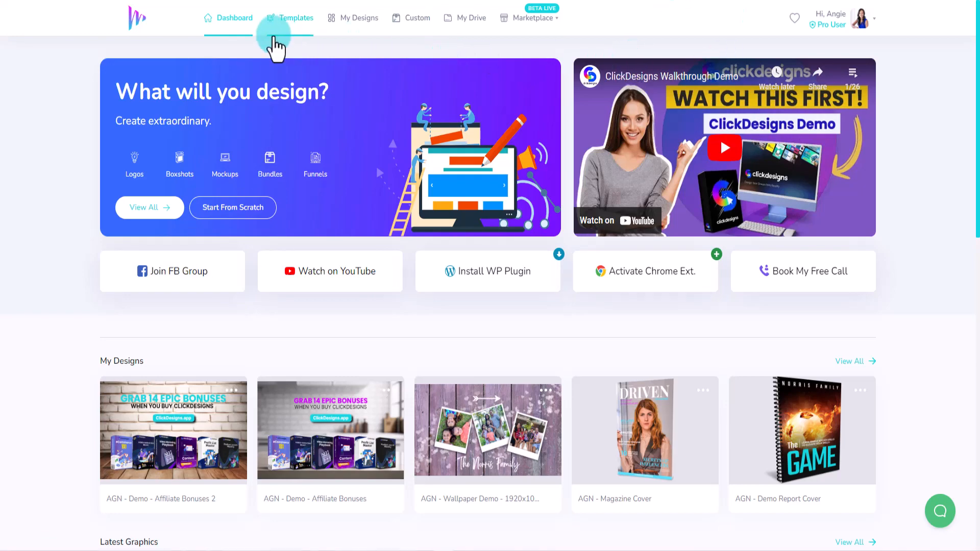
Step: Start a new blank-canvas design from scratch named "AGN - F45 Baby Gift"
{"action": "left_click", "coordinate": [234, 209]}
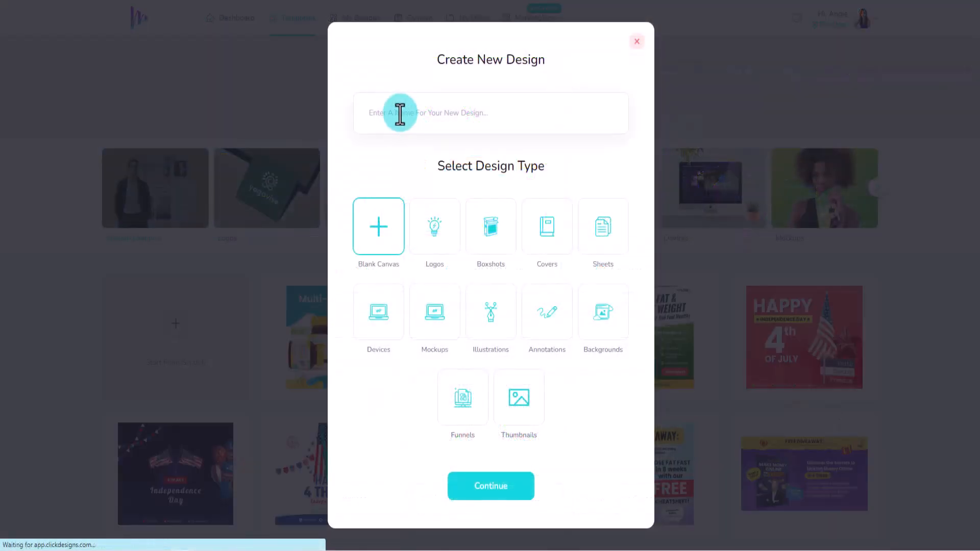
{"action": "left_click", "coordinate": [400, 114]}
{"action": "type", "text": "AGN -"}
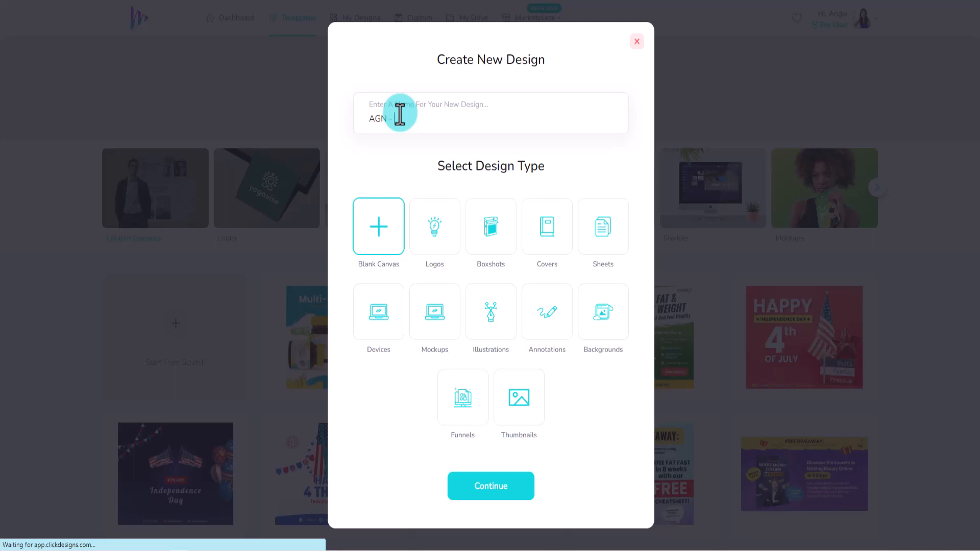
{"action": "type", "text": " B"}
{"action": "type", "text": "15 BB"}
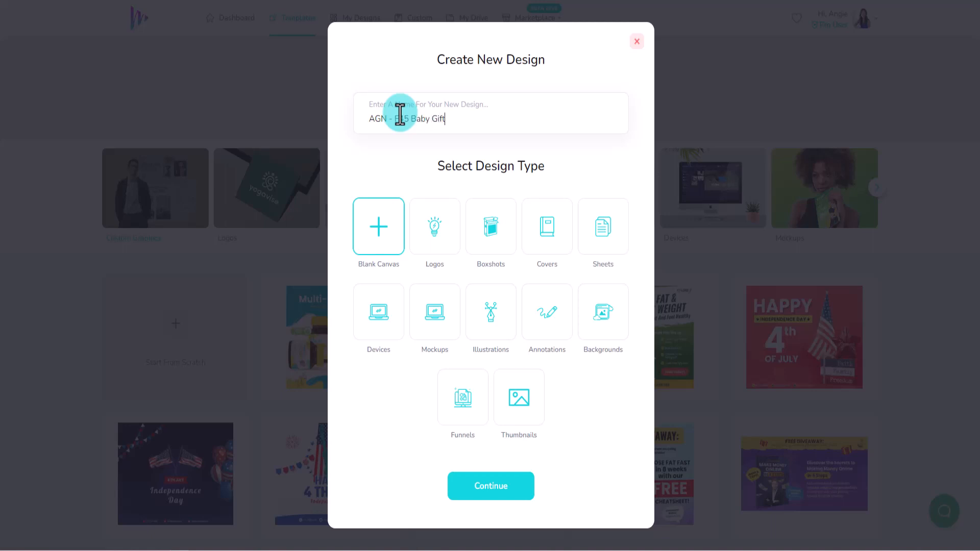
{"action": "left_click", "coordinate": [489, 489]}
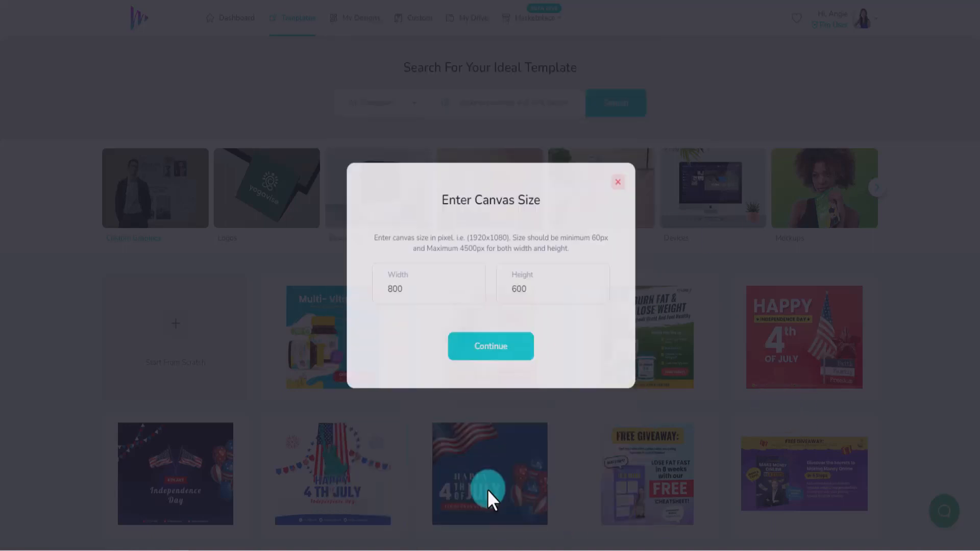
Step: Set the canvas size to 1000 px wide by 1000 px high and create the design
{"action": "double_click", "coordinate": [396, 289]}
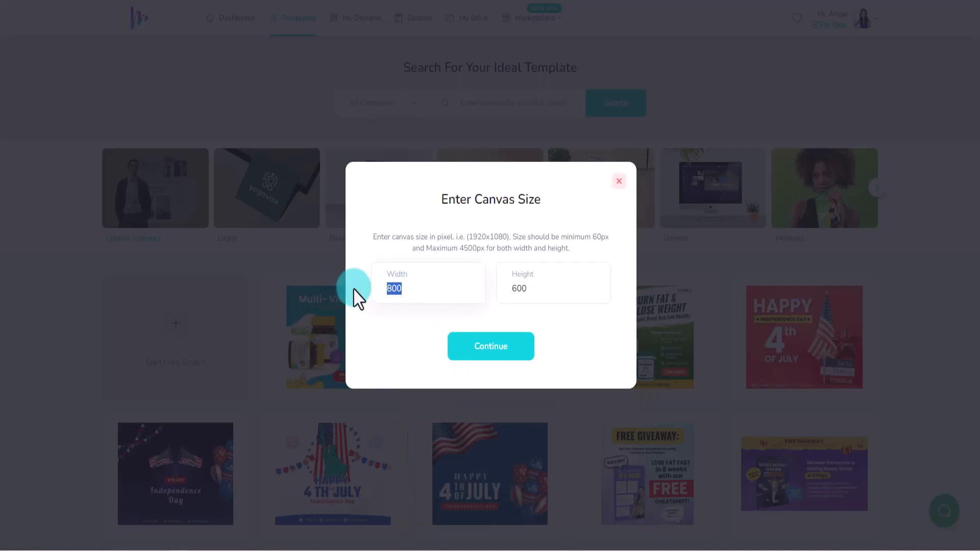
{"action": "type", "text": "1000"}
{"action": "double_click", "coordinate": [513, 290]}
{"action": "type", "text": "1000"}
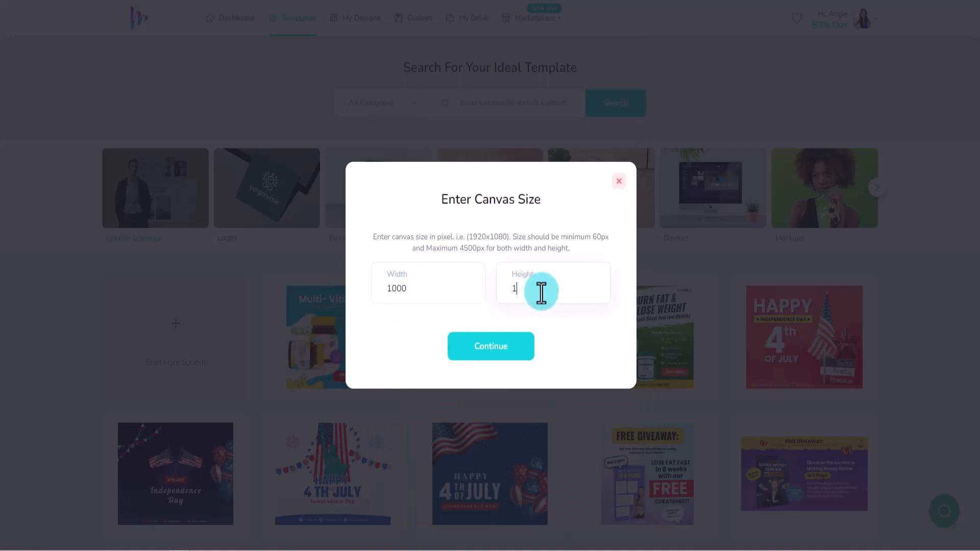
{"action": "left_click", "coordinate": [512, 351]}
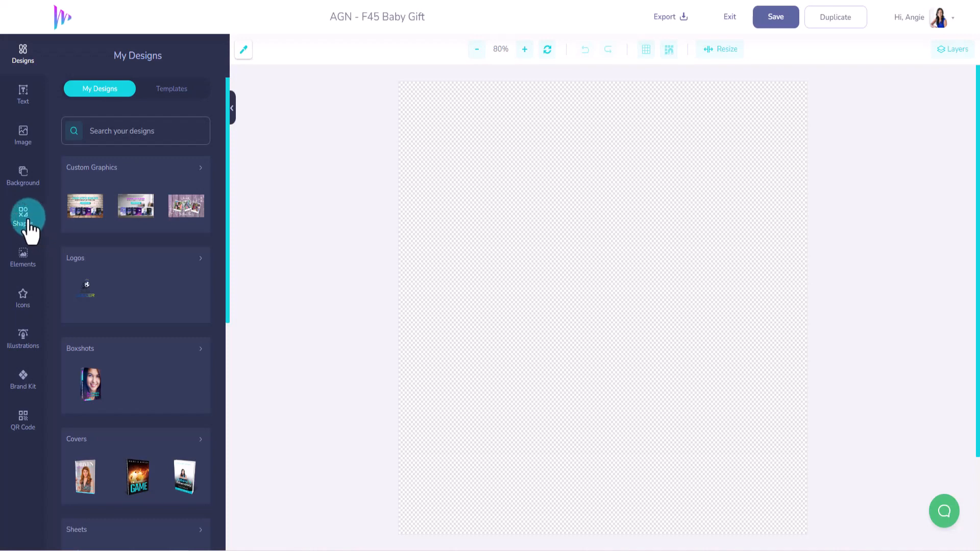
Step: Add a basic circle shape and enlarge it to nearly fill the canvas, positioned around the middle
{"action": "left_click", "coordinate": [28, 221]}
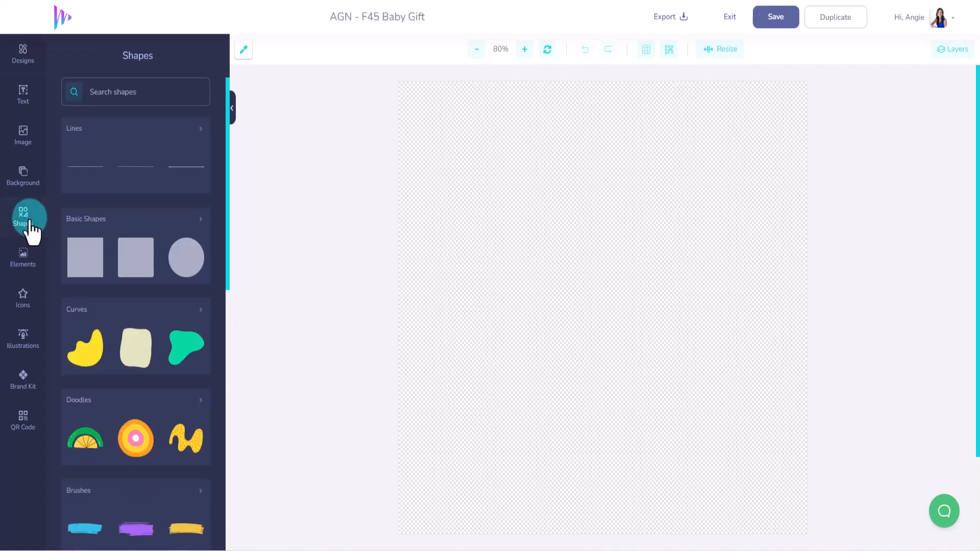
{"action": "left_click", "coordinate": [189, 256]}
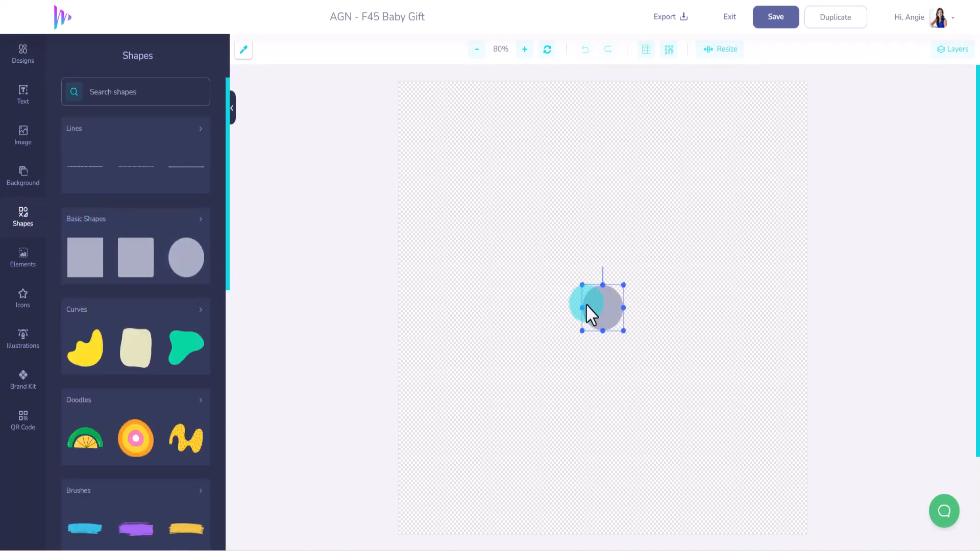
{"action": "left_click_drag", "start_coordinate": [582, 285], "coordinate": [421, 107]}
{"action": "left_click_drag", "start_coordinate": [623, 331], "coordinate": [780, 525]}
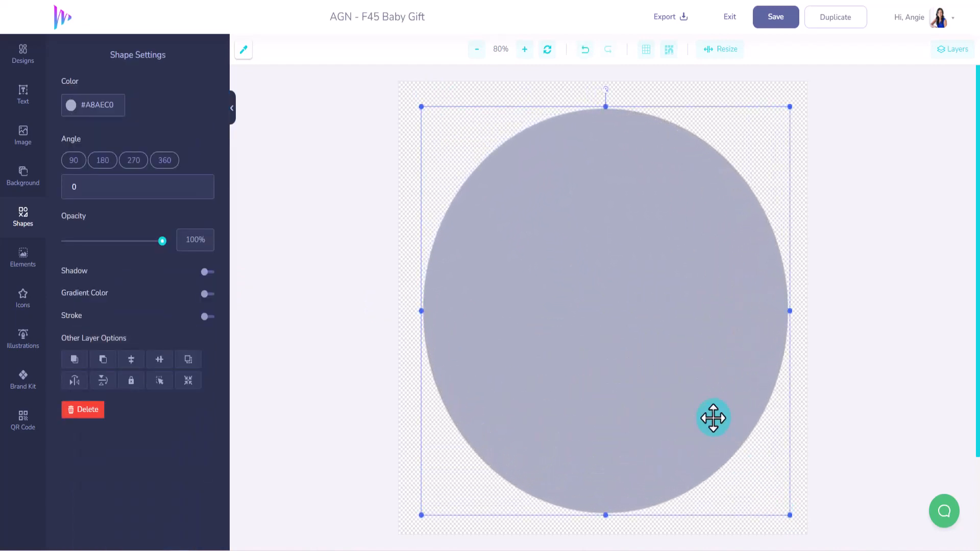
{"action": "left_click_drag", "start_coordinate": [713, 416], "coordinate": [713, 421]}
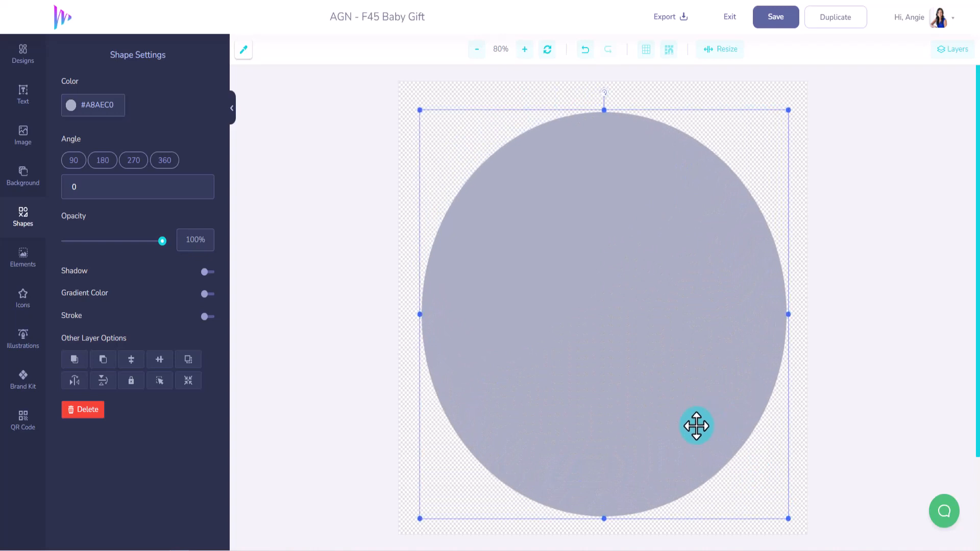
Step: Upload the F45 Training logo image and insert it on the canvas
{"action": "left_click", "coordinate": [23, 135]}
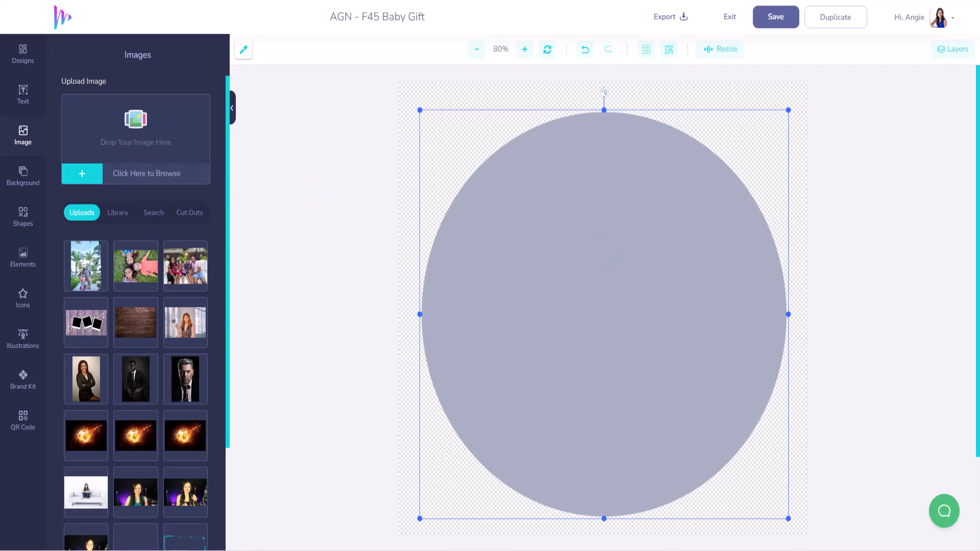
{"action": "left_click_drag", "start_coordinate": [328, 153], "coordinate": [136, 144]}
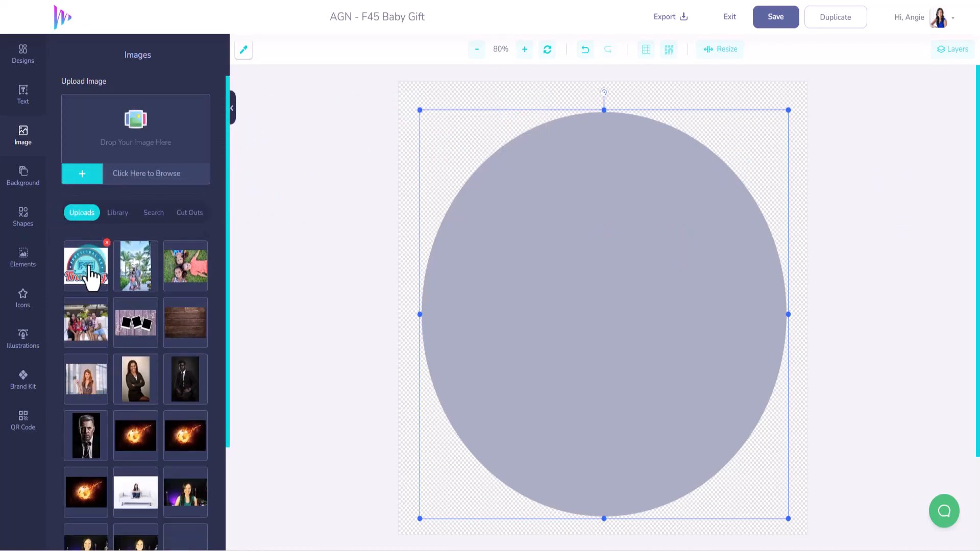
{"action": "left_click", "coordinate": [92, 275]}
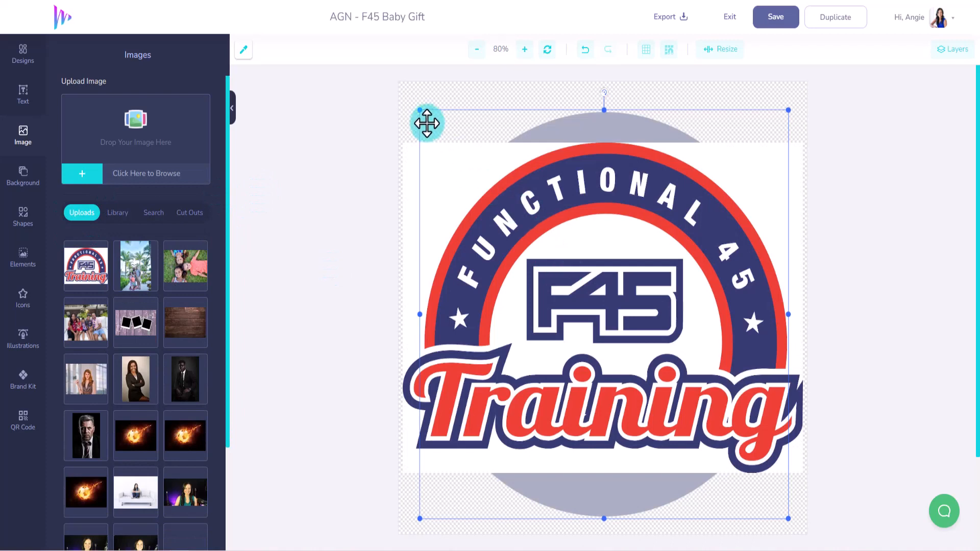
{"action": "left_click_drag", "start_coordinate": [419, 111], "coordinate": [608, 319]}
{"action": "left_click", "coordinate": [585, 49]}
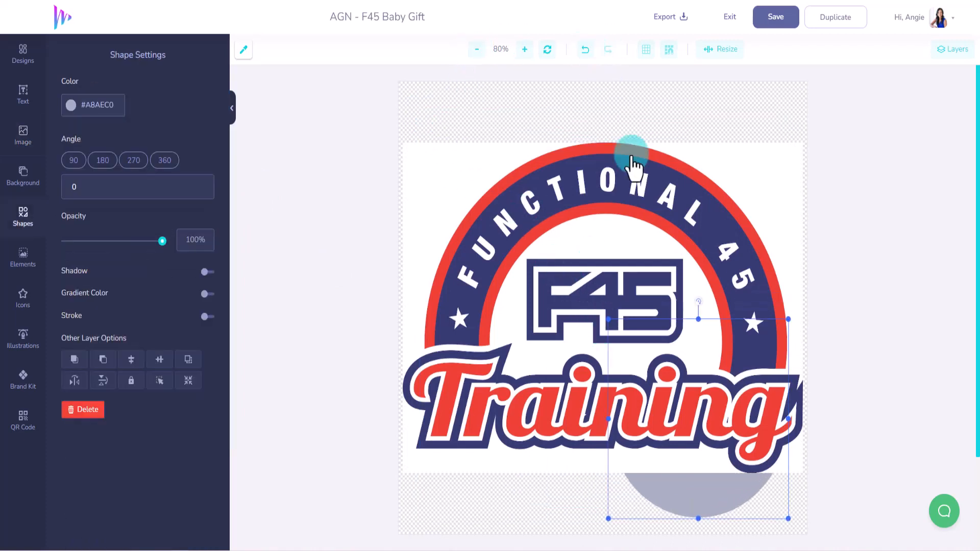
{"action": "left_click", "coordinate": [38, 149]}
{"action": "left_click", "coordinate": [92, 275]}
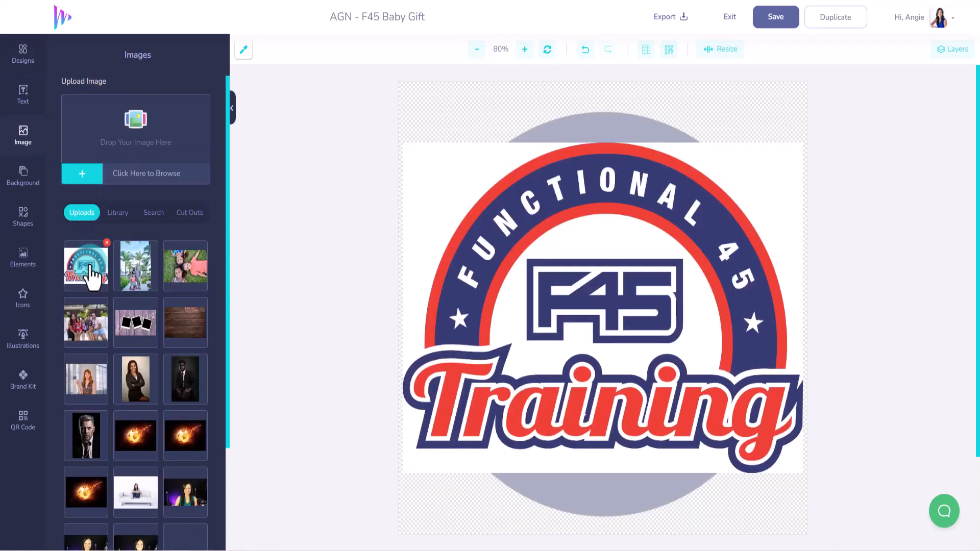
Step: Shrink the F45 Training logo to about a third of the canvas width and place it in the canvas's upper-left corner
{"action": "left_click_drag", "start_coordinate": [418, 242], "coordinate": [385, 233]}
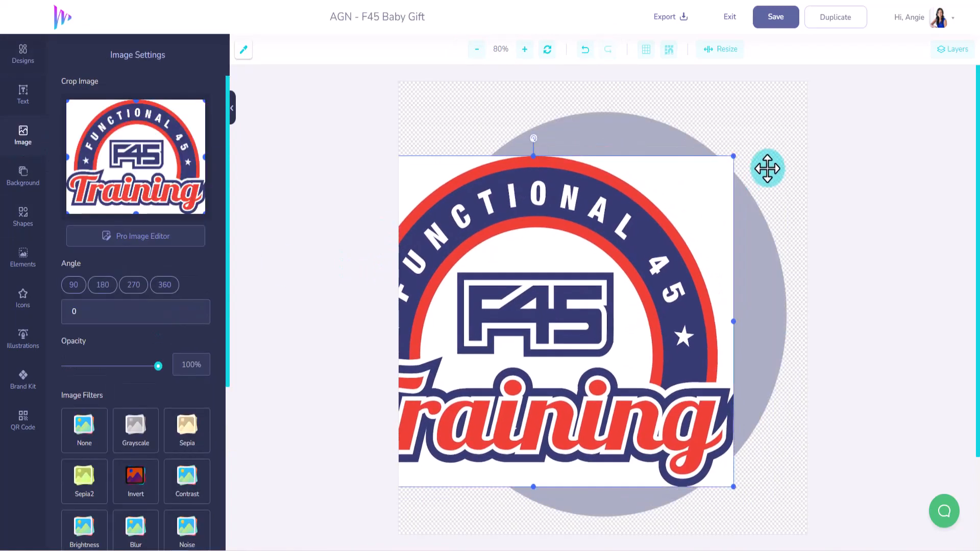
{"action": "left_click_drag", "start_coordinate": [732, 155], "coordinate": [531, 373]}
{"action": "left_click_drag", "start_coordinate": [494, 408], "coordinate": [506, 121]}
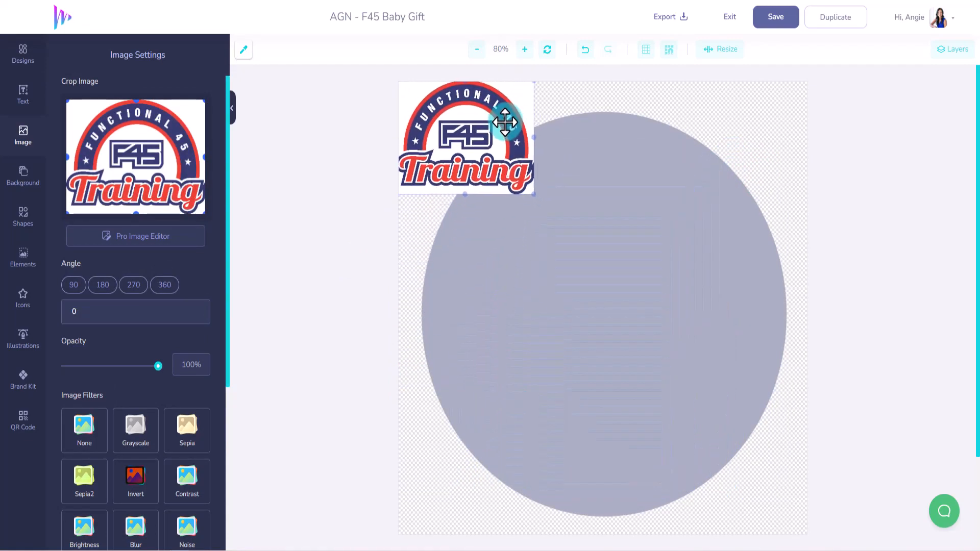
Step: Sample the red from the F45 Training logo with the eyedropper and apply it, #EE4035, to the circle
{"action": "left_click", "coordinate": [634, 178]}
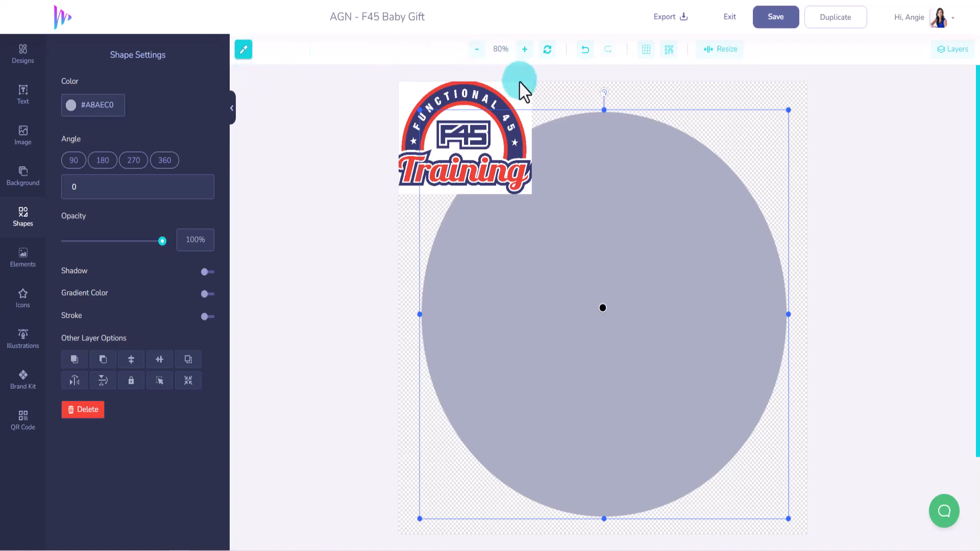
{"action": "left_click", "coordinate": [496, 93]}
{"action": "key", "text": "ctrl+c"}
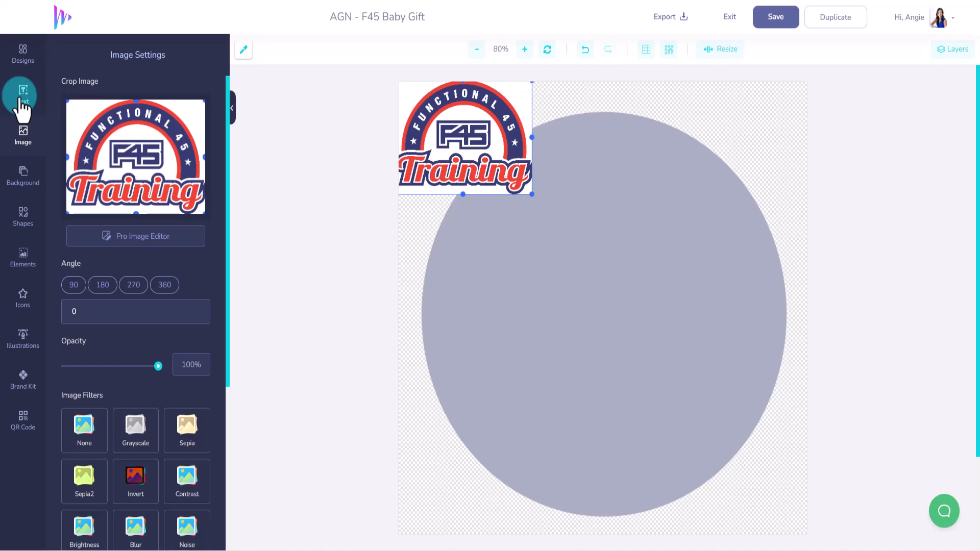
{"action": "left_click", "coordinate": [492, 271]}
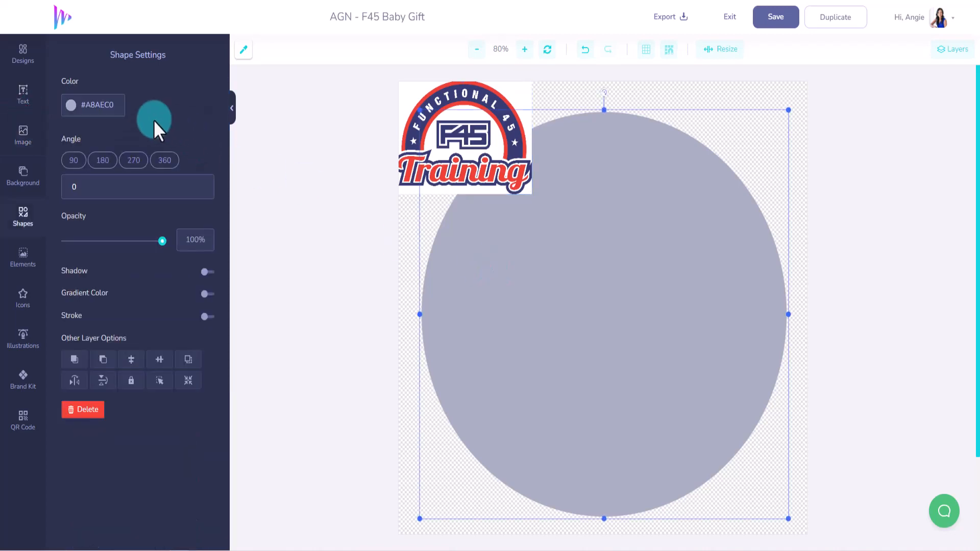
{"action": "left_click", "coordinate": [115, 111]}
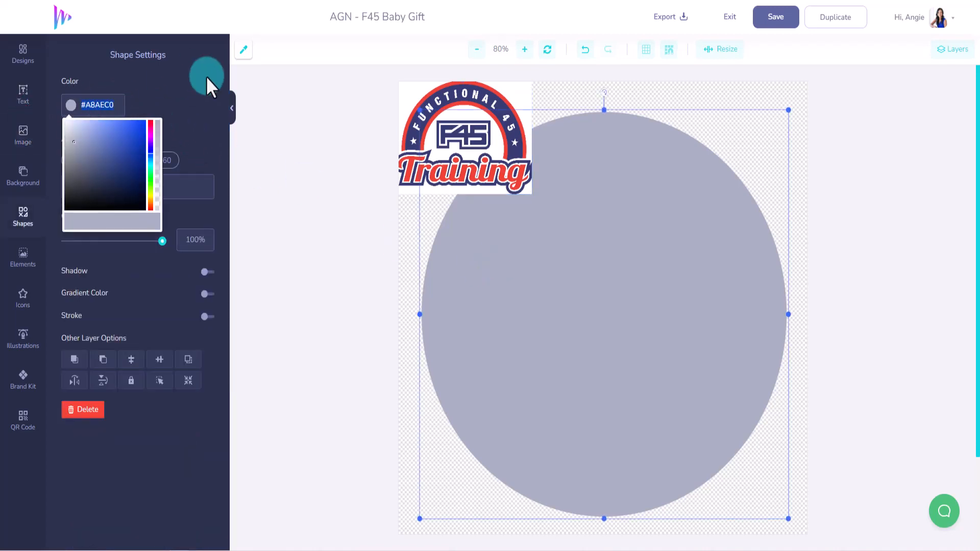
{"action": "key", "text": "ctrl+v"}
{"action": "left_click", "coordinate": [191, 96]}
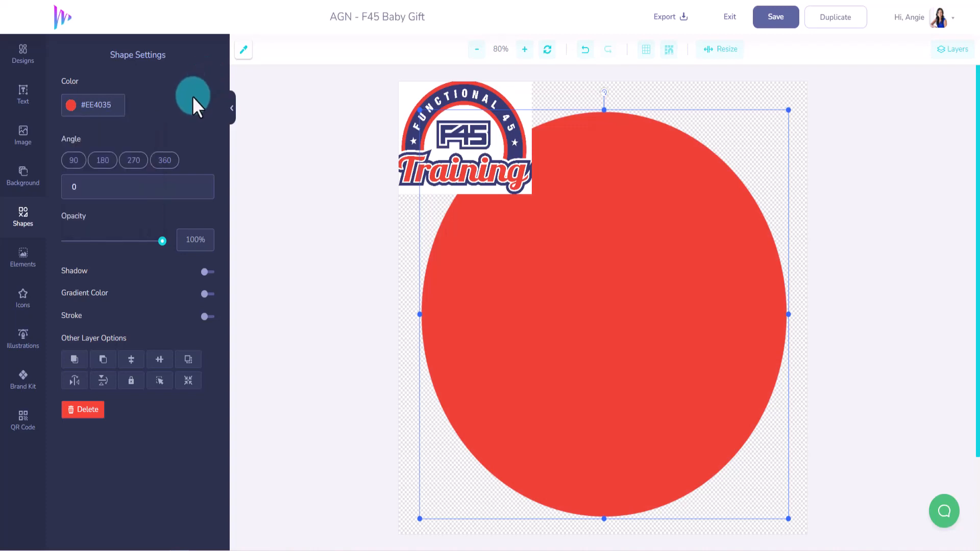
Step: Duplicate the red circle, making the original slightly smaller and shifting the larger copy down over it
{"action": "left_click", "coordinate": [590, 174]}
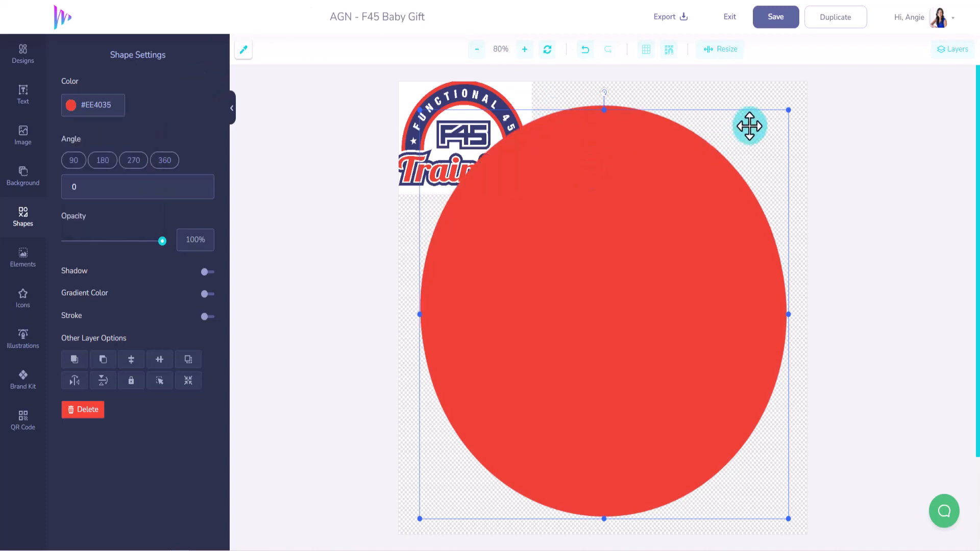
{"action": "left_click_drag", "start_coordinate": [788, 110], "coordinate": [766, 132]}
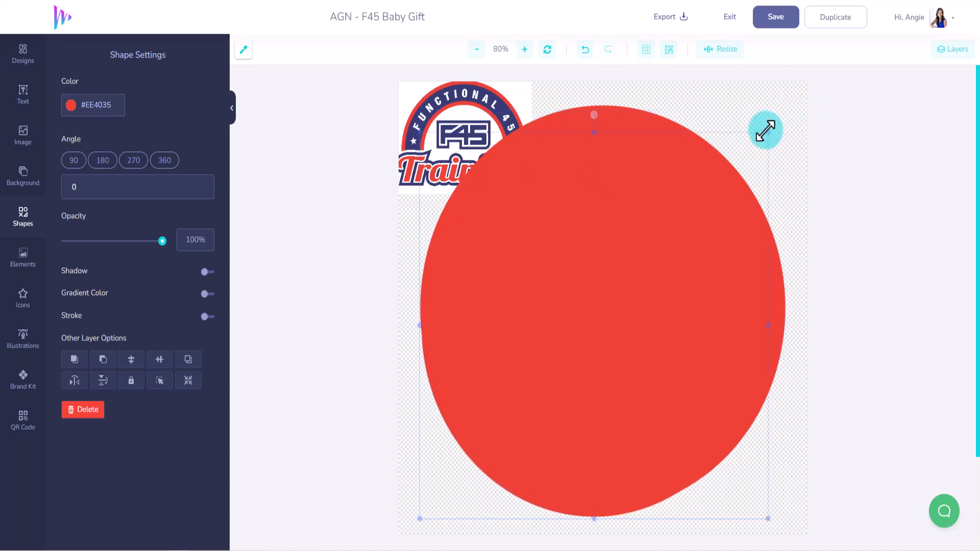
{"action": "left_click_drag", "start_coordinate": [638, 274], "coordinate": [633, 298]}
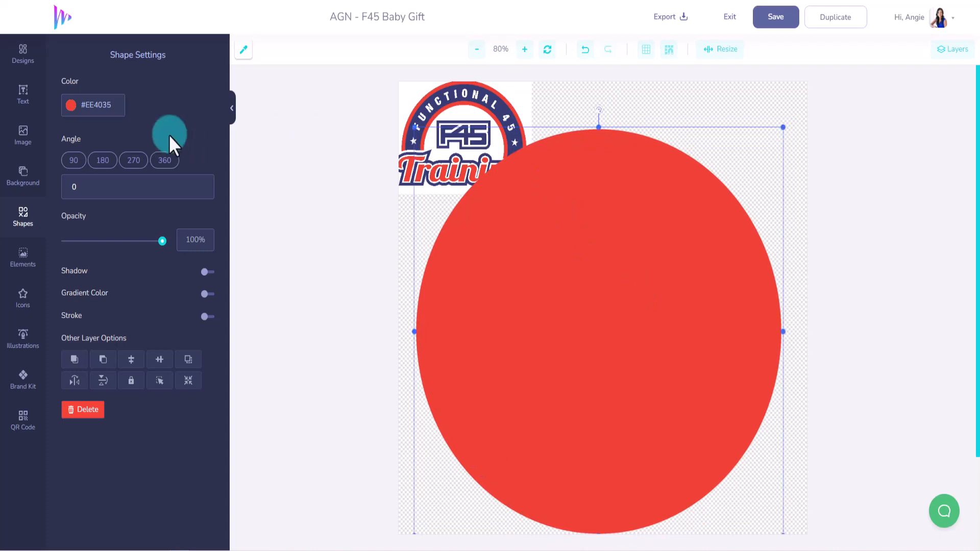
Step: Sample the navy blue from the logo with the eyedropper and apply it, #363B73, to the larger front circle
{"action": "left_click", "coordinate": [243, 50]}
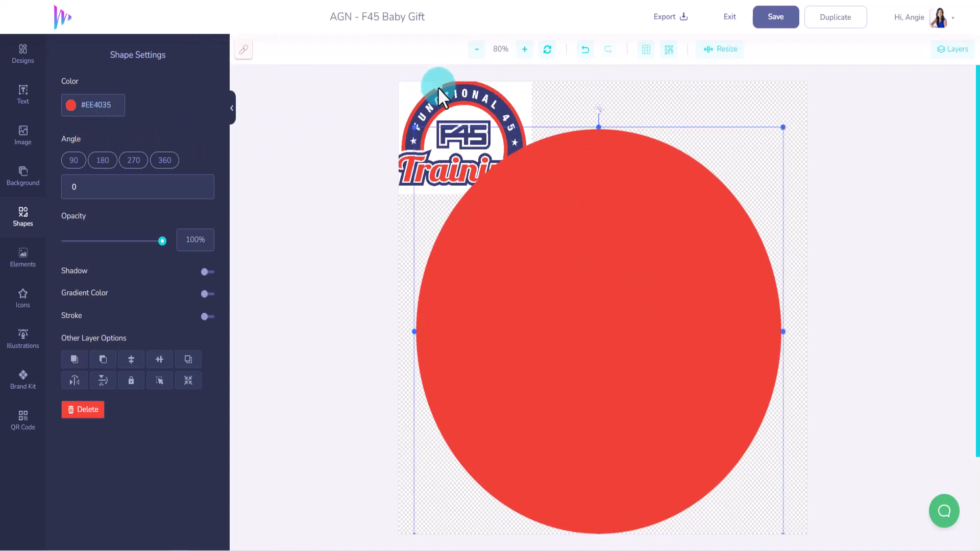
{"action": "left_click", "coordinate": [442, 101]}
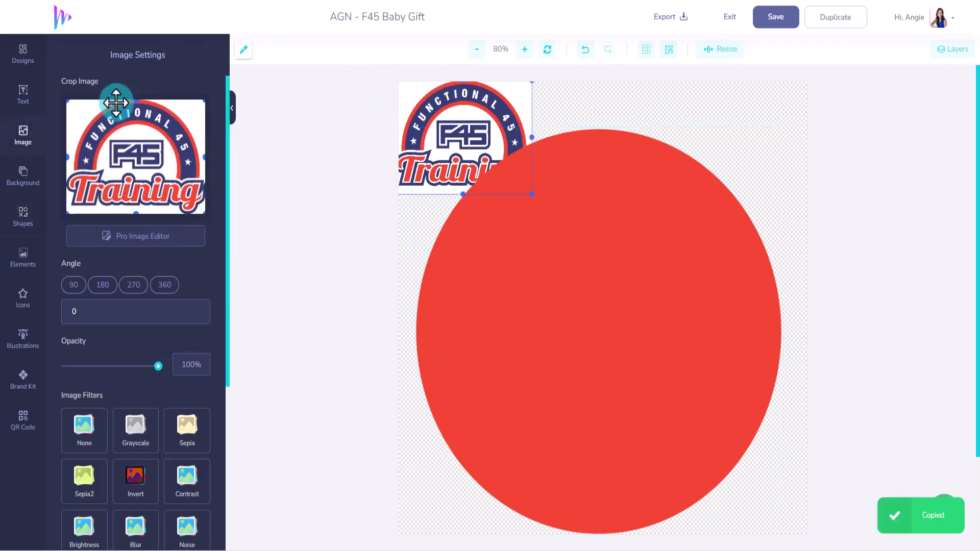
{"action": "left_click", "coordinate": [485, 269]}
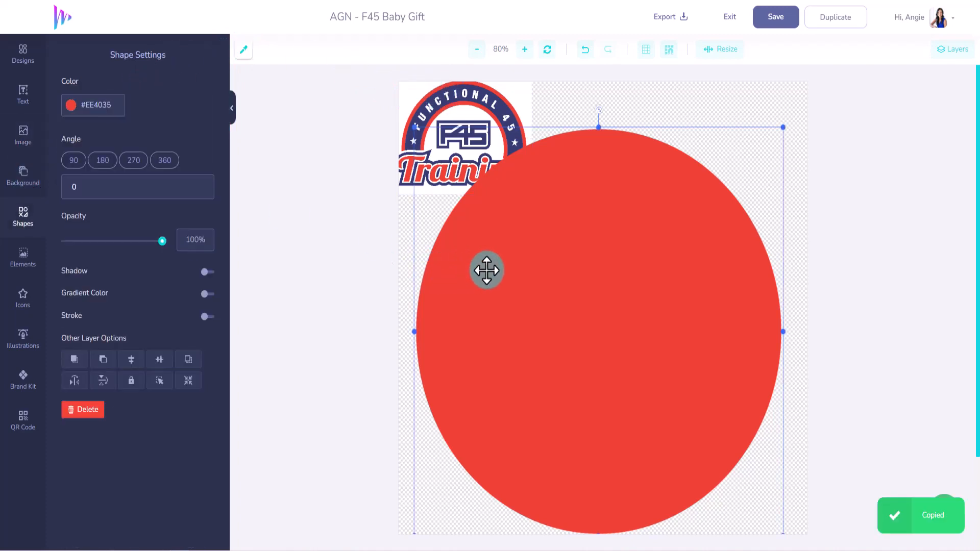
{"action": "left_click", "coordinate": [123, 108]}
{"action": "double_click", "coordinate": [84, 105]}
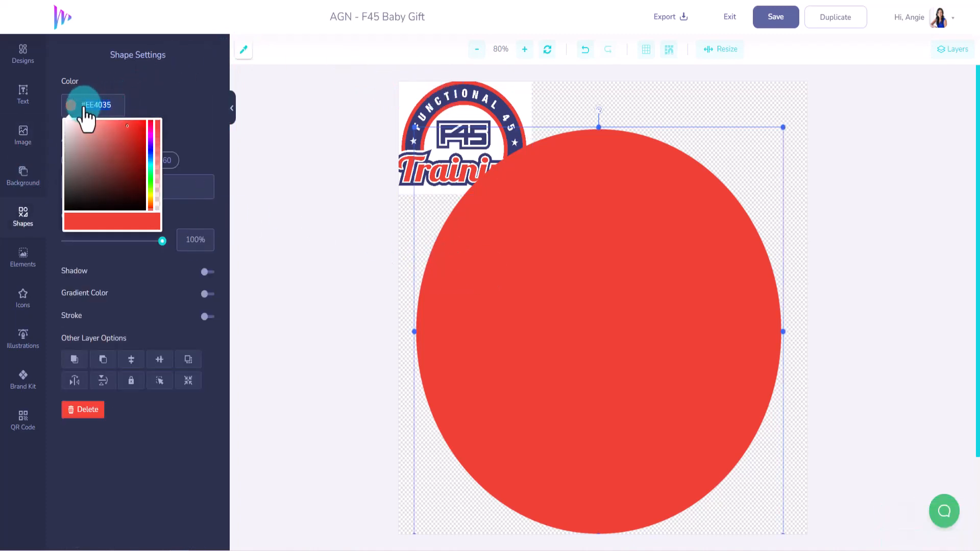
{"action": "key", "text": "ctrl+v"}
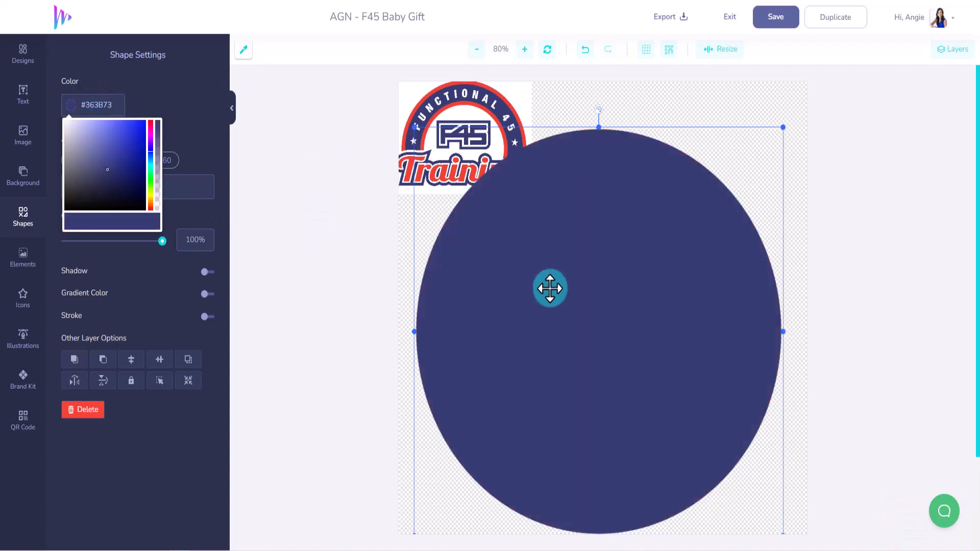
{"action": "left_click", "coordinate": [550, 286]}
Step: Move the navy circle to the bottom of the layer order, beneath the logo and the red circle
{"action": "left_click", "coordinate": [943, 49]}
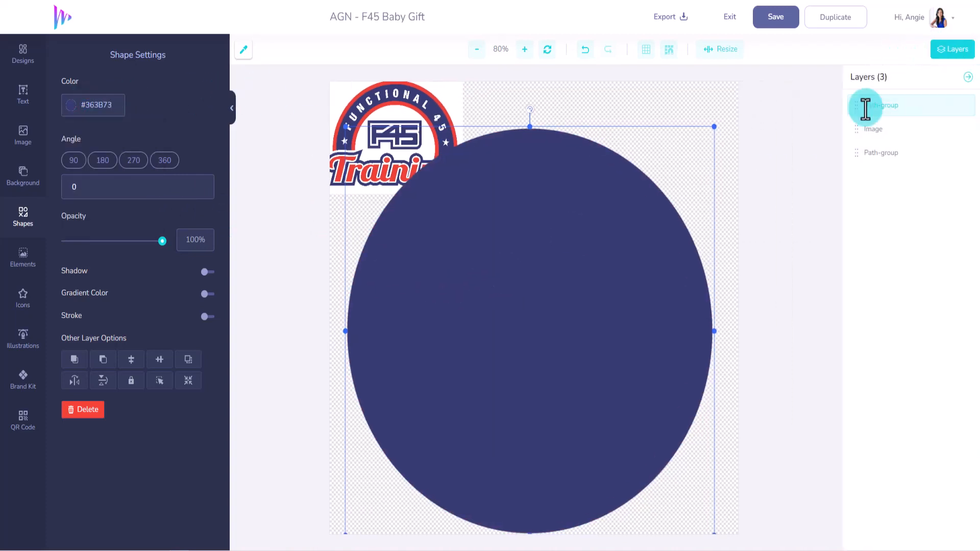
{"action": "left_click_drag", "start_coordinate": [856, 105], "coordinate": [860, 153]}
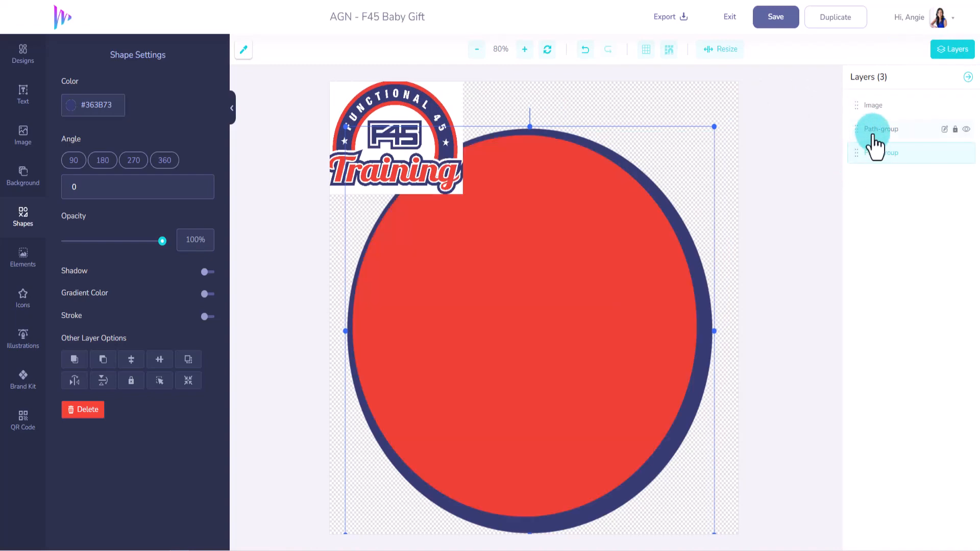
Step: Turn on the alignment guides and center the smaller red circle horizontally and vertically on the canvas
{"action": "left_click", "coordinate": [868, 132]}
{"action": "left_click_drag", "start_coordinate": [595, 296], "coordinate": [593, 297]}
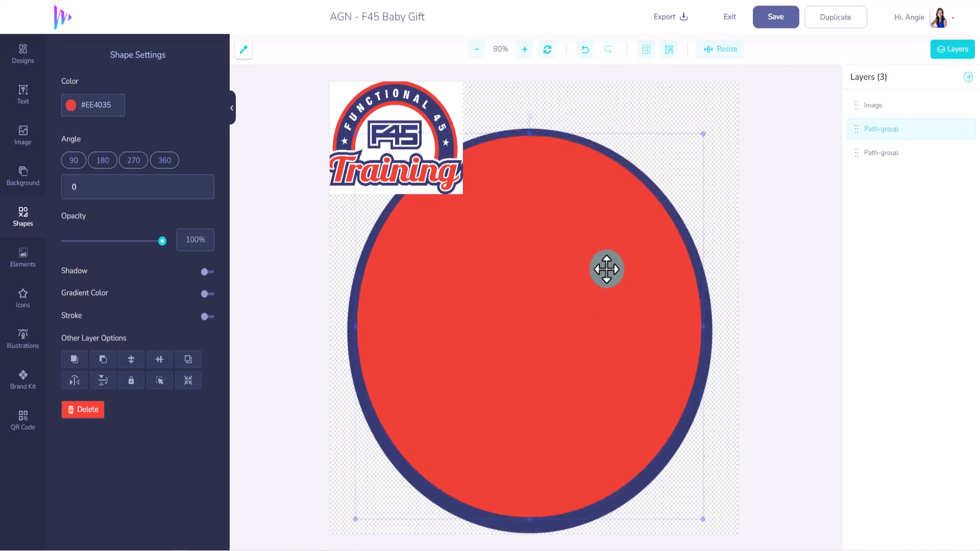
{"action": "left_click", "coordinate": [667, 51]}
{"action": "left_click_drag", "start_coordinate": [592, 245], "coordinate": [591, 223]}
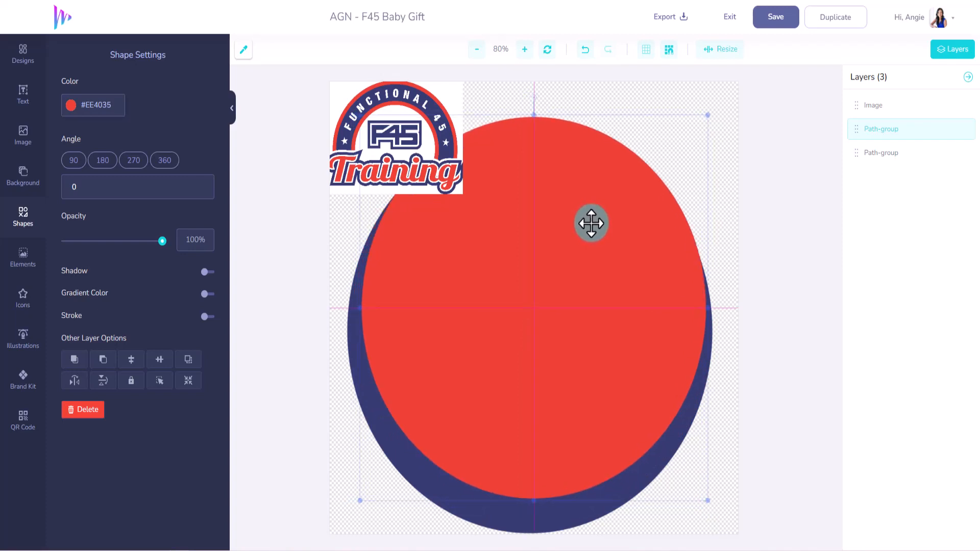
Step: Center the larger navy circle behind the red one, and set the smaller front circle's color to #363B73
{"action": "left_click_drag", "start_coordinate": [568, 518], "coordinate": [567, 498]}
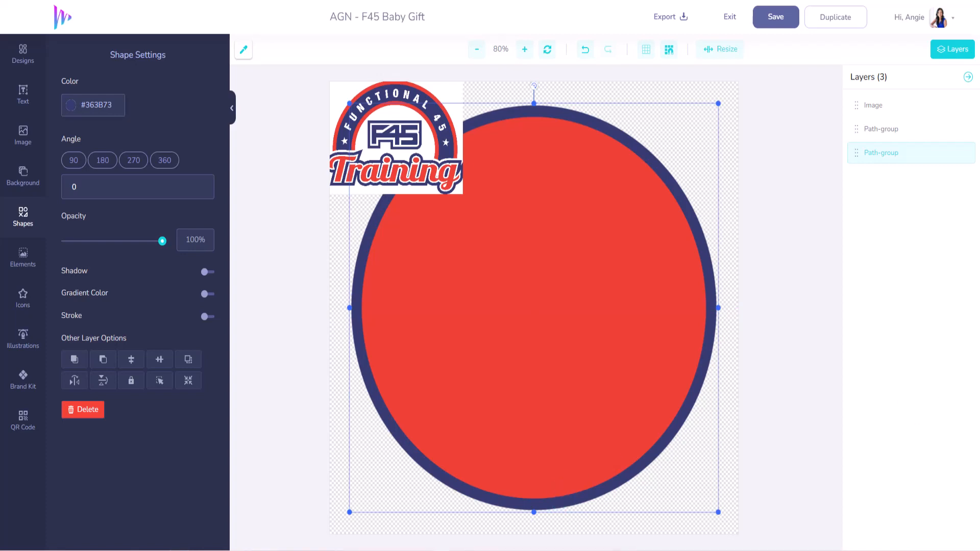
{"action": "left_click", "coordinate": [656, 161]}
{"action": "left_click", "coordinate": [94, 107]}
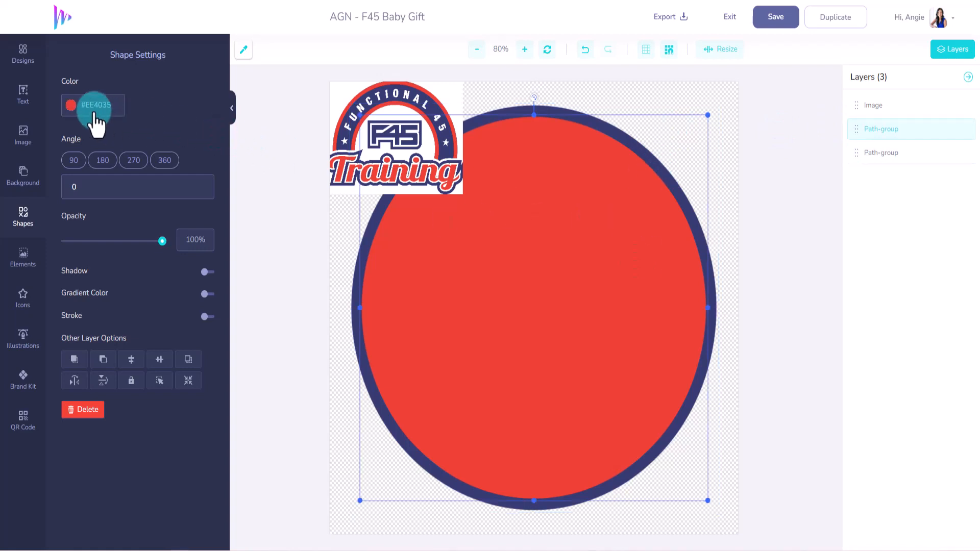
{"action": "key", "text": "ctrl+v"}
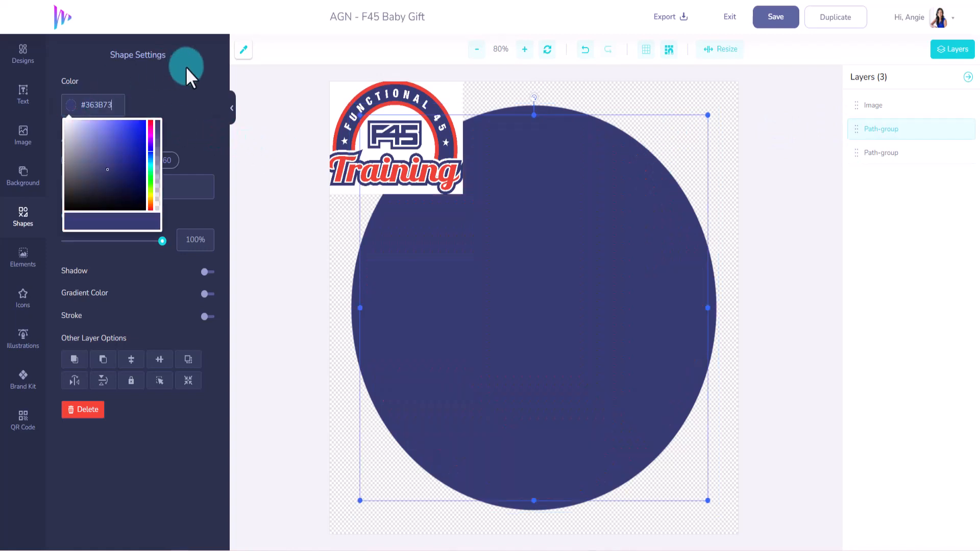
Step: Sample the red from the logo with the eyedropper and apply it, #EF4033, to the larger back circle
{"action": "left_click", "coordinate": [554, 108]}
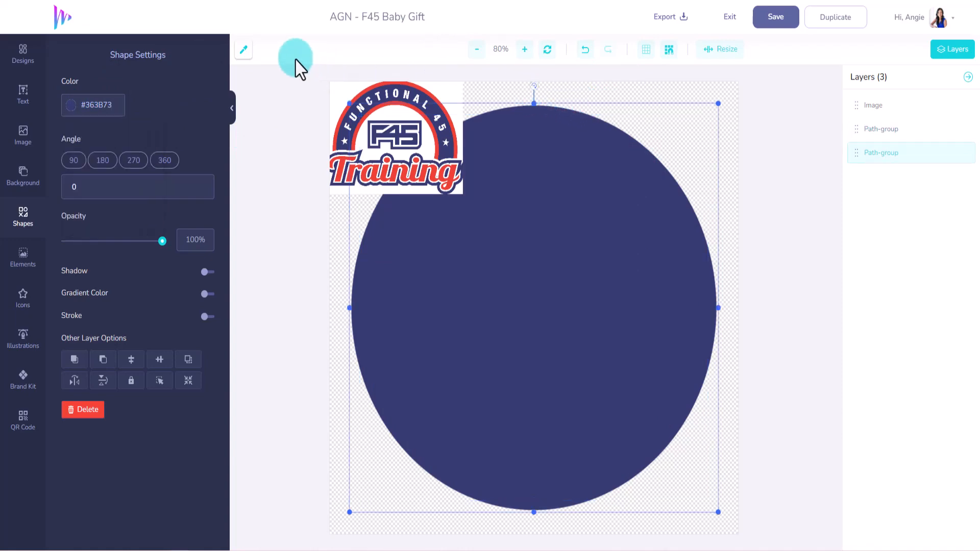
{"action": "left_click", "coordinate": [244, 49]}
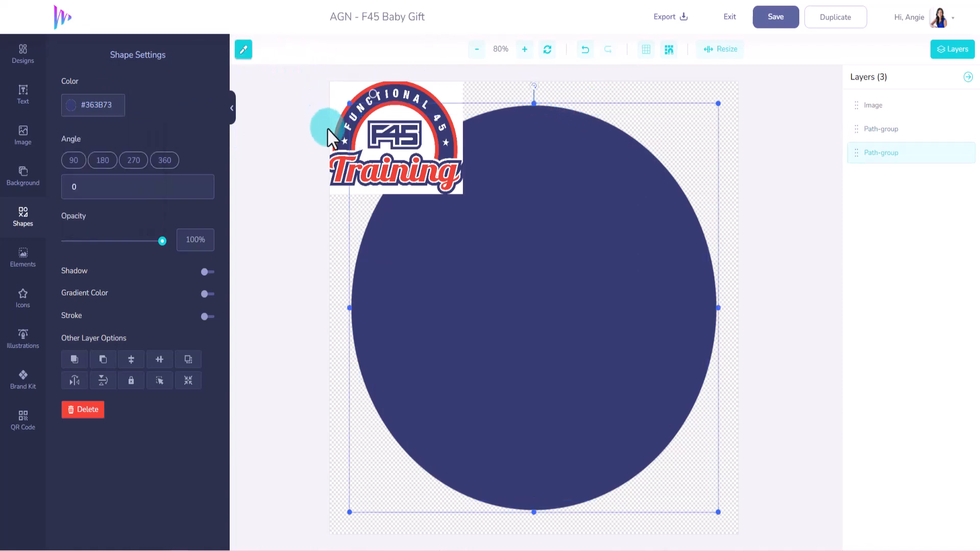
{"action": "left_click", "coordinate": [340, 161]}
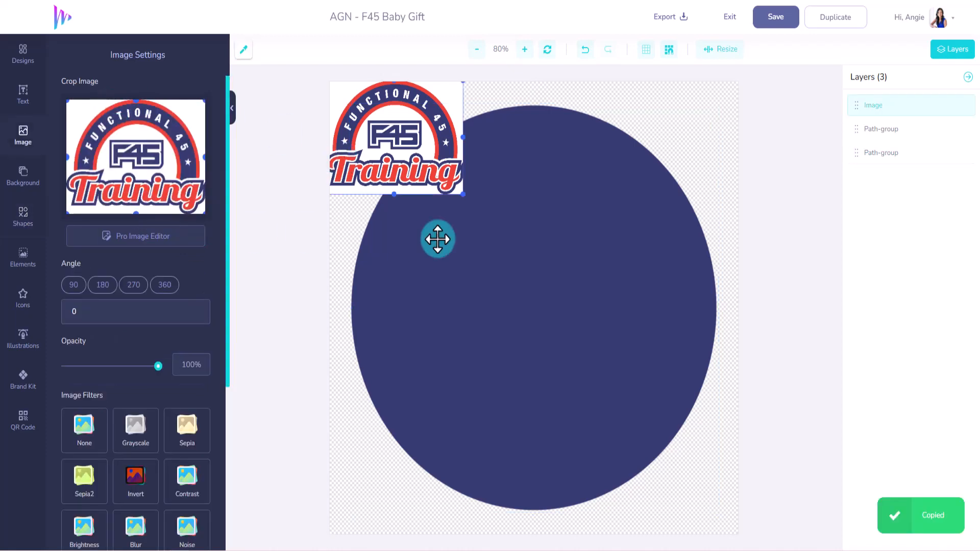
{"action": "left_click", "coordinate": [507, 241]}
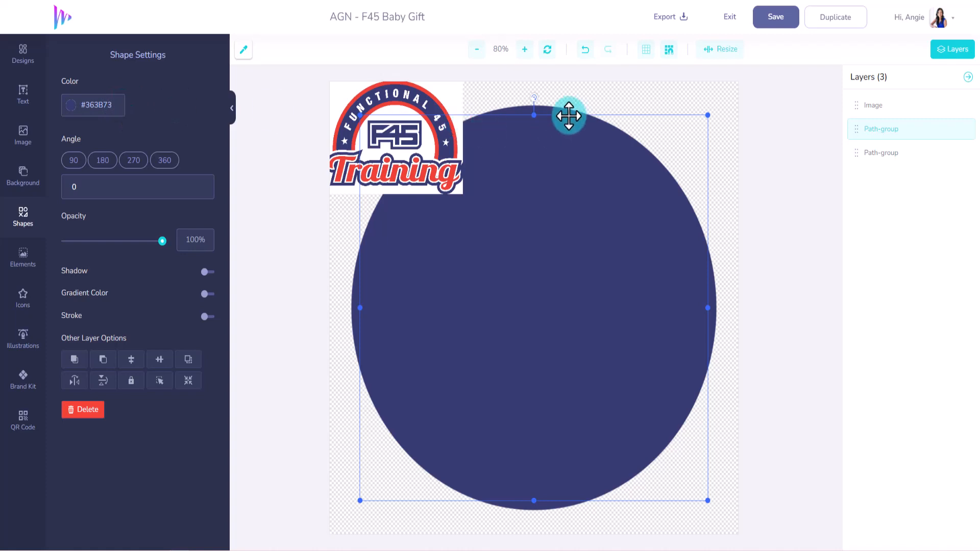
{"action": "left_click", "coordinate": [542, 109]}
{"action": "left_click", "coordinate": [102, 106]}
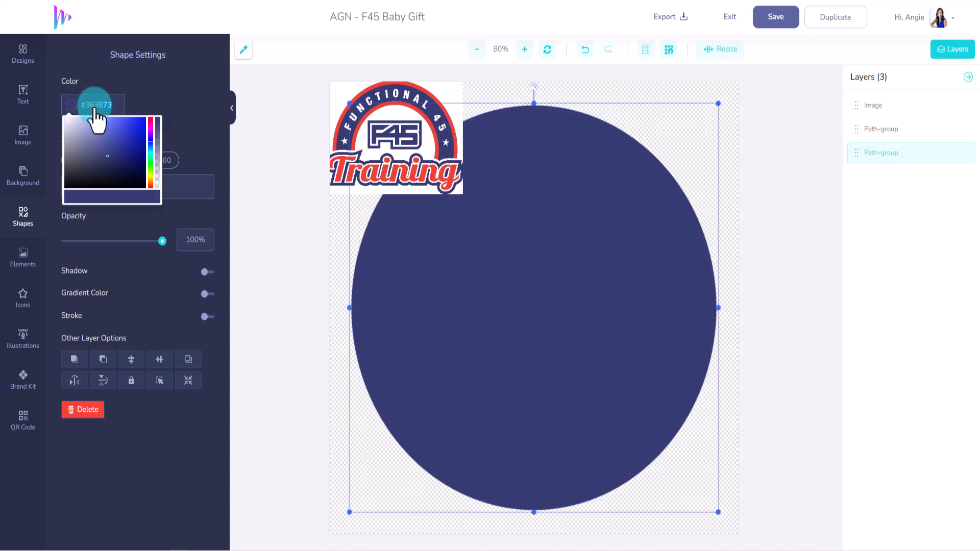
{"action": "key", "text": "ctrl+v"}
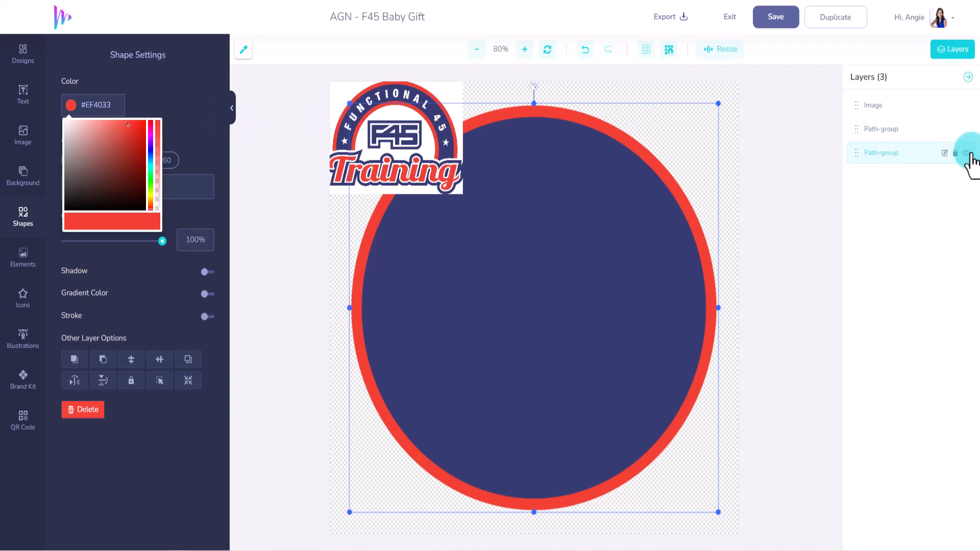
Step: Lock the larger back circle's layer and rename it Red Circle
{"action": "left_click", "coordinate": [955, 154]}
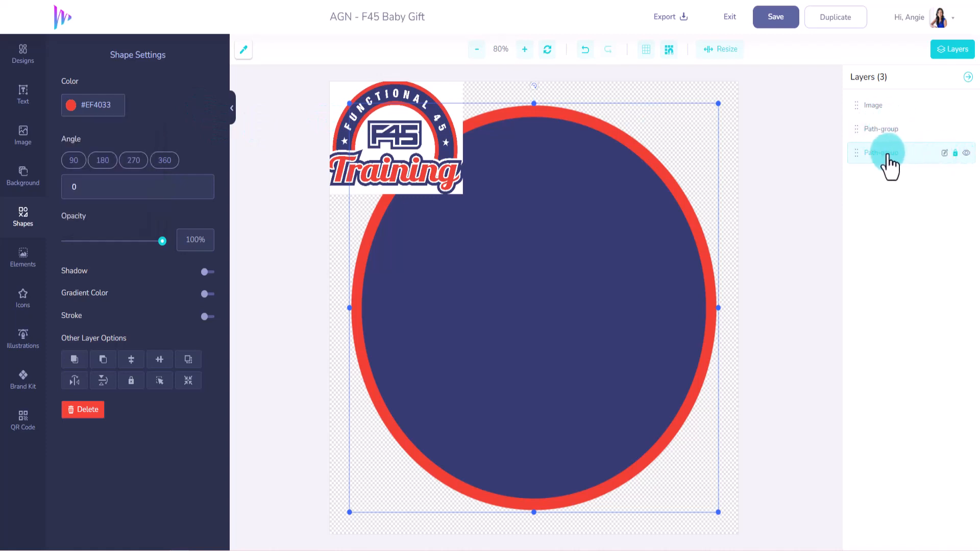
{"action": "left_click", "coordinate": [956, 153]}
{"action": "double_click", "coordinate": [908, 156]}
{"action": "left_click_drag", "start_coordinate": [914, 153], "coordinate": [853, 154]}
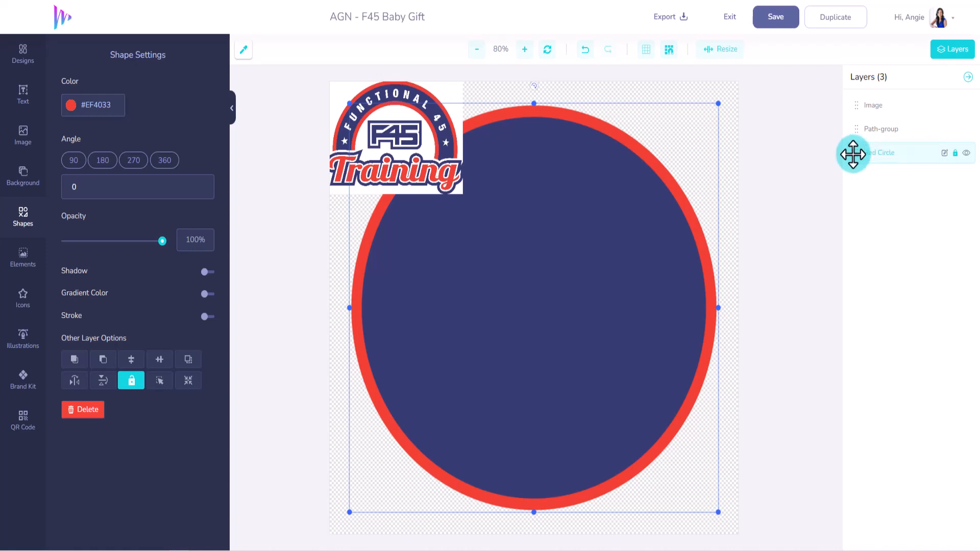
Step: Rename the layer of the navy circle in front as Navy Circle
{"action": "left_click", "coordinate": [624, 257]}
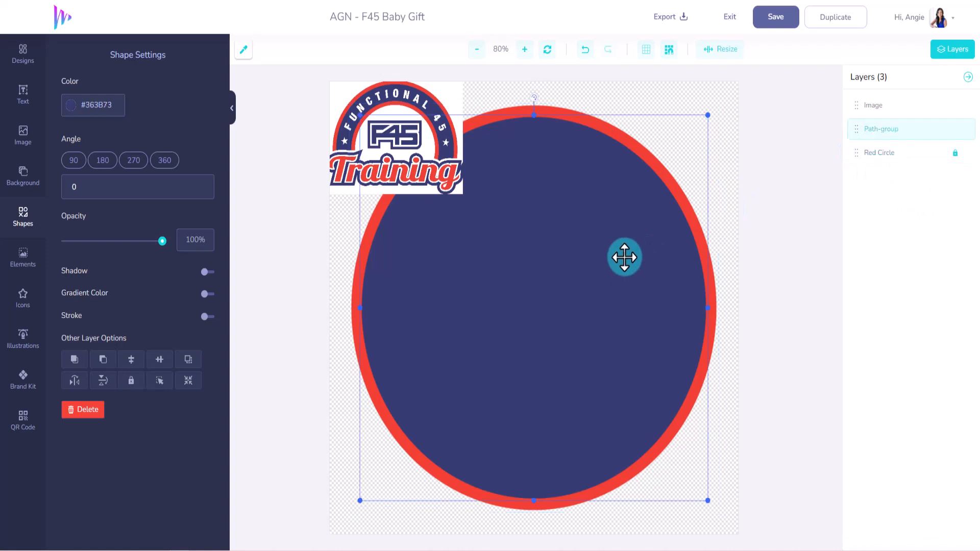
{"action": "double_click", "coordinate": [902, 131]}
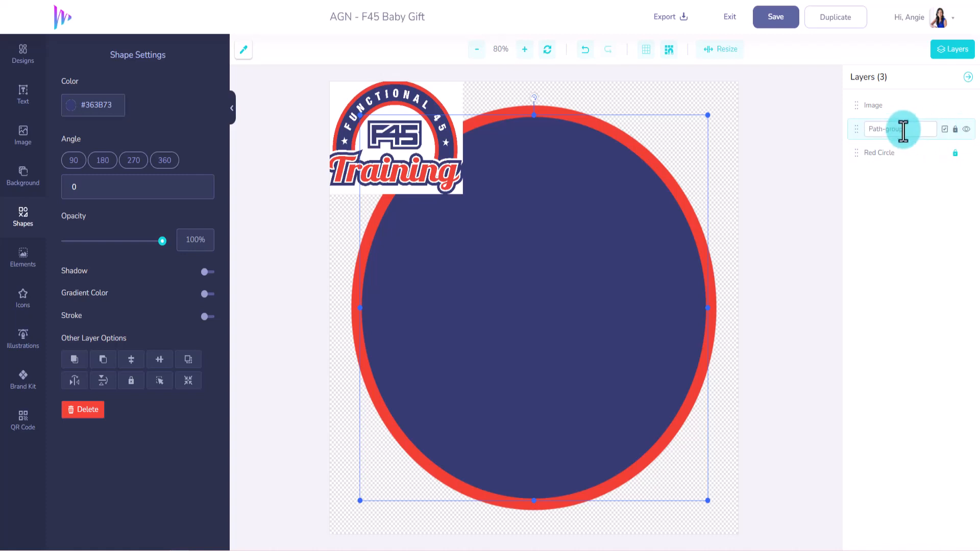
{"action": "left_click_drag", "start_coordinate": [902, 130], "coordinate": [841, 127]}
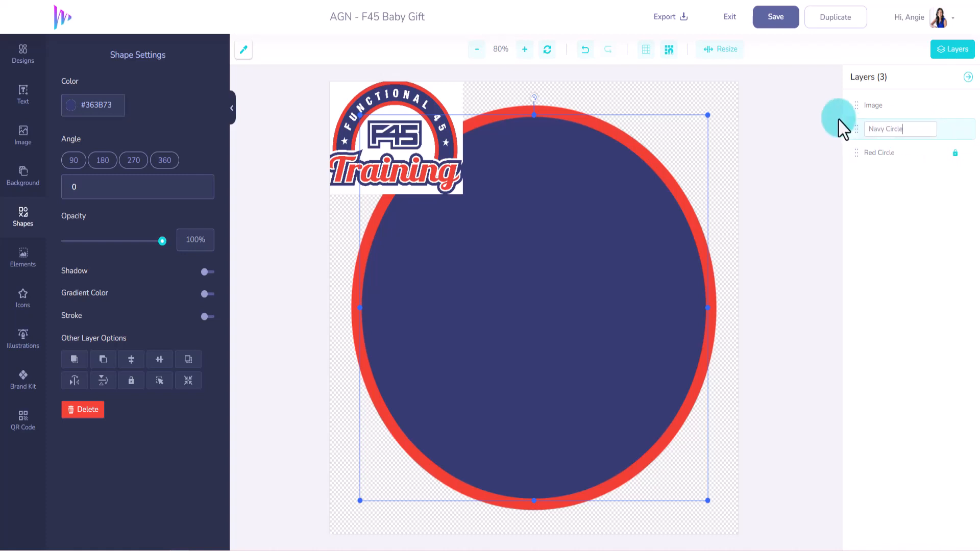
{"action": "mouse_move", "coordinate": [942, 133]}
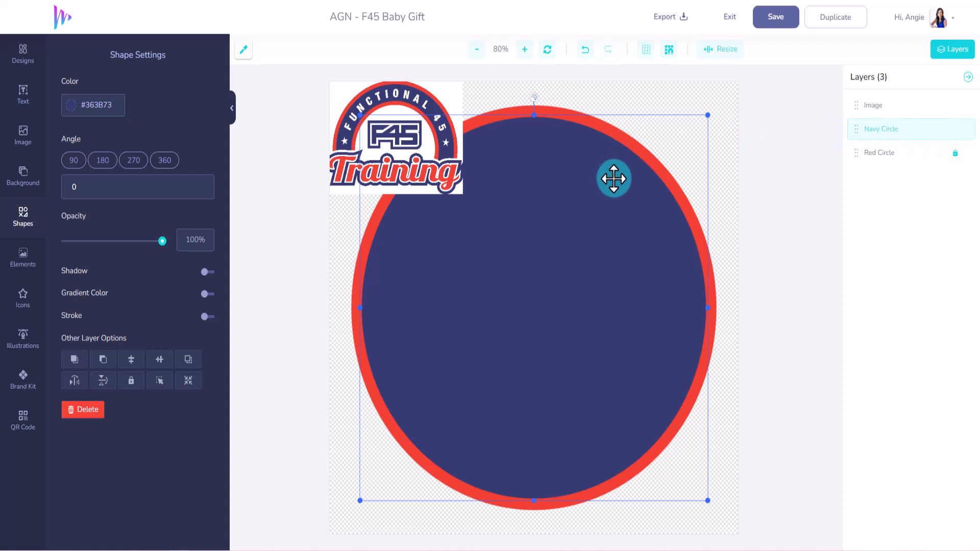
Step: Duplicate the navy circle, shrink the copy to roughly three quarters of its size, and move it near the canvas center
{"action": "key", "text": "ctrl+v"}
{"action": "left_click_drag", "start_coordinate": [569, 203], "coordinate": [631, 281]}
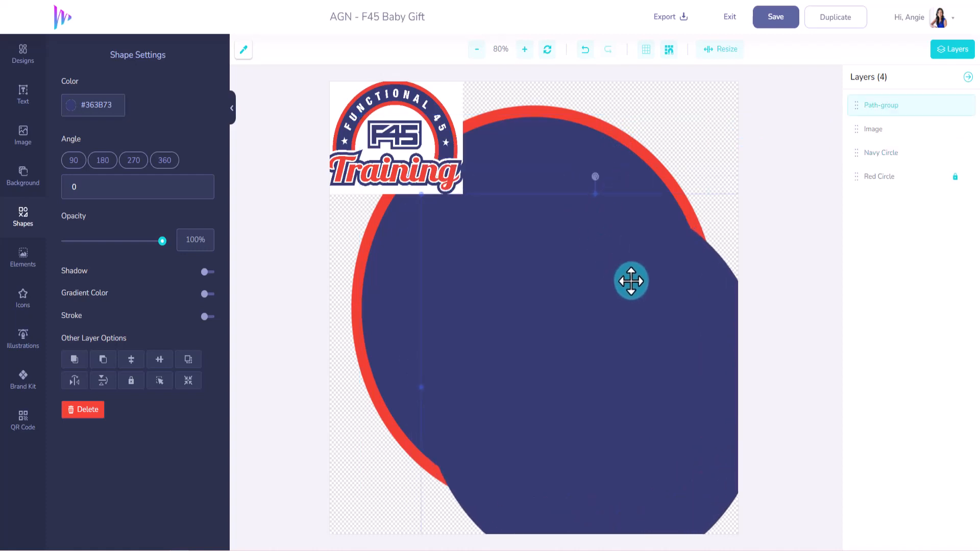
{"action": "left_click_drag", "start_coordinate": [426, 193], "coordinate": [508, 290]}
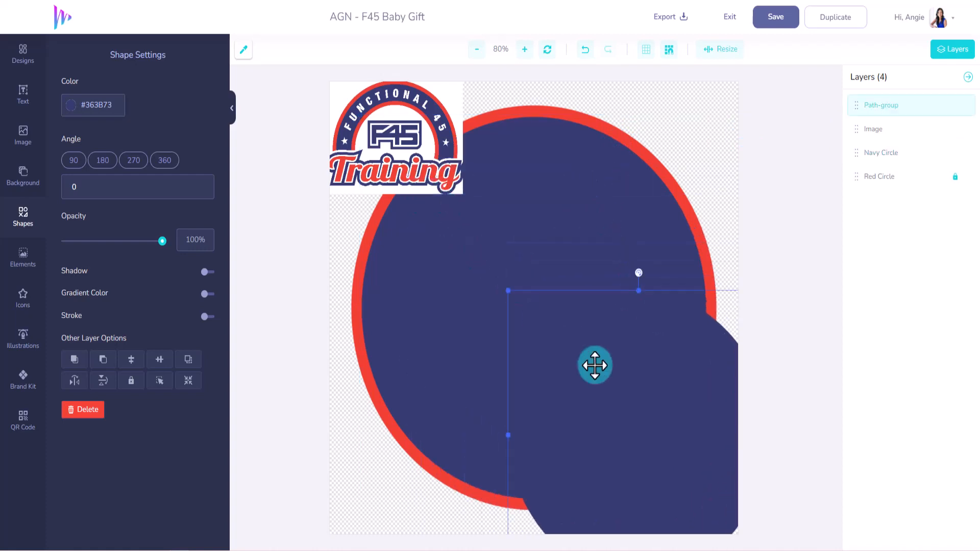
{"action": "left_click_drag", "start_coordinate": [595, 364], "coordinate": [494, 238]}
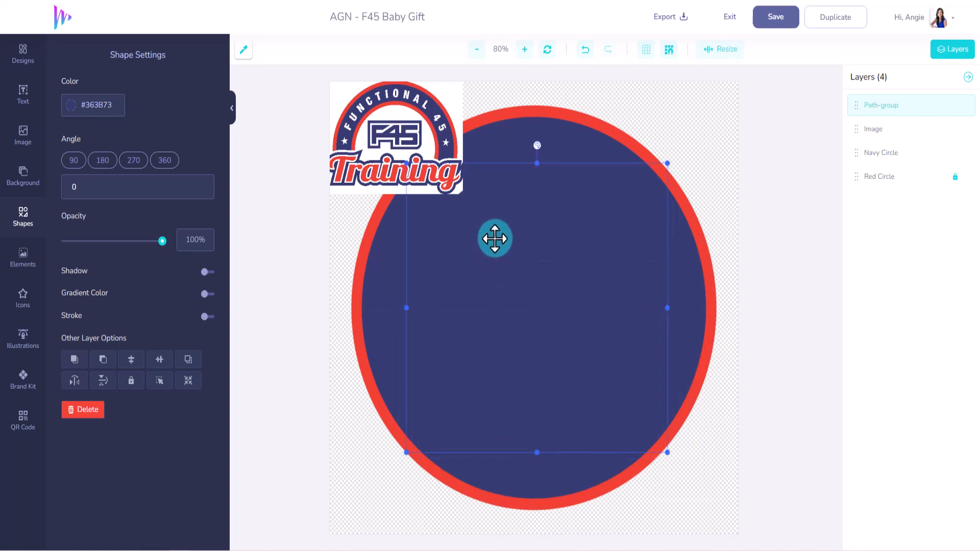
Step: Sample the logo's red with the eyedropper and apply it, #ED4135, to the small inner circle
{"action": "left_click", "coordinate": [332, 99]}
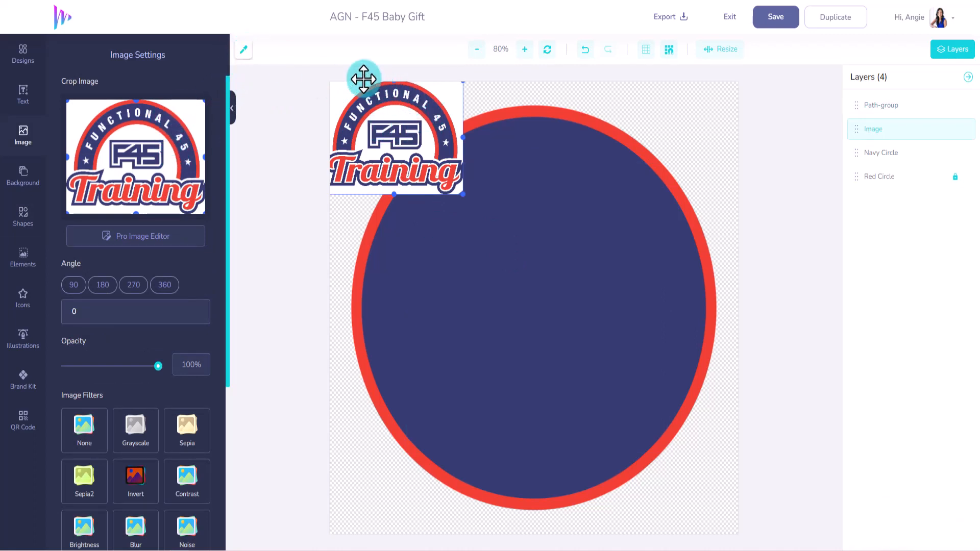
{"action": "left_click", "coordinate": [244, 51]}
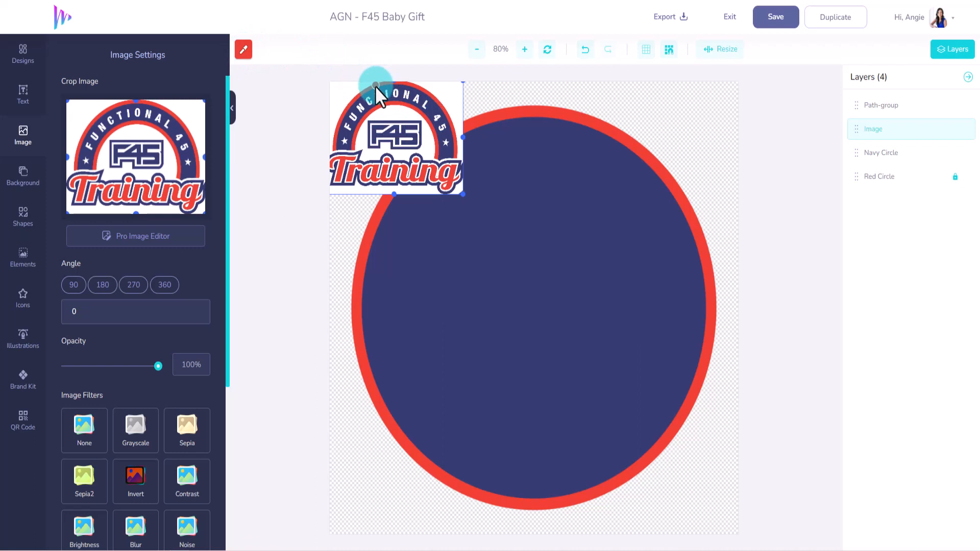
{"action": "left_click", "coordinate": [75, 84]}
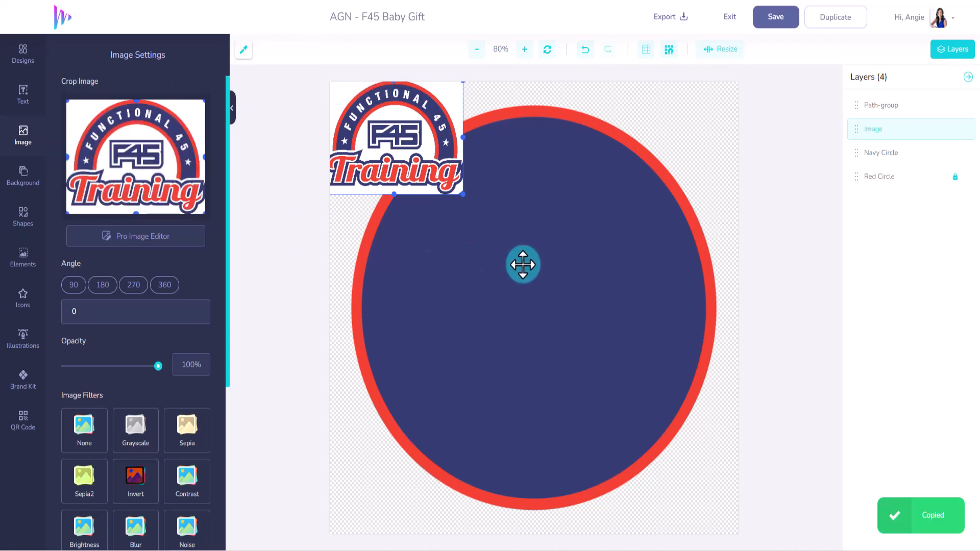
{"action": "left_click", "coordinate": [523, 264]}
{"action": "left_click", "coordinate": [98, 105]}
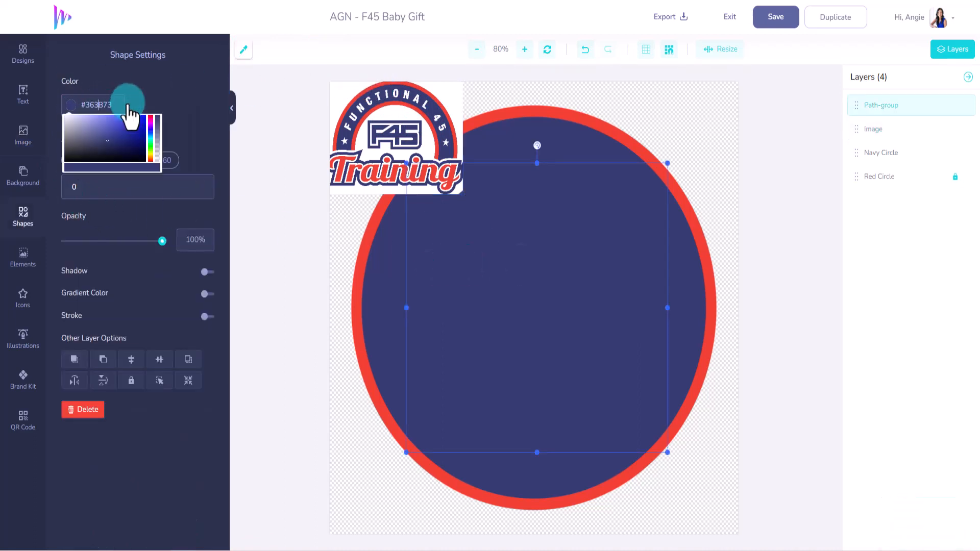
{"action": "left_click_drag", "start_coordinate": [118, 105], "coordinate": [82, 104]}
{"action": "key", "text": "ctrl+v"}
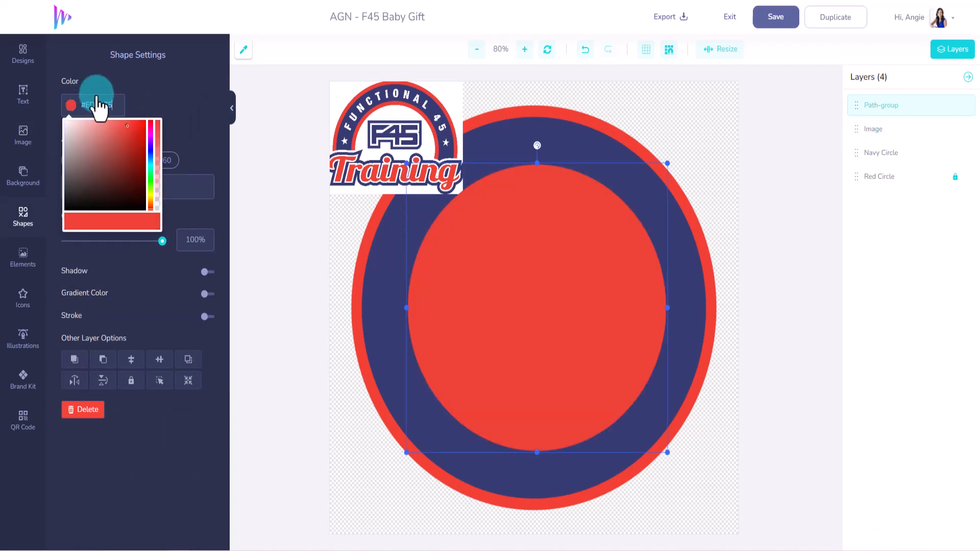
Step: Shrink the inner red circle slightly and center it horizontally and vertically within the navy circle
{"action": "left_click", "coordinate": [501, 227]}
{"action": "left_click_drag", "start_coordinate": [515, 231], "coordinate": [519, 229]}
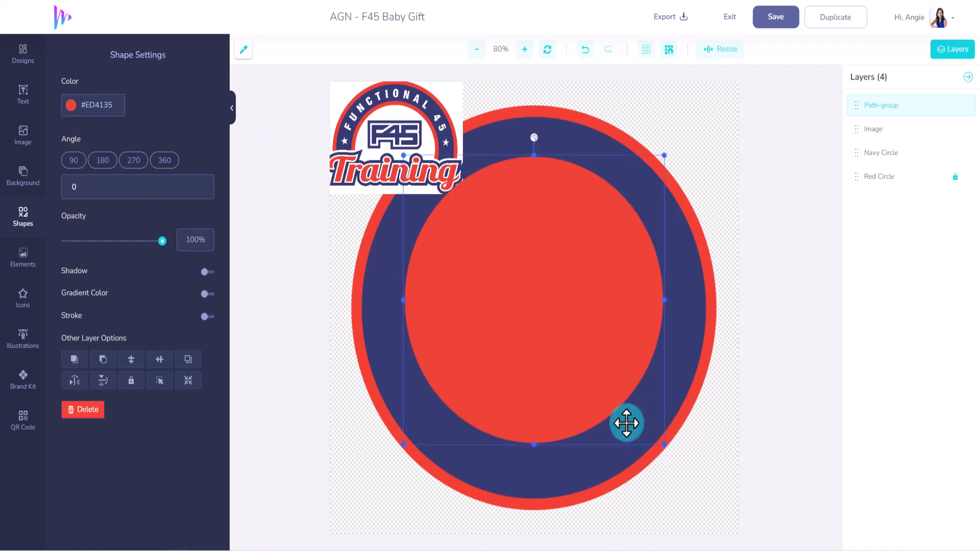
{"action": "left_click_drag", "start_coordinate": [573, 363], "coordinate": [569, 367]}
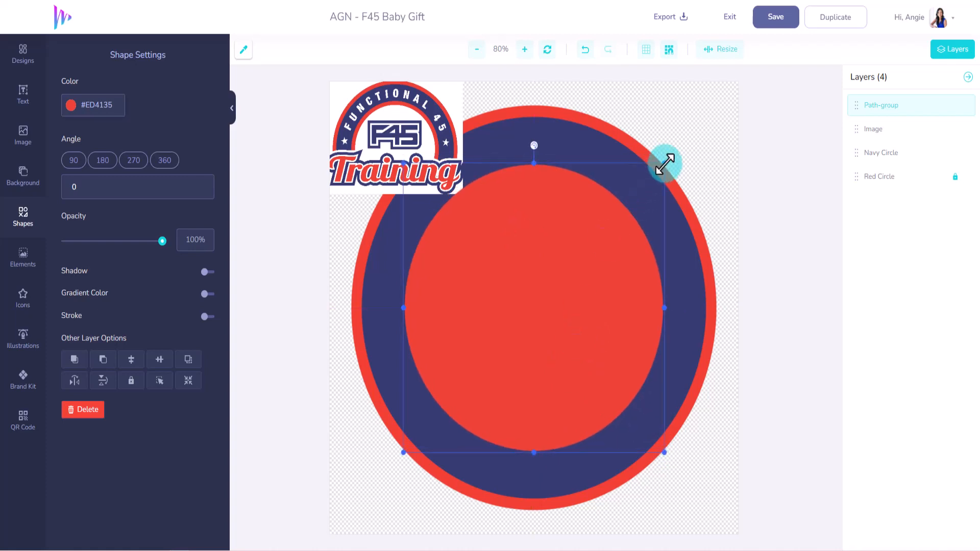
{"action": "left_click_drag", "start_coordinate": [663, 161], "coordinate": [643, 171]}
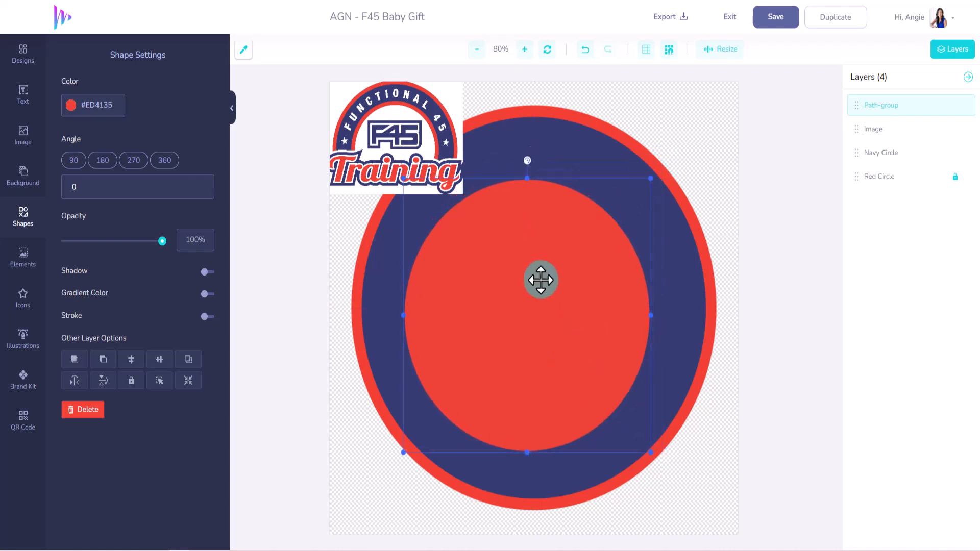
{"action": "mouse_move", "coordinate": [540, 277]}
{"action": "left_mouse_down"}
{"action": "mouse_move", "coordinate": [546, 284]}
{"action": "mouse_move", "coordinate": [545, 274]}
{"action": "left_mouse_up"}
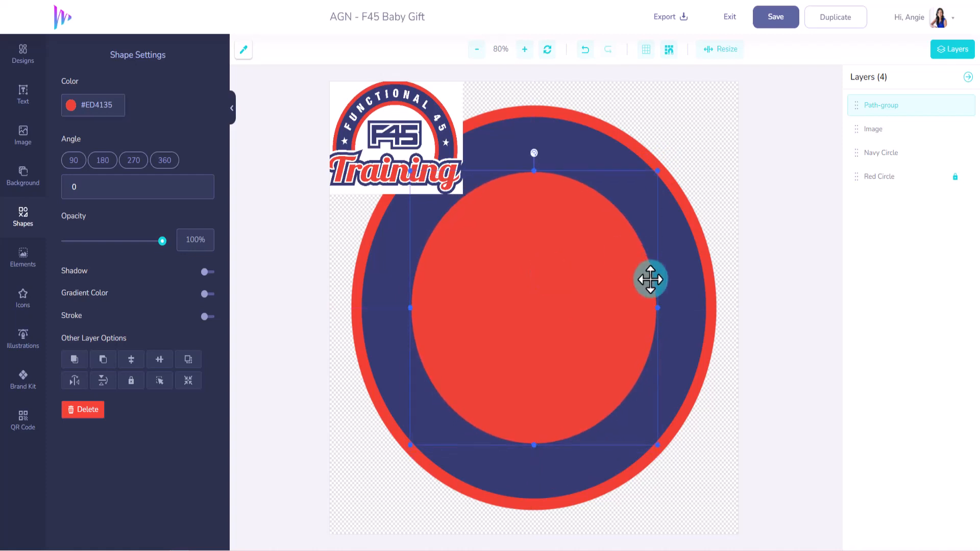
Step: Duplicate the inner red circle, shrink the copy to about two thirds of its size, and place it inside the original
{"action": "key", "text": "ctrl+v"}
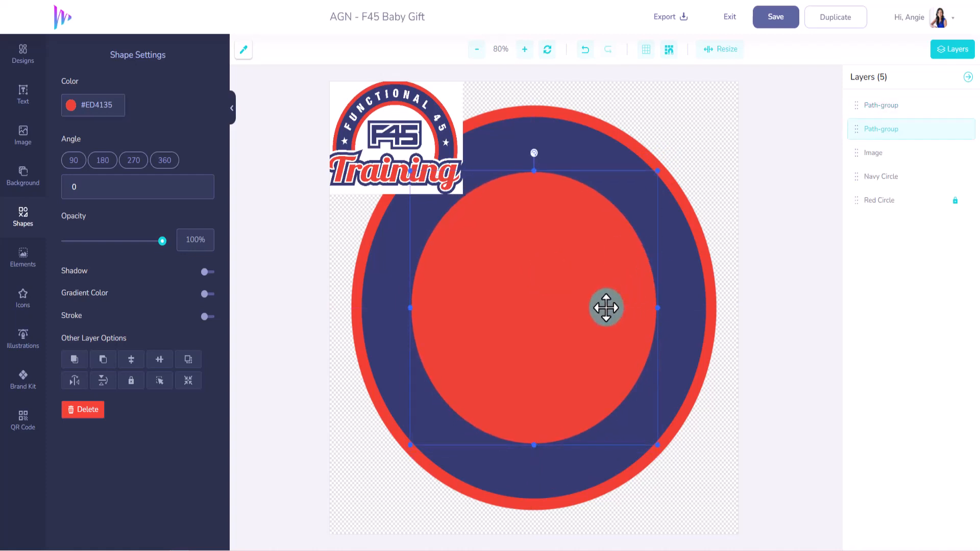
{"action": "left_click_drag", "start_coordinate": [573, 282], "coordinate": [659, 335]}
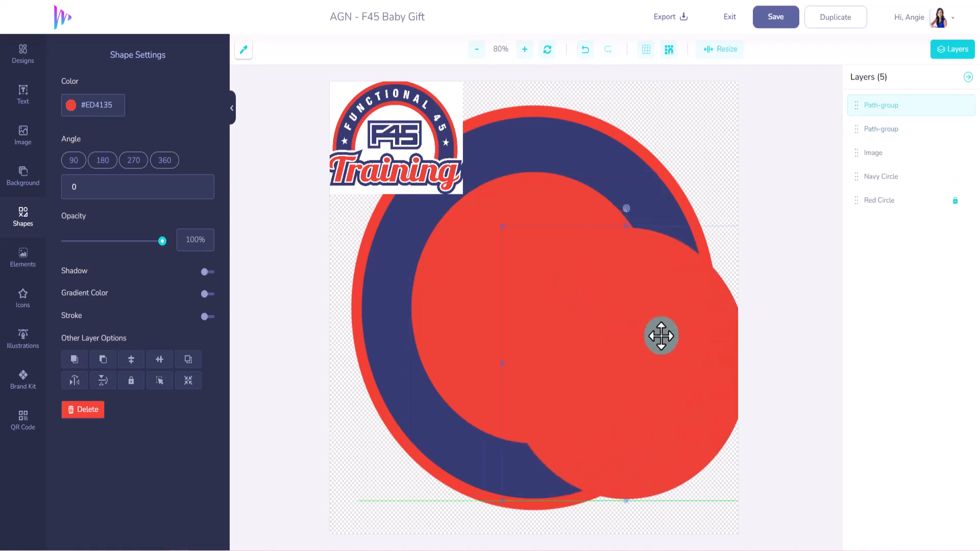
{"action": "left_click_drag", "start_coordinate": [502, 227], "coordinate": [598, 306]}
{"action": "left_click_drag", "start_coordinate": [641, 393], "coordinate": [526, 284]}
Step: Color the smallest circle white, #FFFFFF, and center it within the inner red circle
{"action": "left_click", "coordinate": [69, 110]}
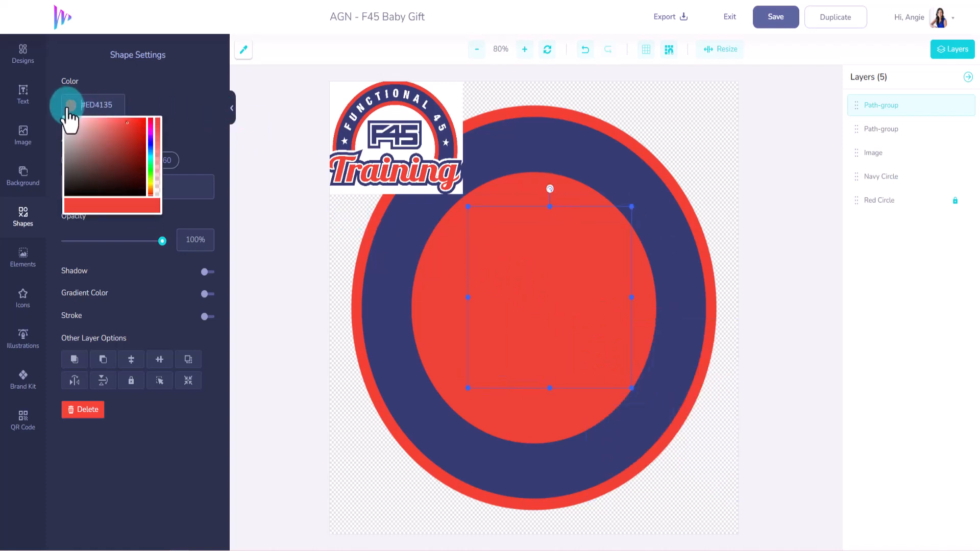
{"action": "left_click_drag", "start_coordinate": [77, 124], "coordinate": [61, 124]}
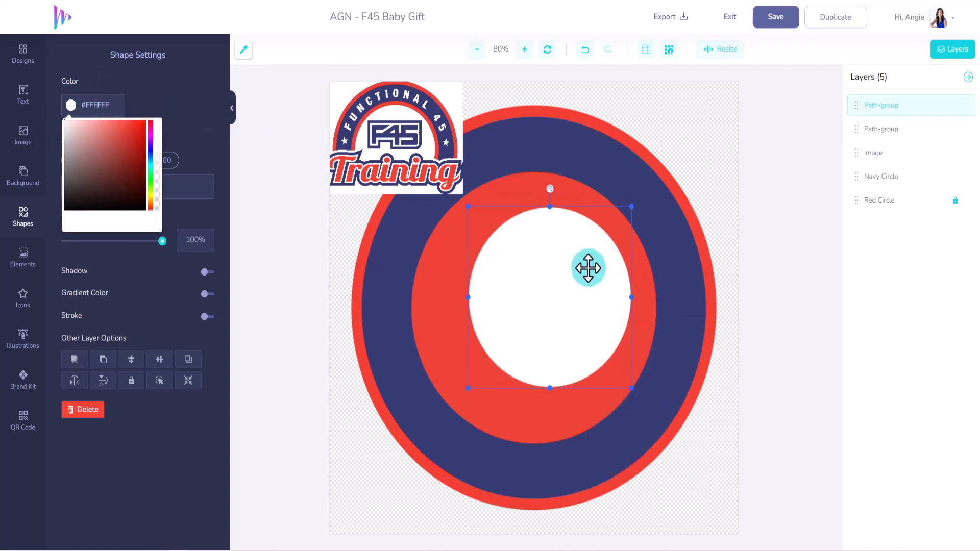
{"action": "left_click_drag", "start_coordinate": [561, 262], "coordinate": [550, 281]}
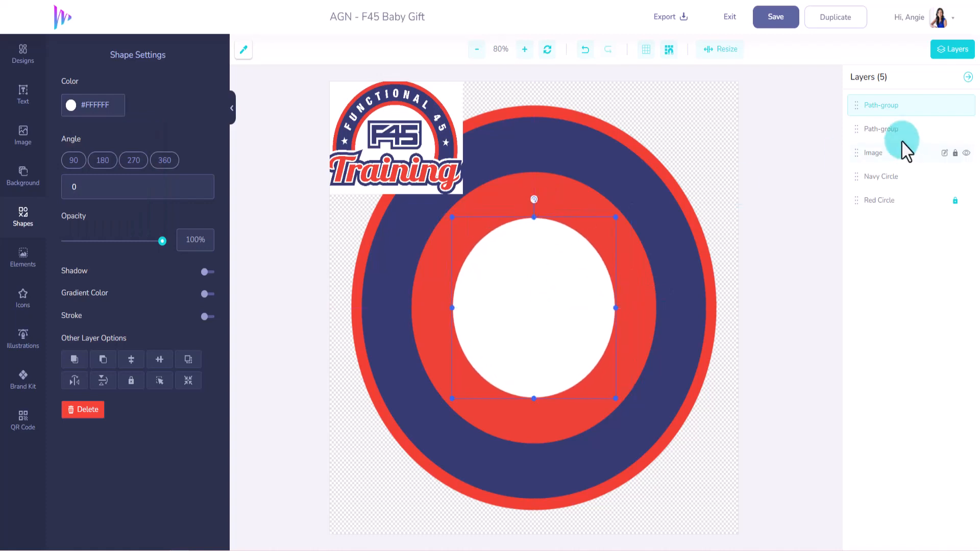
Step: Rename the white circle's layer White Circle, and select the layer of the inner red circle
{"action": "left_click", "coordinate": [943, 106]}
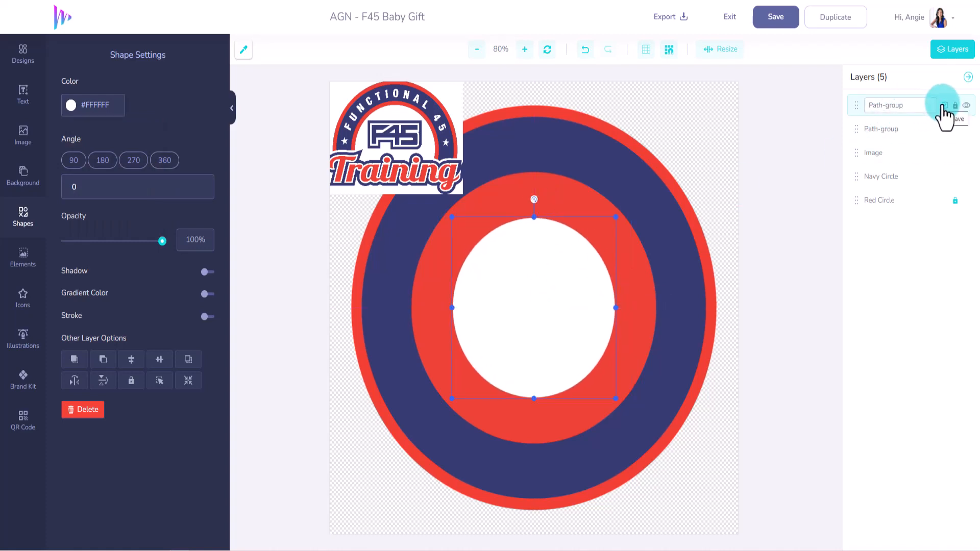
{"action": "left_click_drag", "start_coordinate": [919, 105], "coordinate": [854, 114]}
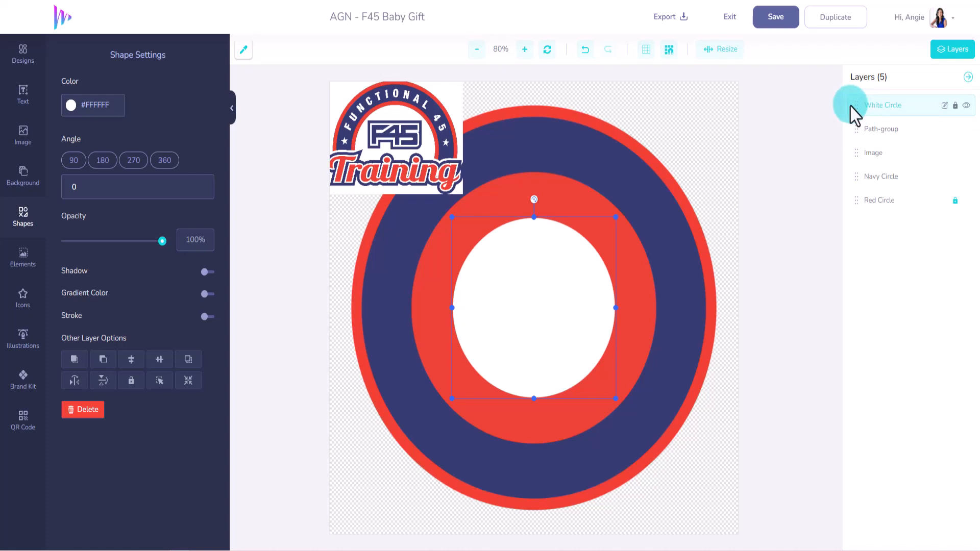
{"action": "left_click", "coordinate": [880, 134]}
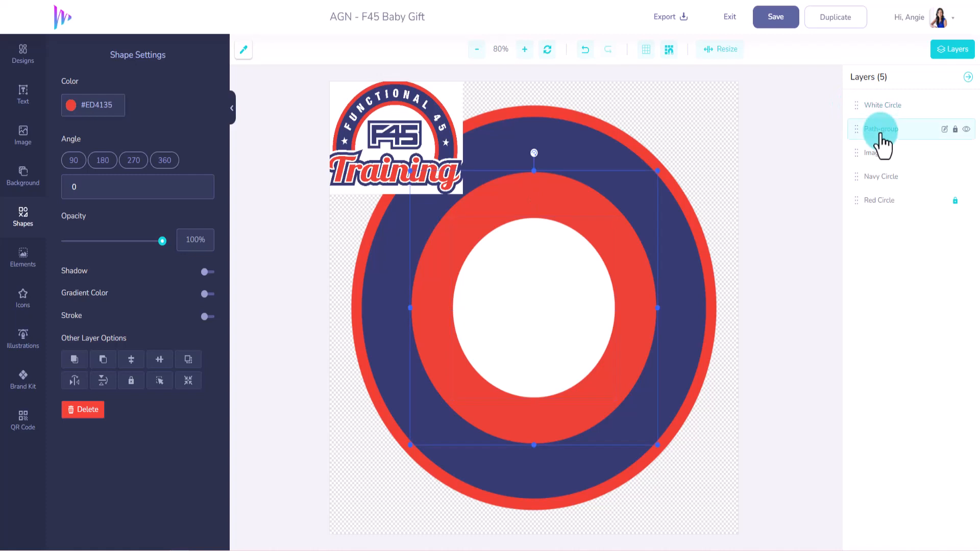
Step: Rename the inner red circle's layer Inner Red, and move the Image layer to the top of the layer stack
{"action": "left_click", "coordinate": [945, 130]}
{"action": "left_click_drag", "start_coordinate": [904, 134], "coordinate": [829, 135]}
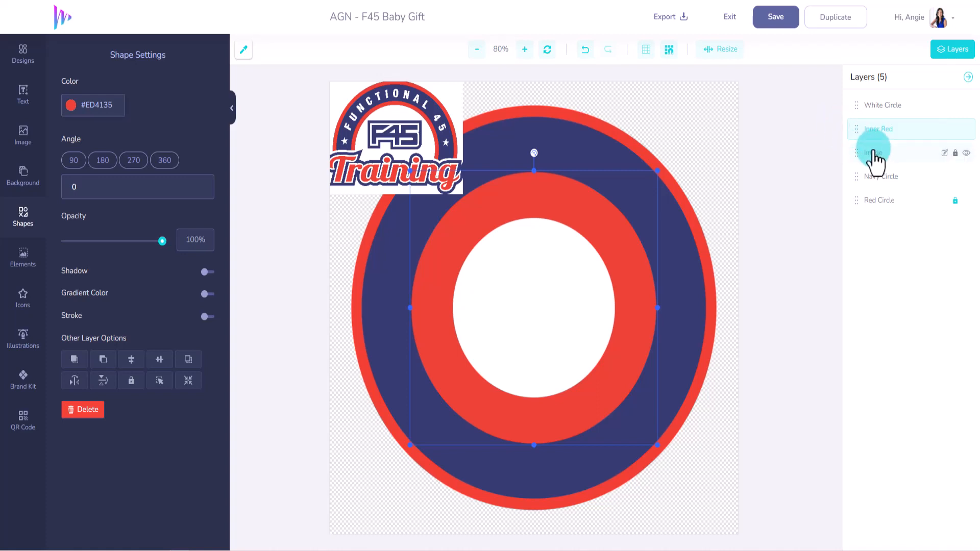
{"action": "left_click_drag", "start_coordinate": [874, 158], "coordinate": [855, 105]}
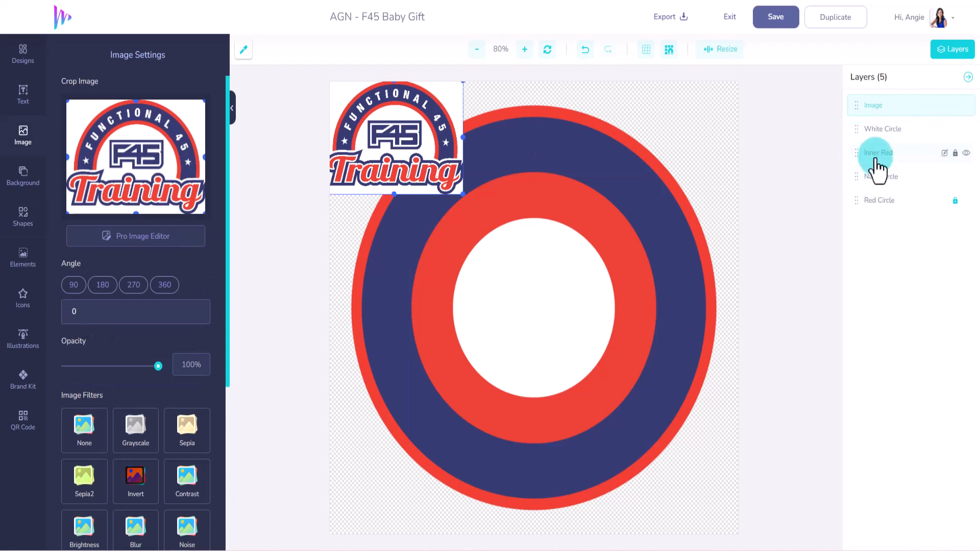
Step: Lock the Inner Red and Navy Circle layers
{"action": "left_click", "coordinate": [876, 131]}
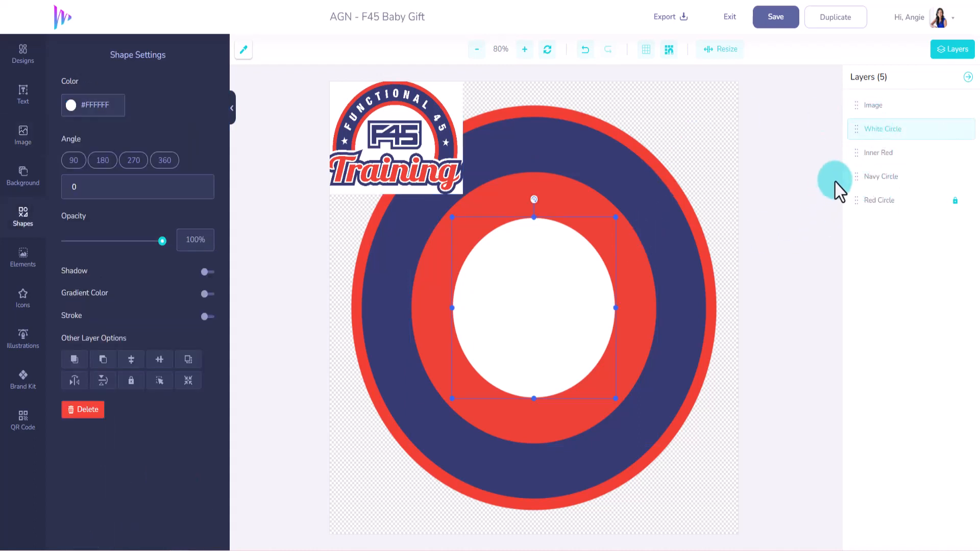
{"action": "left_click", "coordinate": [875, 154]}
{"action": "left_click_drag", "start_coordinate": [569, 197], "coordinate": [570, 197]}
{"action": "mouse_move", "coordinate": [946, 158]}
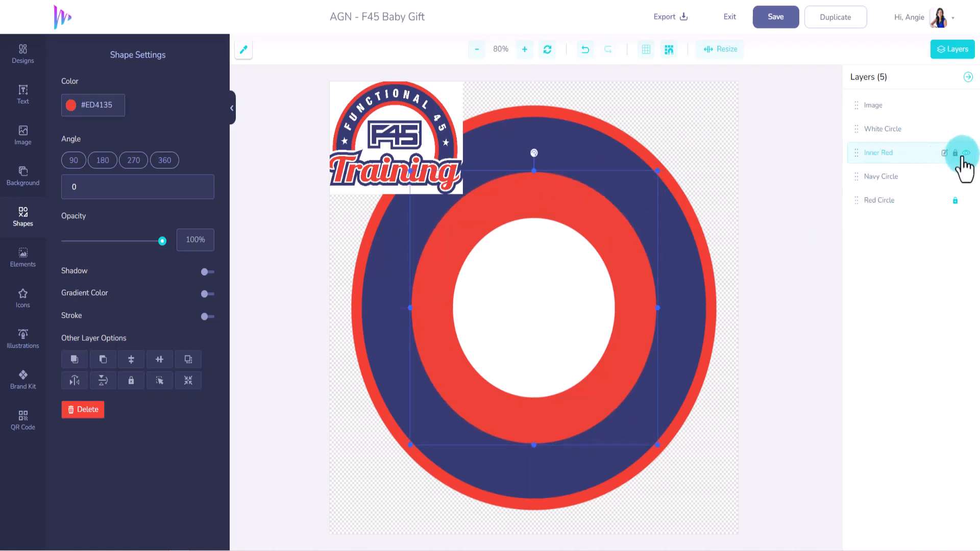
{"action": "left_click", "coordinate": [953, 179]}
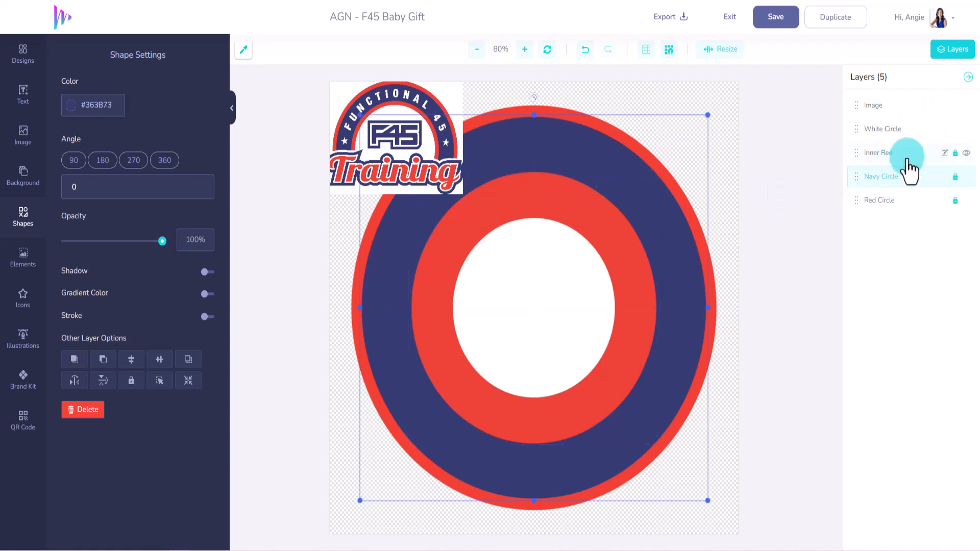
Step: Enlarge and center the white circle so only a thin ring of the inner red circle surrounds it, and lock its layer
{"action": "left_click", "coordinate": [879, 130]}
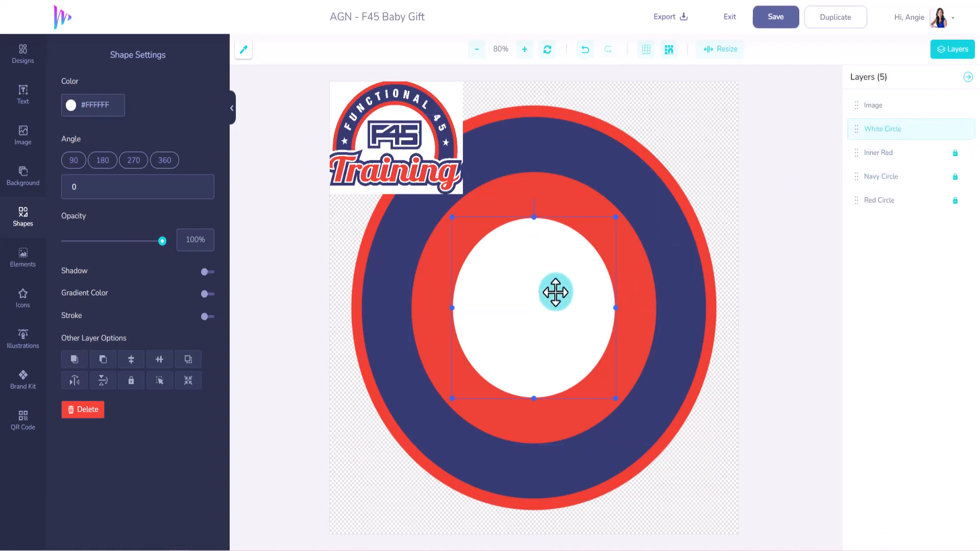
{"action": "left_click_drag", "start_coordinate": [556, 291], "coordinate": [529, 274]}
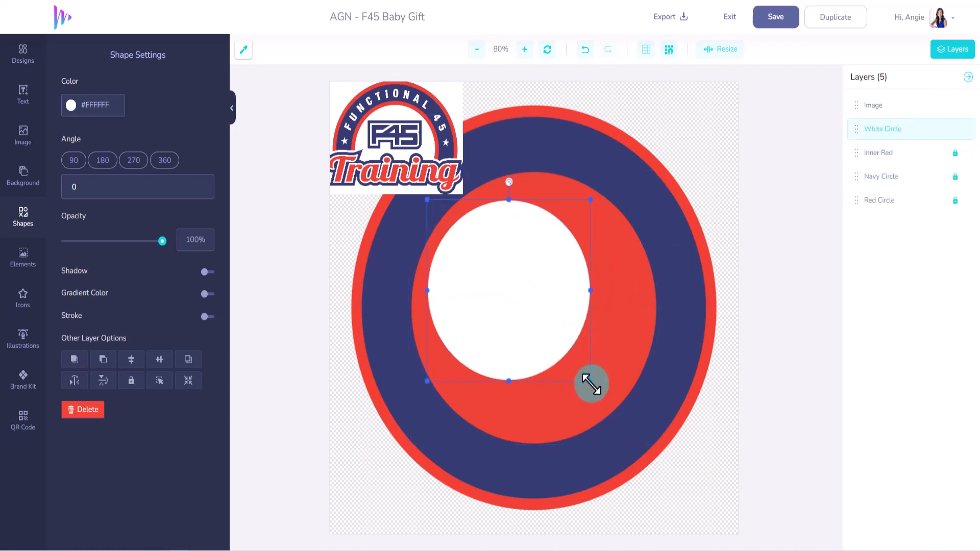
{"action": "left_click_drag", "start_coordinate": [591, 382], "coordinate": [644, 466]}
{"action": "left_click_drag", "start_coordinate": [569, 328], "coordinate": [567, 320]}
{"action": "left_click_drag", "start_coordinate": [648, 179], "coordinate": [644, 181]}
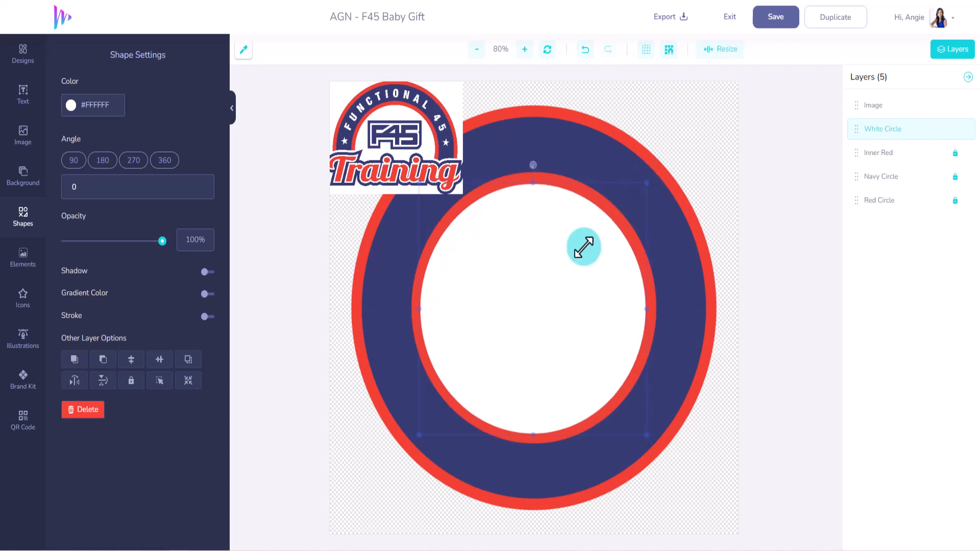
{"action": "left_click_drag", "start_coordinate": [545, 288], "coordinate": [546, 287]}
Step: Add a new text layer reading Future, and set its font size to 136
{"action": "left_click", "coordinate": [22, 98]}
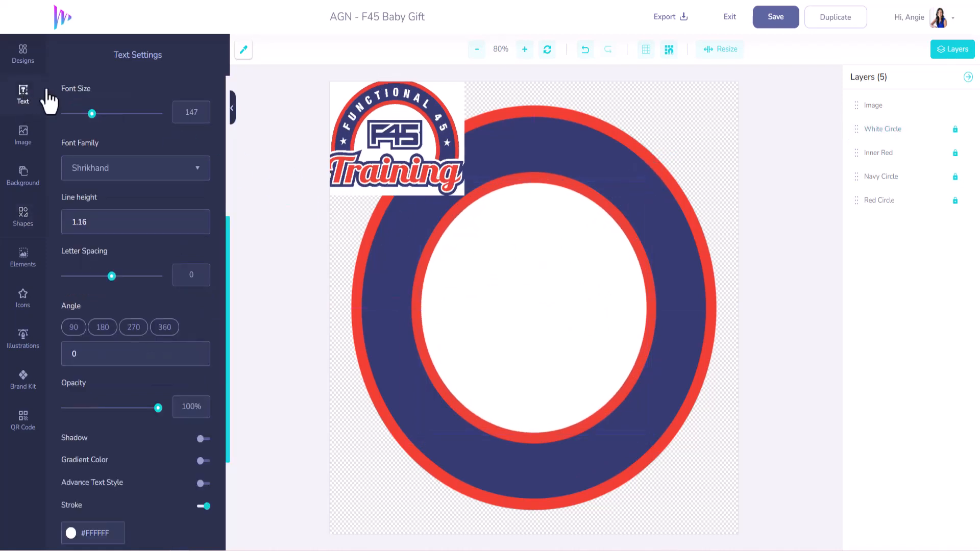
{"action": "left_click", "coordinate": [22, 135]}
{"action": "left_click", "coordinate": [24, 97]}
{"action": "scroll", "coordinate": [113, 168], "scroll_direction": "up", "scroll_amount": 5}
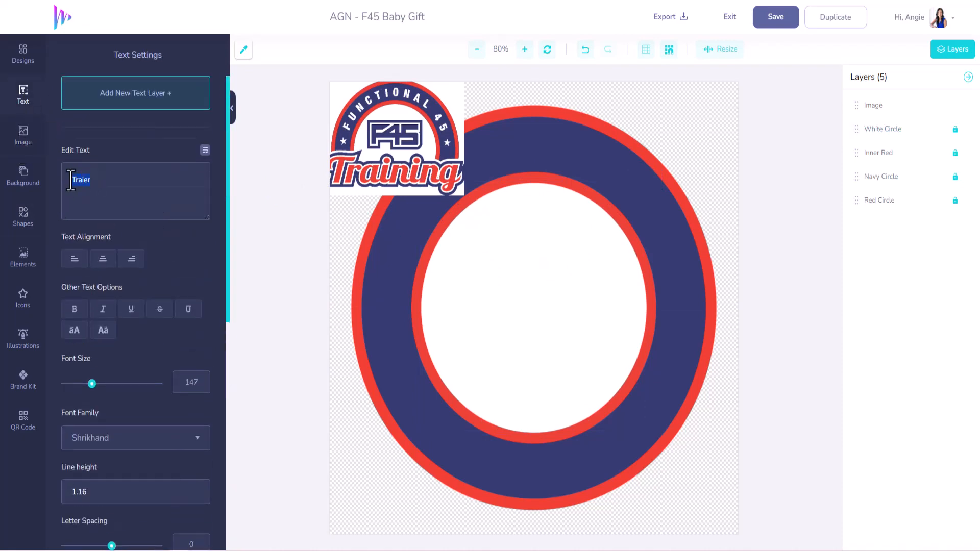
{"action": "left_click", "coordinate": [120, 100]}
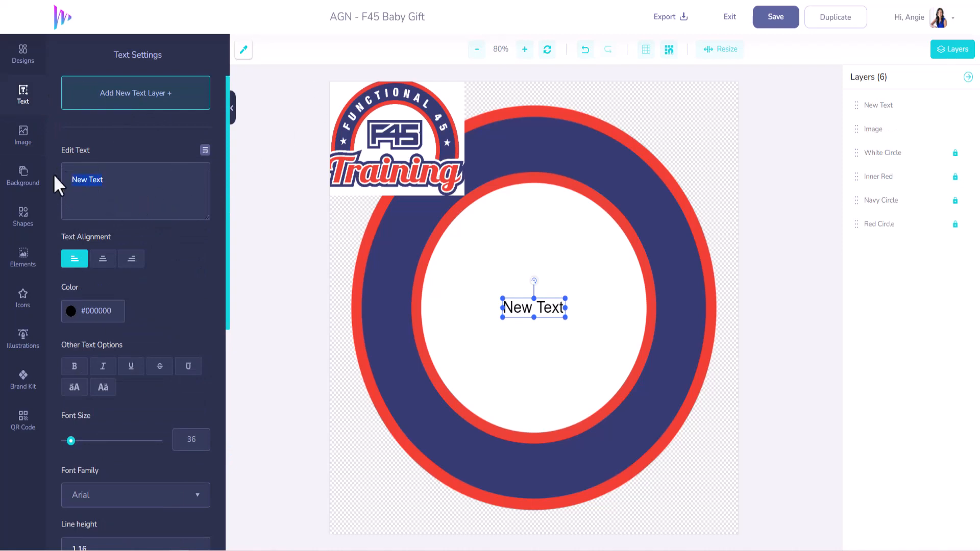
{"action": "type", "text": "Future"}
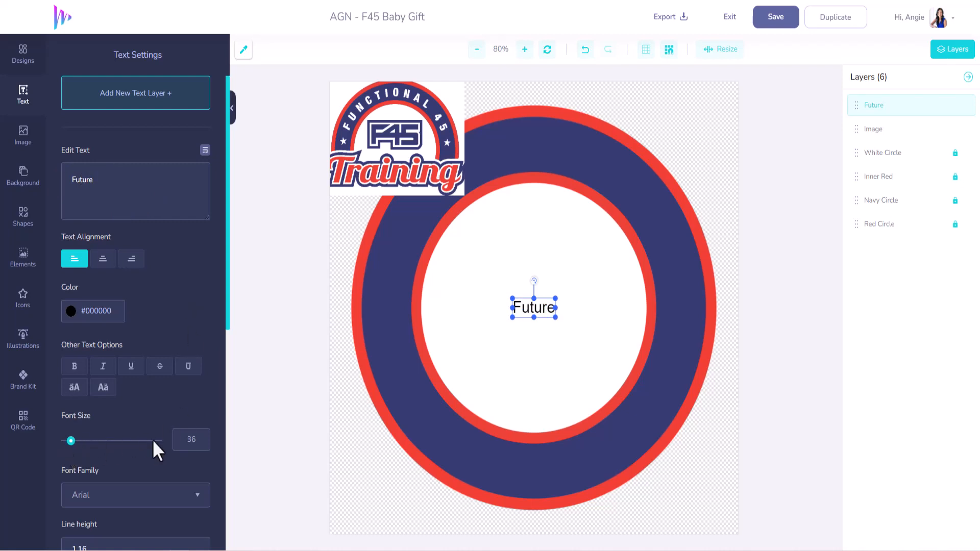
{"action": "left_click_drag", "start_coordinate": [72, 442], "coordinate": [90, 442]}
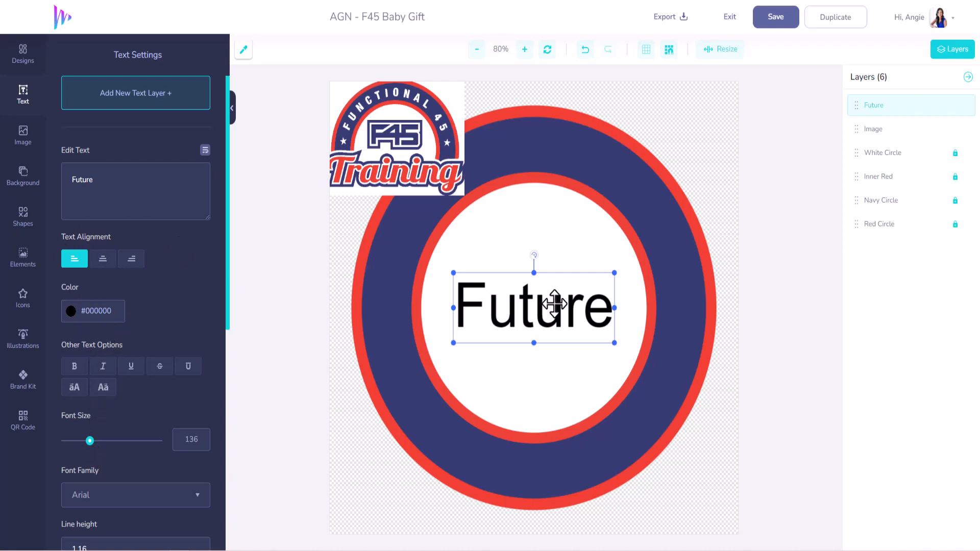
Step: Copy the outer red circle's color, #EF4033, and apply it to the Future text
{"action": "left_click", "coordinate": [244, 50]}
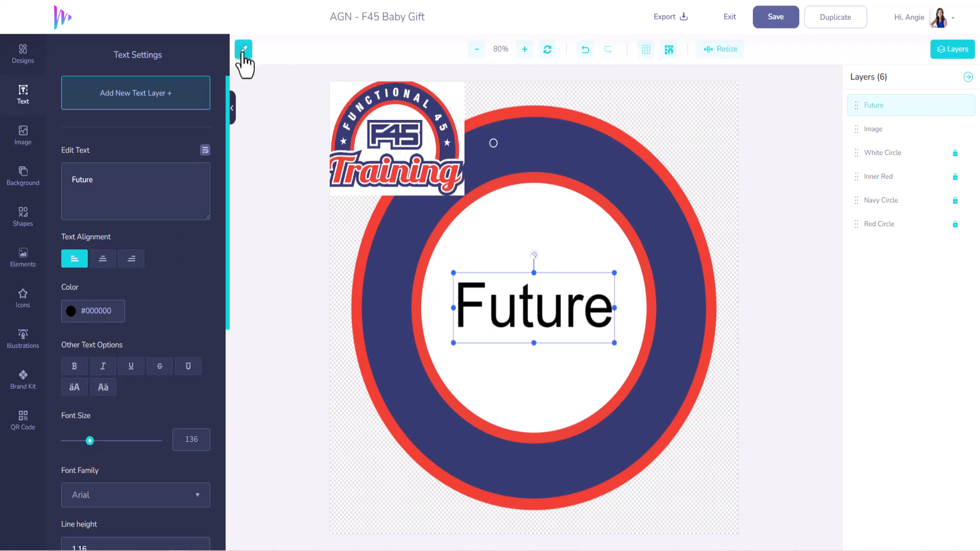
{"action": "left_click", "coordinate": [554, 118]}
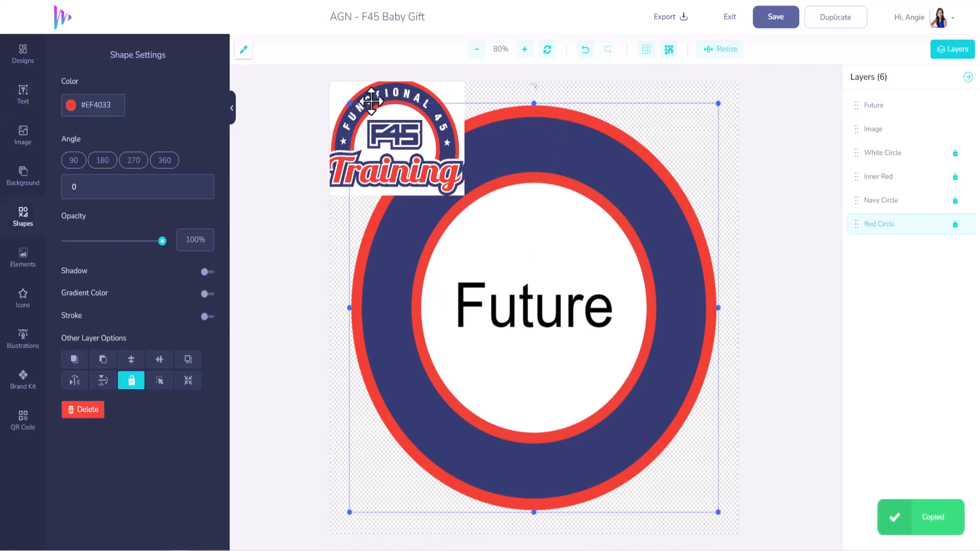
{"action": "left_click", "coordinate": [541, 319]}
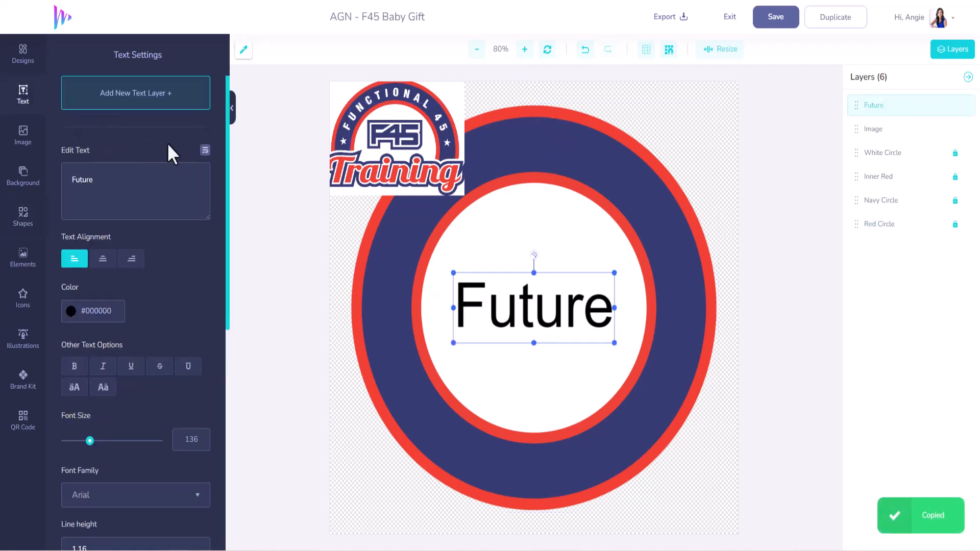
{"action": "left_click", "coordinate": [80, 312]}
{"action": "key", "text": "ctrl+v"}
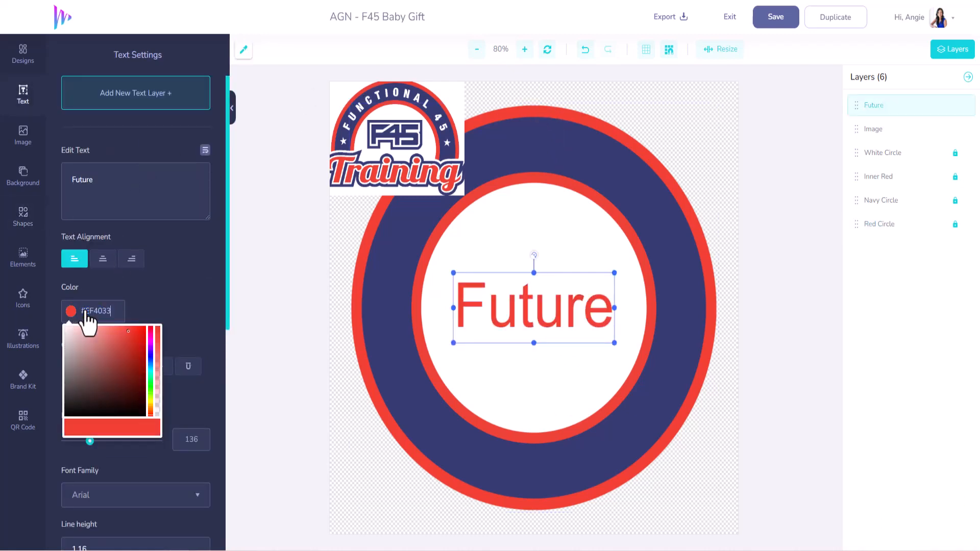
{"action": "left_click", "coordinate": [148, 305]}
Step: Set the Future text's font family to Lobster
{"action": "scroll", "coordinate": [127, 409], "scroll_direction": "down", "scroll_amount": 5}
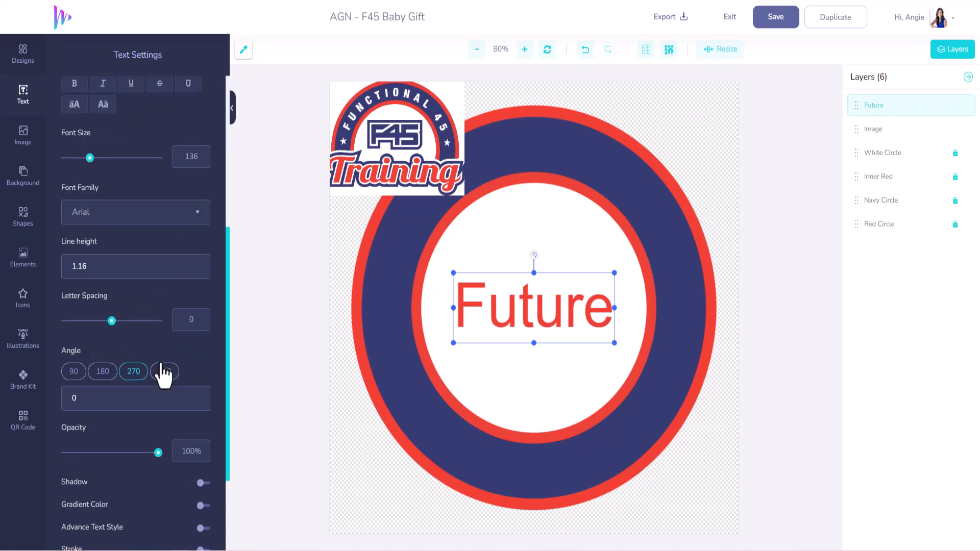
{"action": "left_click", "coordinate": [193, 214]}
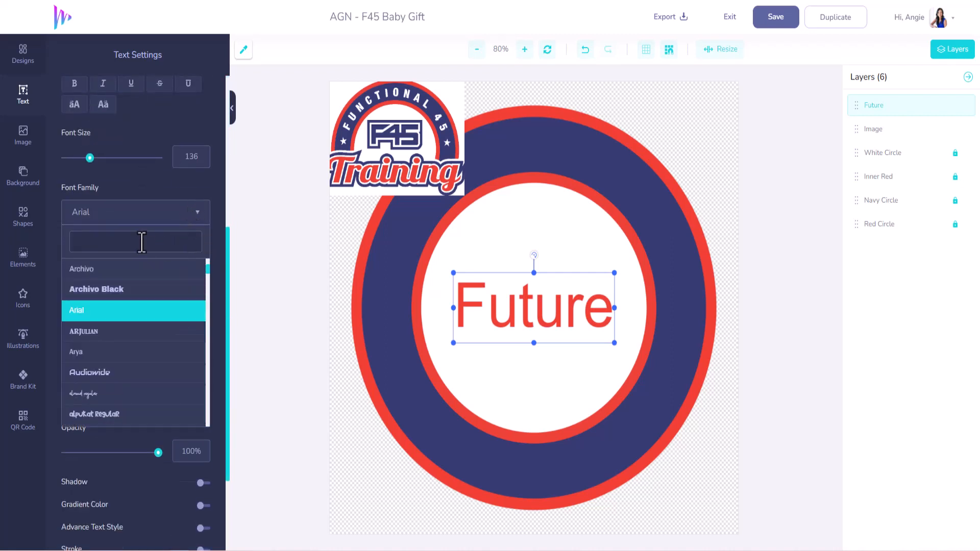
{"action": "type", "text": "lob"}
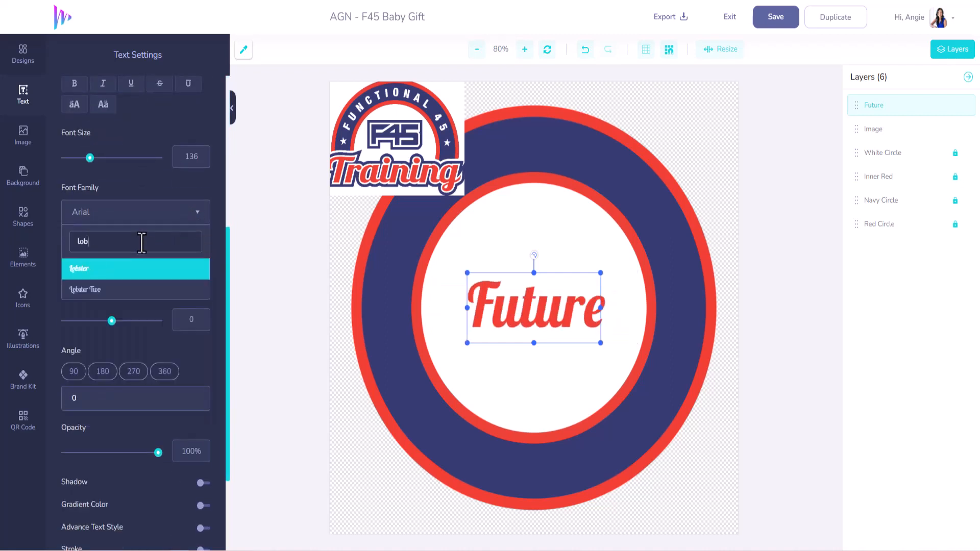
{"action": "left_click", "coordinate": [142, 270]}
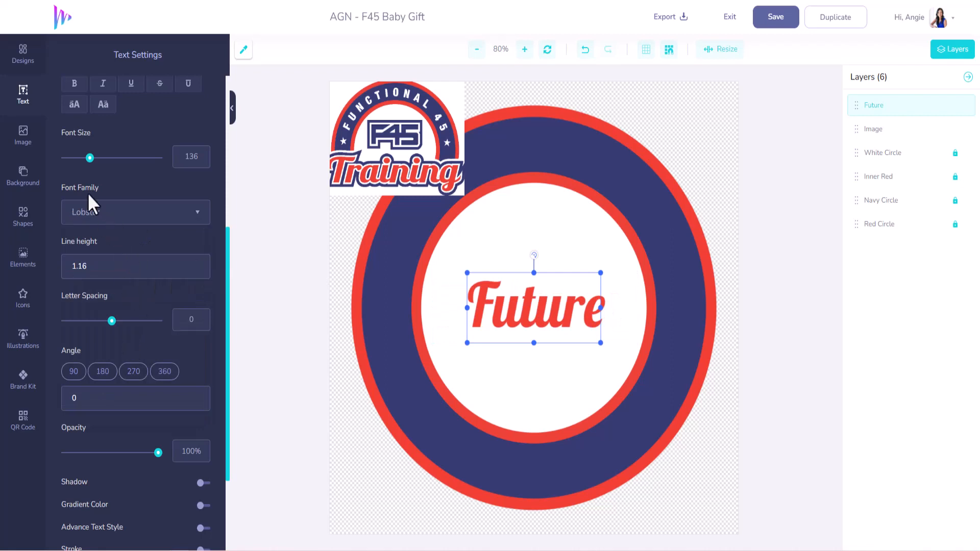
Step: Enlarge the Future text to font size 180 and move it to the upper part of the white circle
{"action": "scroll", "coordinate": [87, 192], "scroll_direction": "up", "scroll_amount": 2}
{"action": "left_click_drag", "start_coordinate": [90, 214], "coordinate": [98, 214]}
{"action": "left_click_drag", "start_coordinate": [534, 296], "coordinate": [533, 218]}
Step: Reset the Future text's letter spacing to 0
{"action": "scroll", "coordinate": [184, 408], "scroll_direction": "down", "scroll_amount": 4}
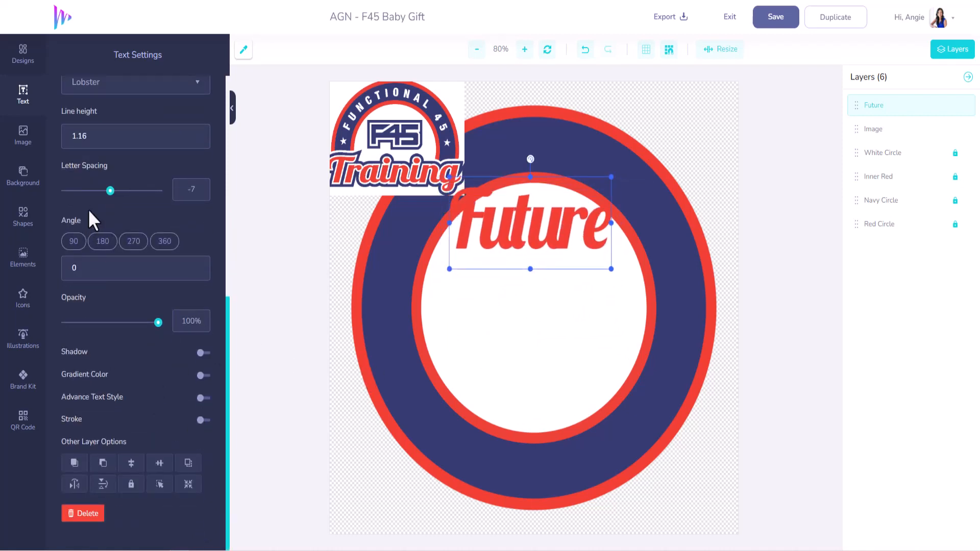
{"action": "scroll", "coordinate": [89, 210], "scroll_direction": "up", "scroll_amount": 3}
{"action": "left_click_drag", "start_coordinate": [110, 306], "coordinate": [112, 307]}
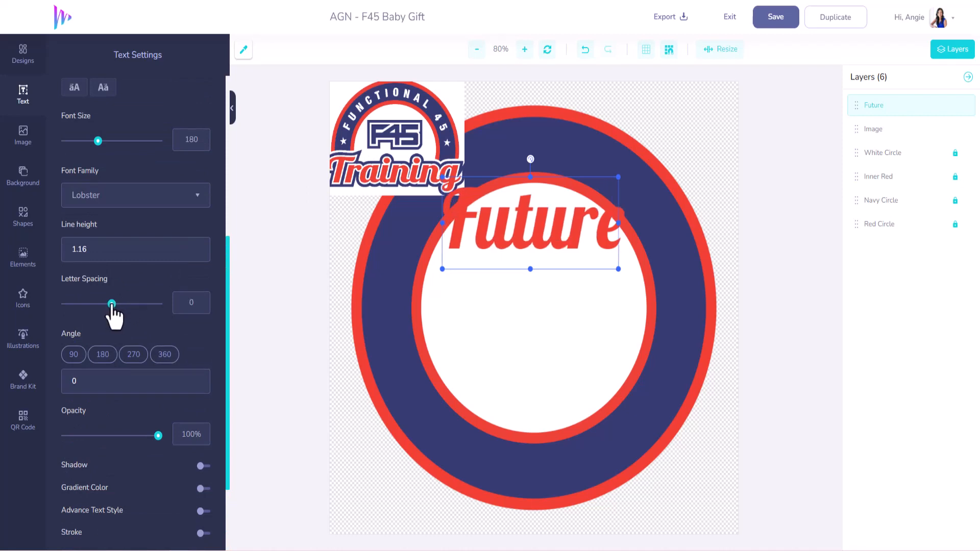
Step: Duplicate the Future text and place the copy exactly over the original
{"action": "left_click_drag", "start_coordinate": [535, 240], "coordinate": [535, 240]}
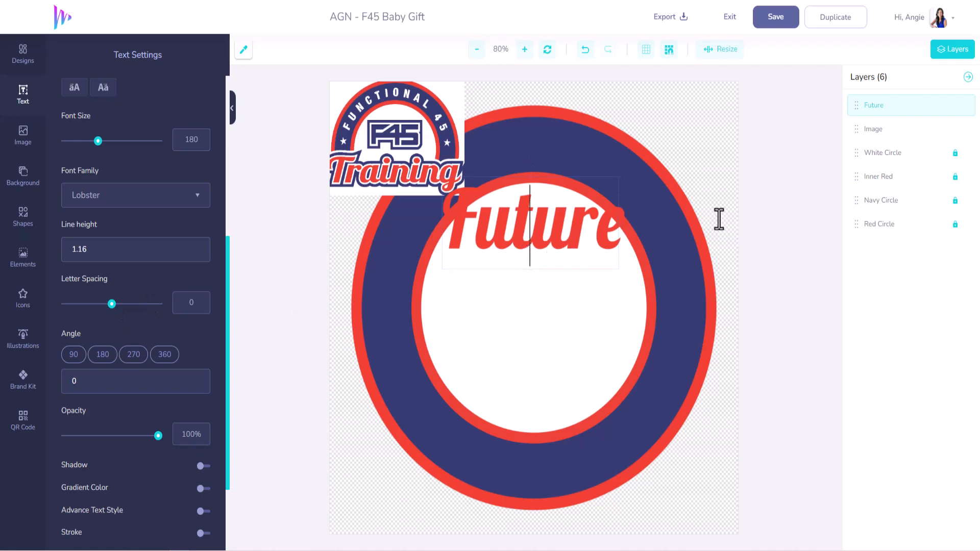
{"action": "left_click", "coordinate": [622, 226]}
{"action": "left_click", "coordinate": [604, 237]}
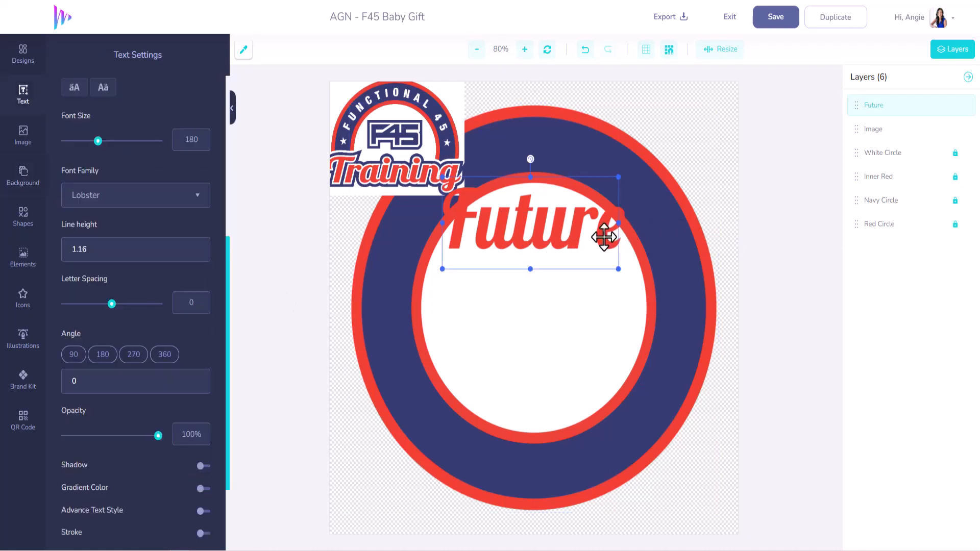
{"action": "key", "text": "ctrl+d"}
{"action": "left_click_drag", "start_coordinate": [579, 245], "coordinate": [576, 225]}
Step: Color the duplicated Future text white, #FFFFFF
{"action": "scroll", "coordinate": [86, 249], "scroll_direction": "up", "scroll_amount": 6}
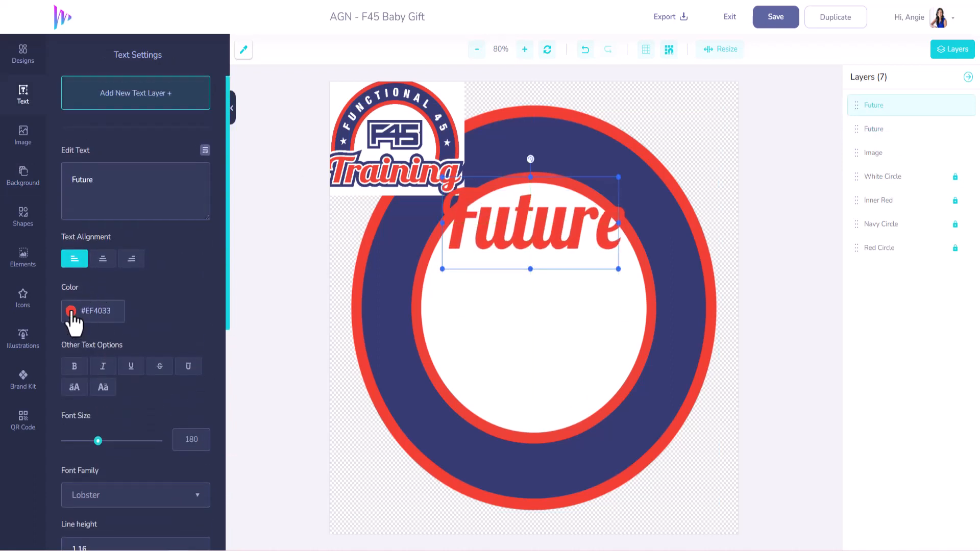
{"action": "left_click", "coordinate": [71, 312]}
{"action": "left_click_drag", "start_coordinate": [105, 344], "coordinate": [51, 324]}
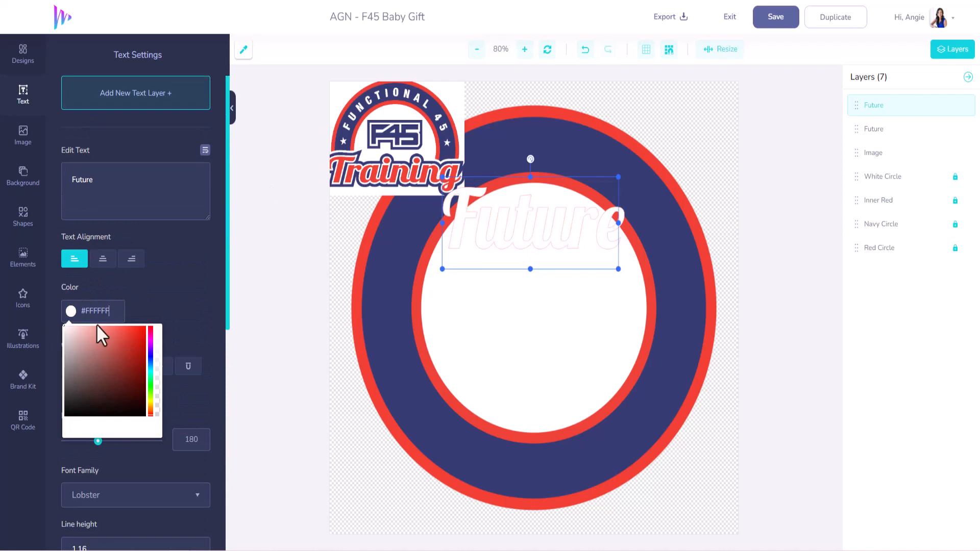
{"action": "left_click", "coordinate": [222, 382]}
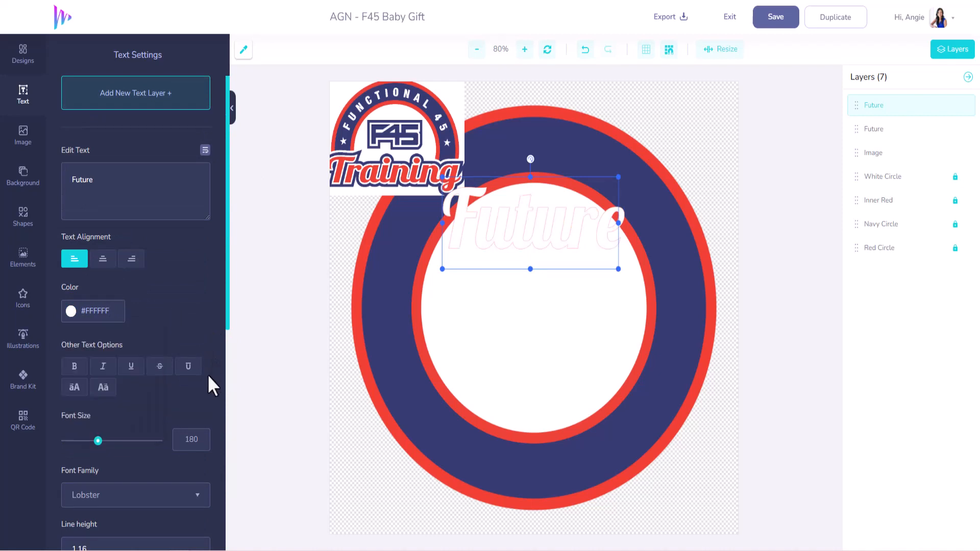
Step: Add a white #FFFFFF stroke with a width of 8.2 to the duplicated Future text
{"action": "scroll", "coordinate": [204, 374], "scroll_direction": "down", "scroll_amount": 8}
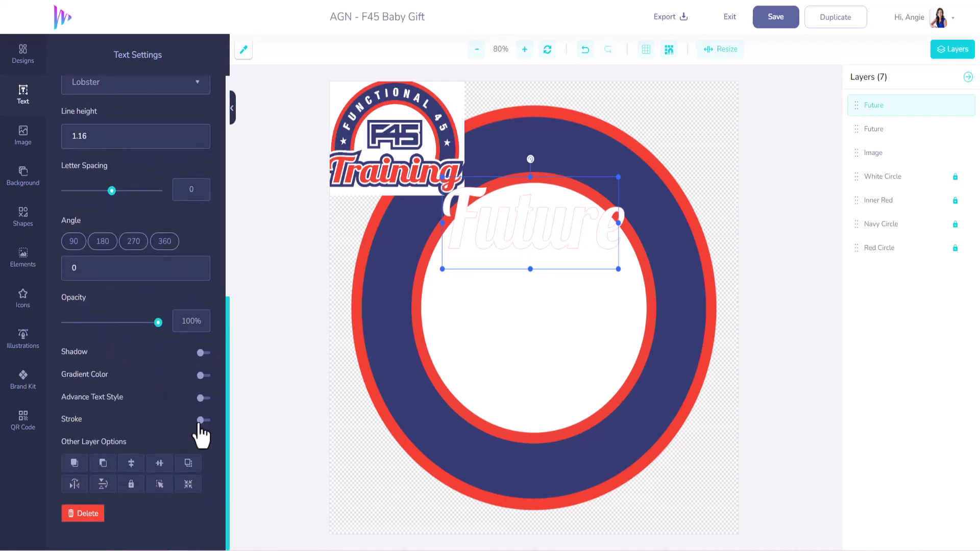
{"action": "left_click", "coordinate": [200, 419]}
{"action": "left_click", "coordinate": [72, 447]}
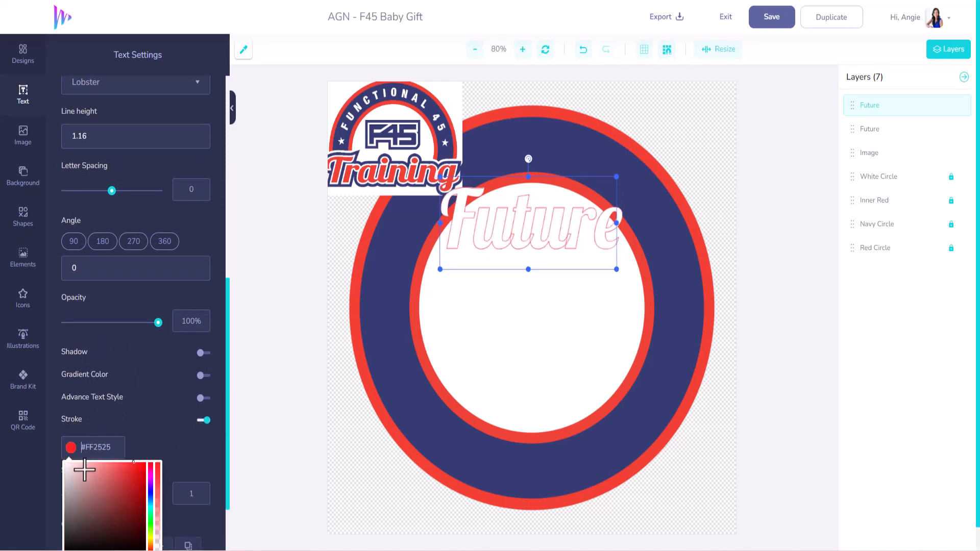
{"action": "left_click_drag", "start_coordinate": [82, 466], "coordinate": [56, 460]}
{"action": "left_click", "coordinate": [175, 455]}
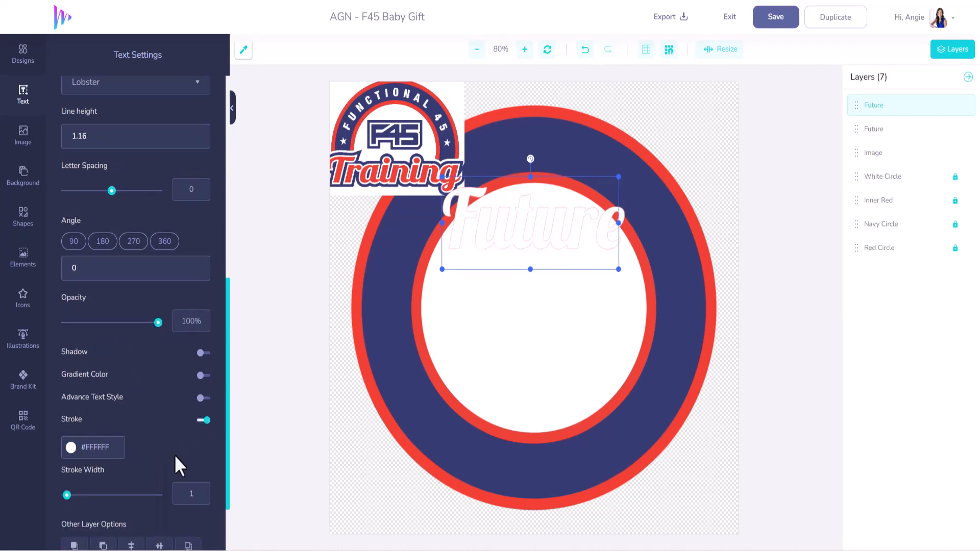
{"action": "left_click_drag", "start_coordinate": [67, 496], "coordinate": [81, 497]}
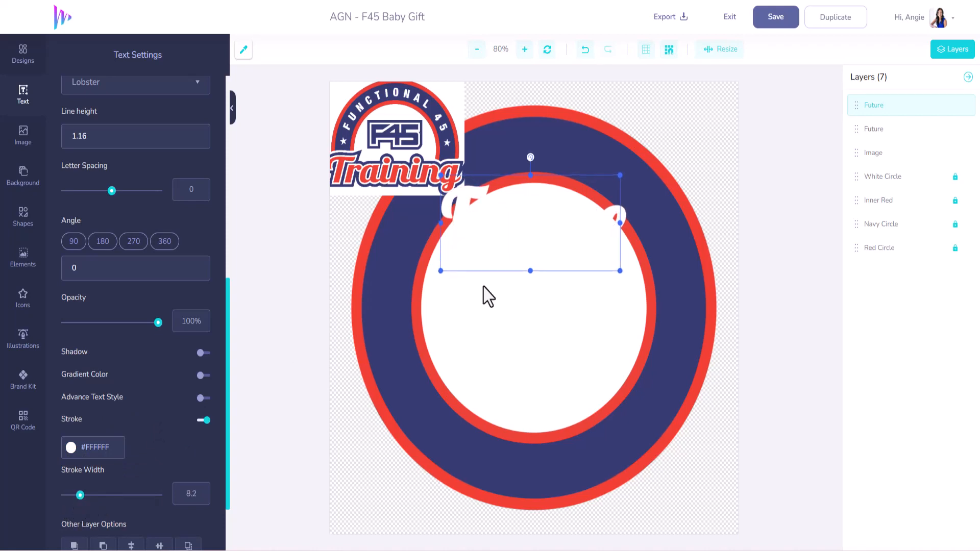
Step: Move the white Future layer beneath the red one, widen its stroke to 13, and select the red Future text
{"action": "left_click_drag", "start_coordinate": [855, 103], "coordinate": [853, 134]}
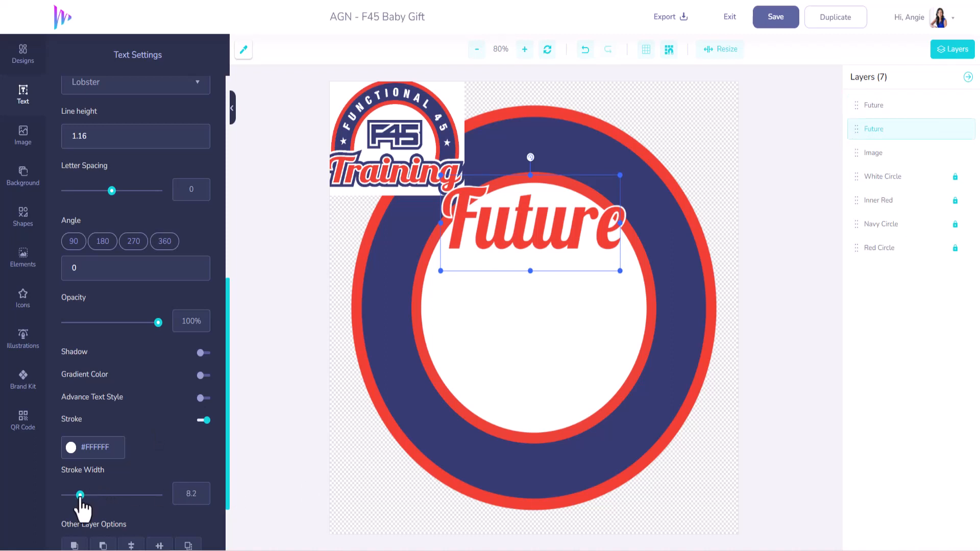
{"action": "left_click_drag", "start_coordinate": [80, 496], "coordinate": [90, 496]}
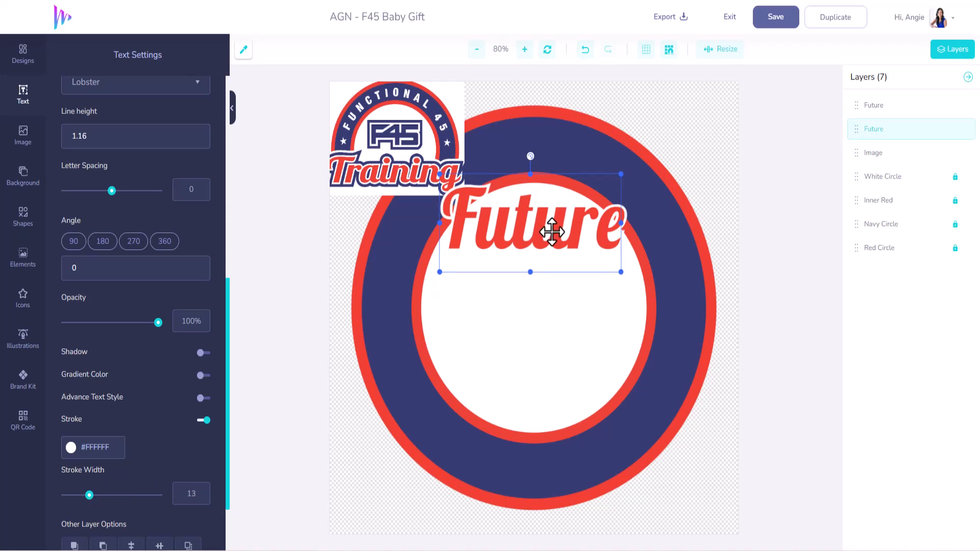
{"action": "left_click", "coordinate": [608, 173]}
{"action": "left_click", "coordinate": [607, 184]}
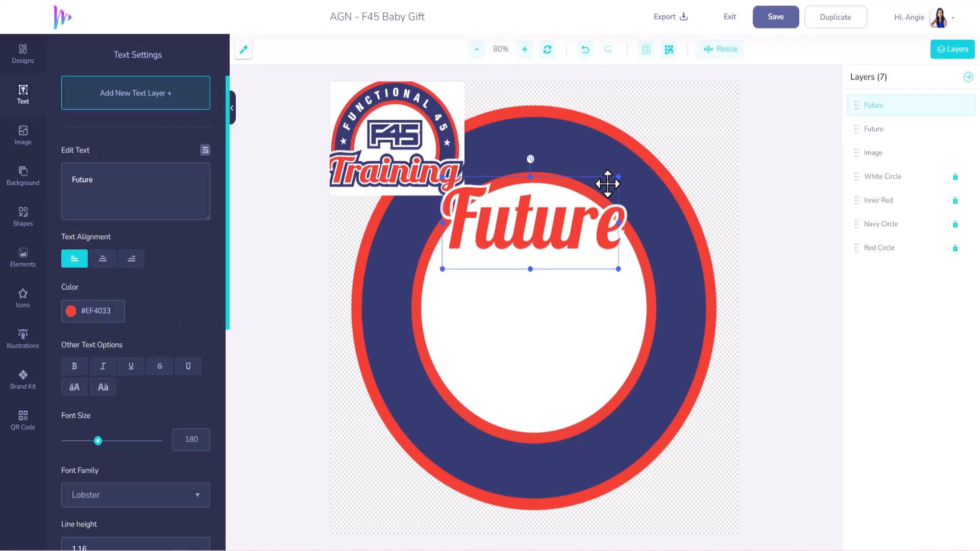
Step: Move the red Future text down off the white Future text beneath it, and select the white text
{"action": "left_click", "coordinate": [623, 216]}
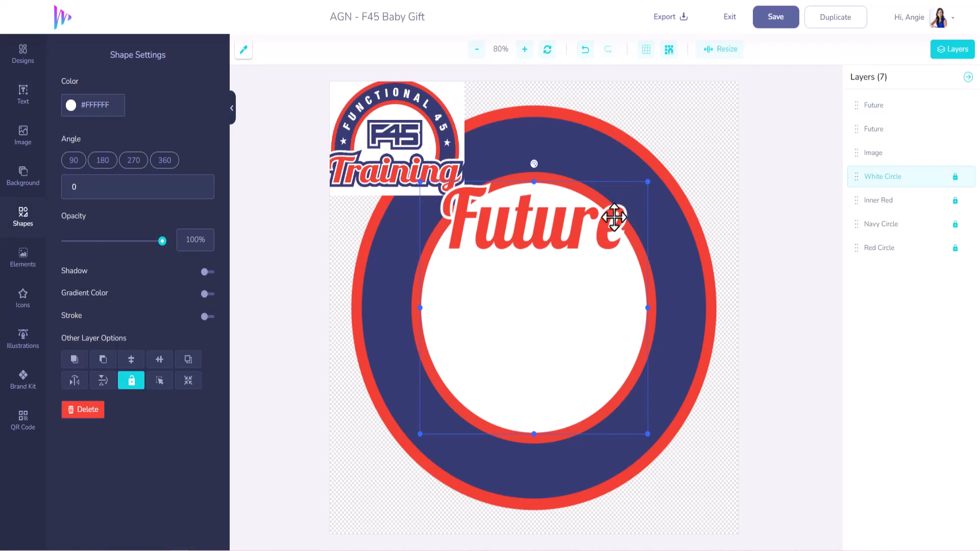
{"action": "left_click", "coordinate": [613, 220]}
{"action": "left_click_drag", "start_coordinate": [588, 227], "coordinate": [571, 264]}
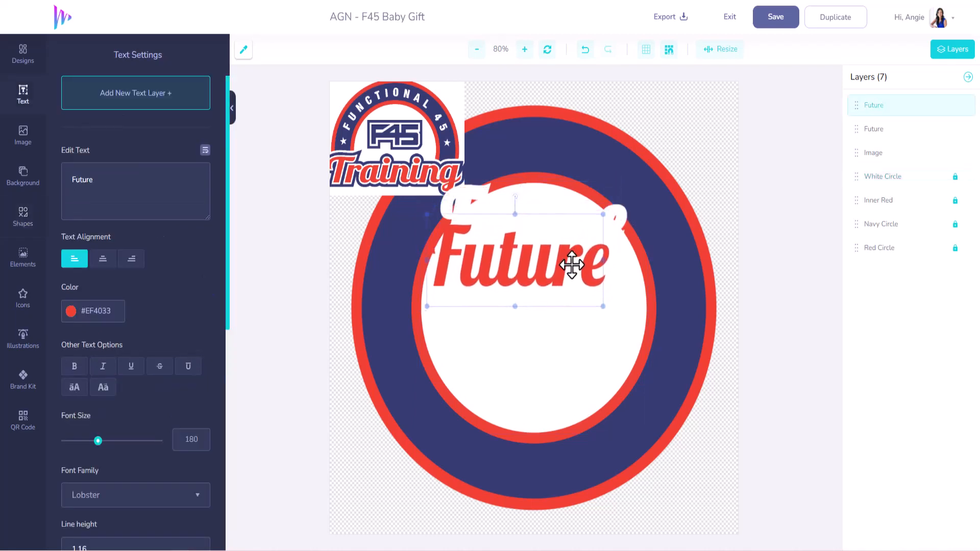
{"action": "left_click", "coordinate": [623, 213]}
{"action": "left_click", "coordinate": [603, 222]}
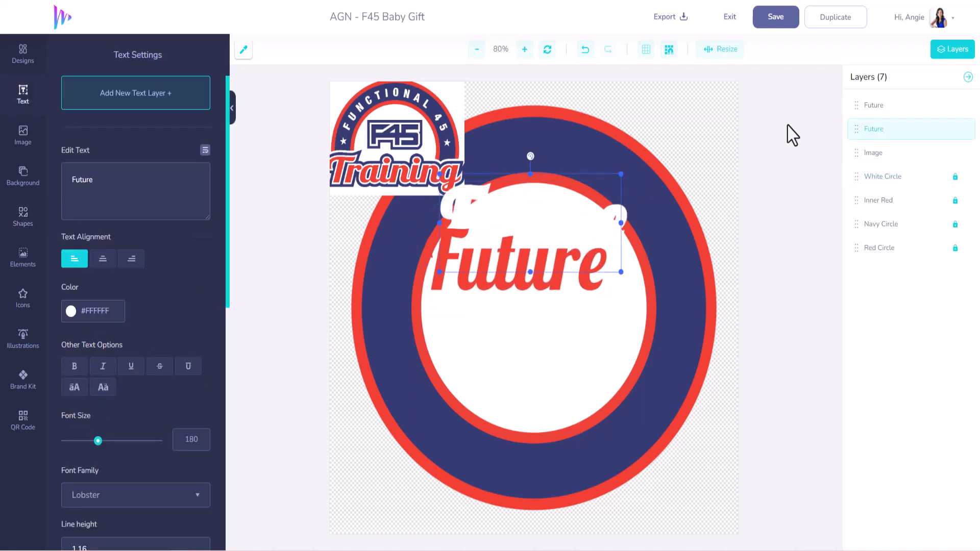
Step: Rename the white Future text layer as Future White and the red Future text layer as Future Red
{"action": "mouse_move", "coordinate": [874, 134]}
{"action": "left_click", "coordinate": [944, 130]}
{"action": "left_click", "coordinate": [888, 108]}
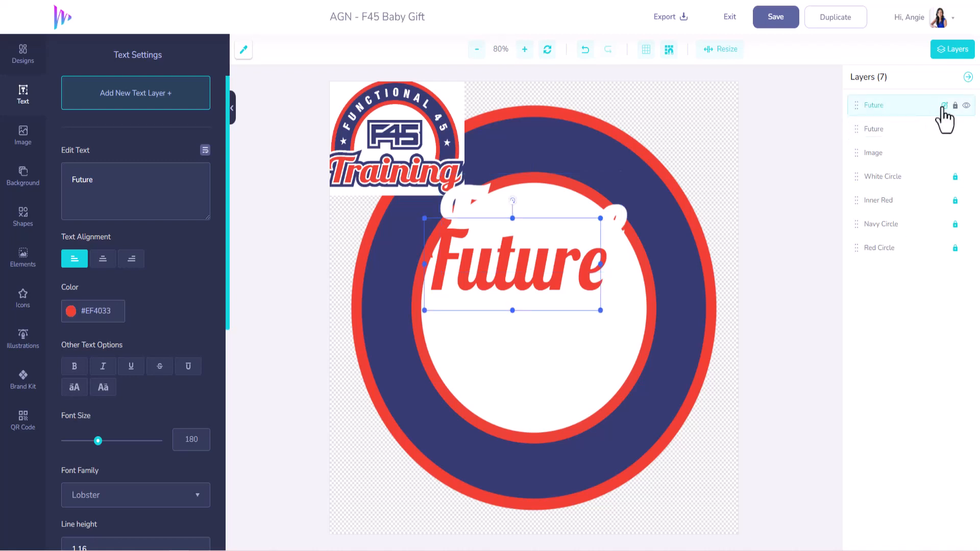
{"action": "left_click", "coordinate": [880, 131]}
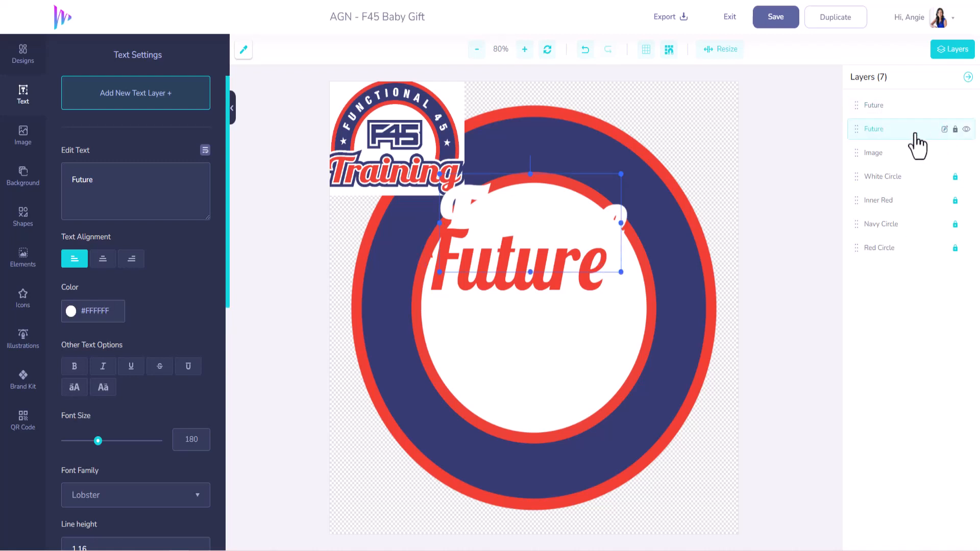
{"action": "left_click", "coordinate": [944, 130]}
{"action": "double_click", "coordinate": [890, 132]}
{"action": "key", "text": "Return"}
{"action": "left_click", "coordinate": [944, 105]}
{"action": "double_click", "coordinate": [907, 106]}
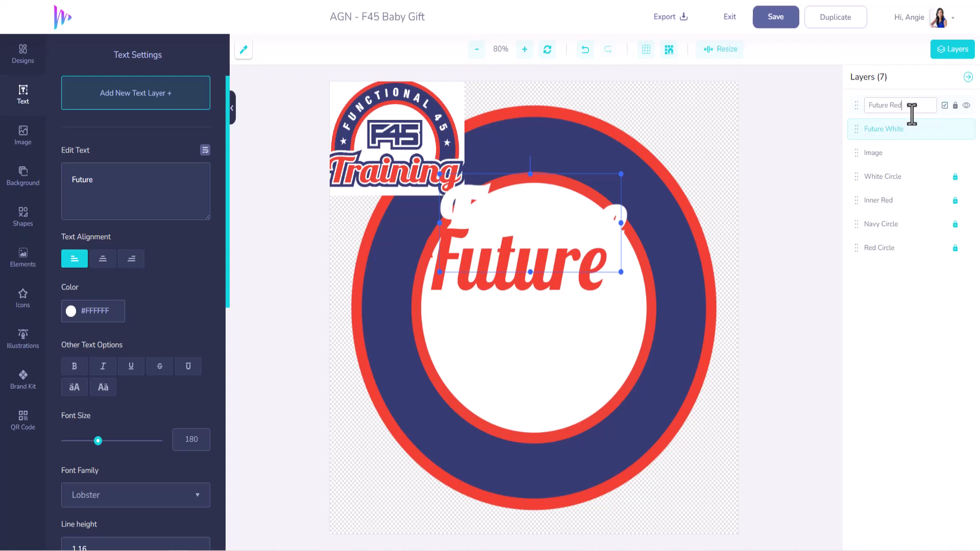
{"action": "key", "text": "Return"}
Step: Move the red Future text back up so it sits centred over the white Future text
{"action": "left_click", "coordinate": [589, 279]}
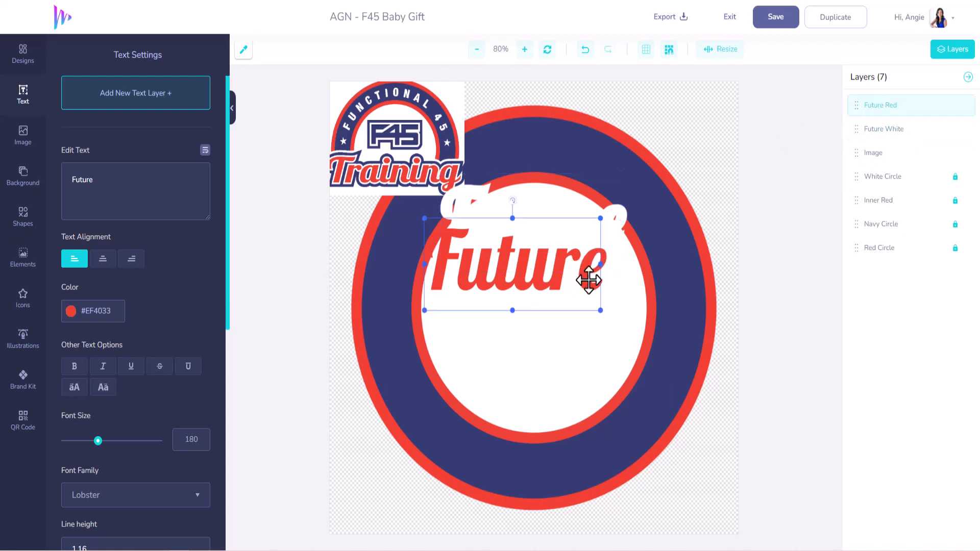
{"action": "left_click_drag", "start_coordinate": [588, 280], "coordinate": [591, 236]}
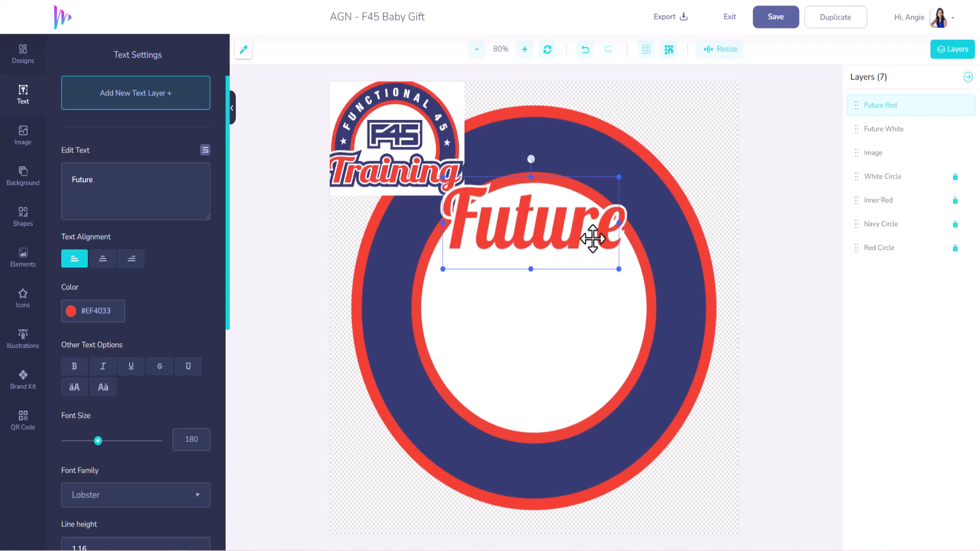
{"action": "left_click", "coordinate": [625, 214]}
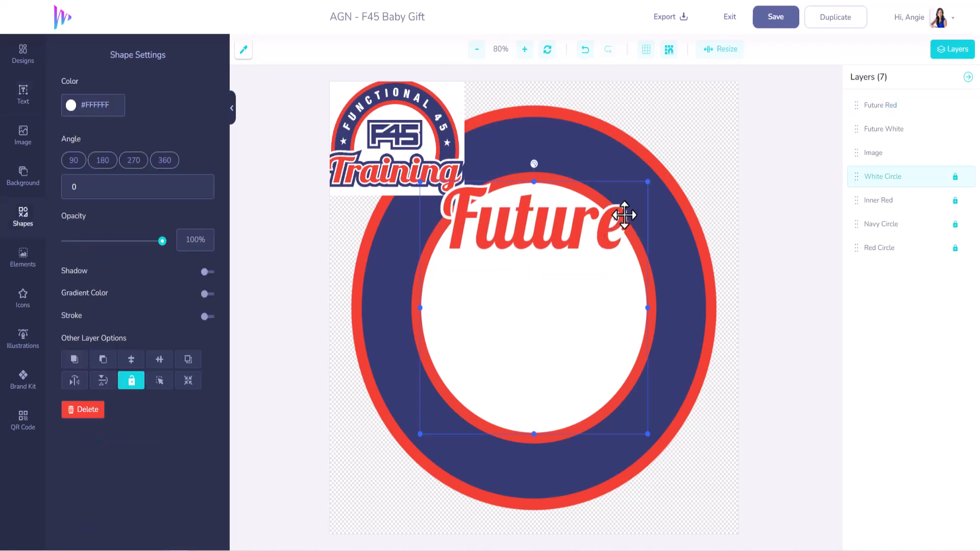
Step: Duplicate the Future Red text and move the copy below the original, inside the white circle
{"action": "left_click", "coordinate": [615, 211]}
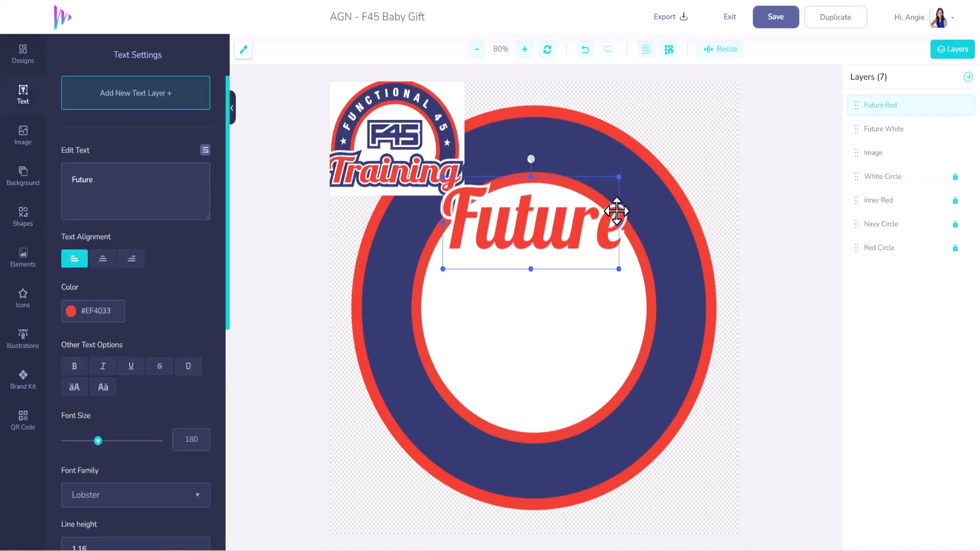
{"action": "right_click", "coordinate": [614, 211]}
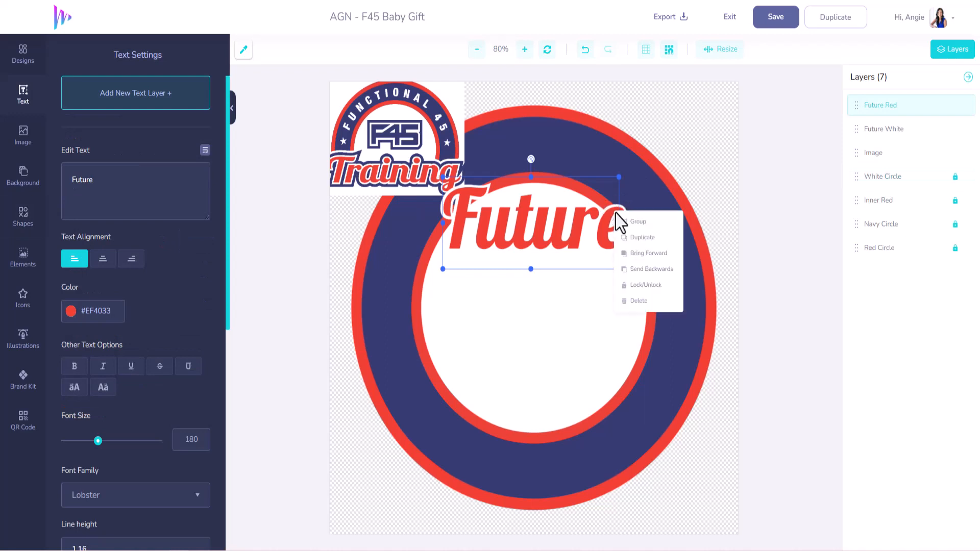
{"action": "left_click", "coordinate": [639, 237]}
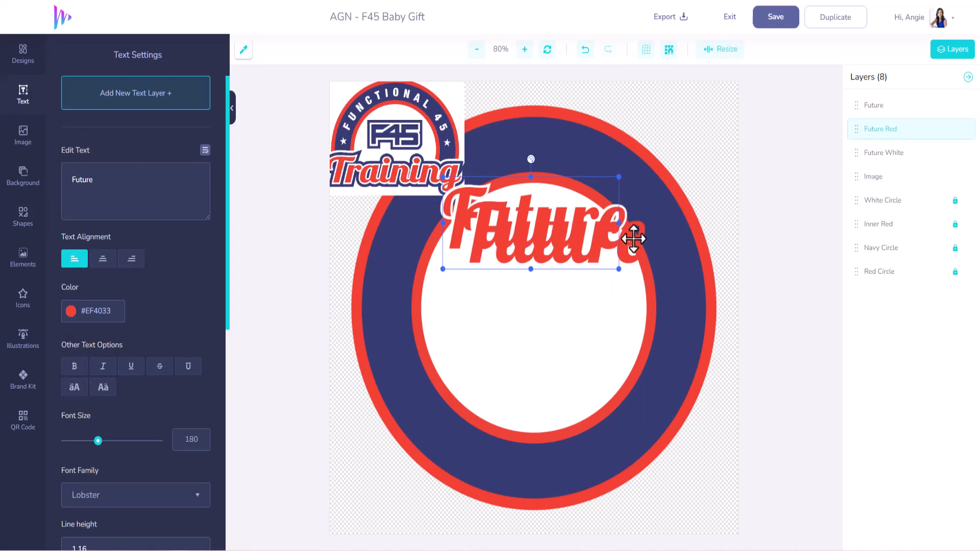
{"action": "left_click_drag", "start_coordinate": [612, 225], "coordinate": [615, 314]}
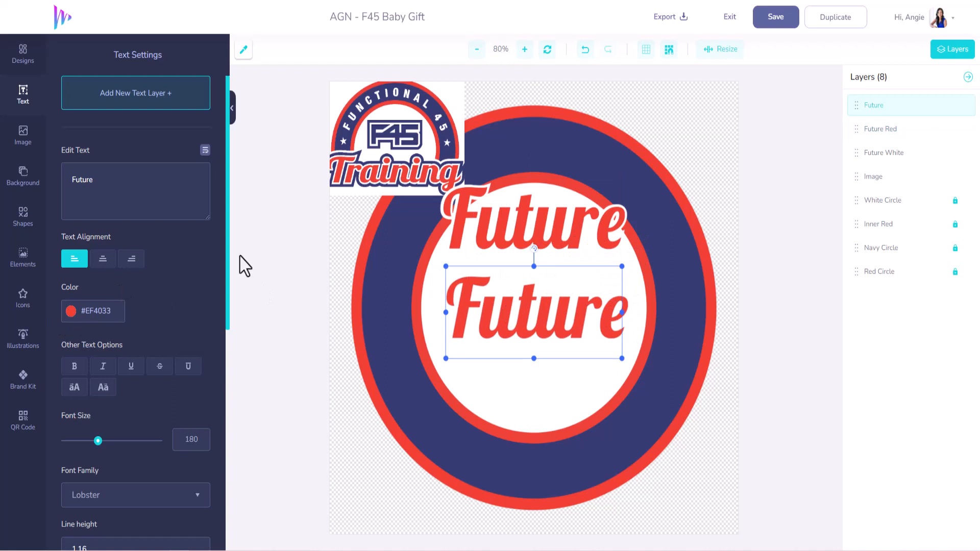
Step: Sample the navy ring's color and apply it, #363B73, to the duplicated Future text
{"action": "left_click", "coordinate": [243, 50]}
{"action": "left_click", "coordinate": [397, 219]}
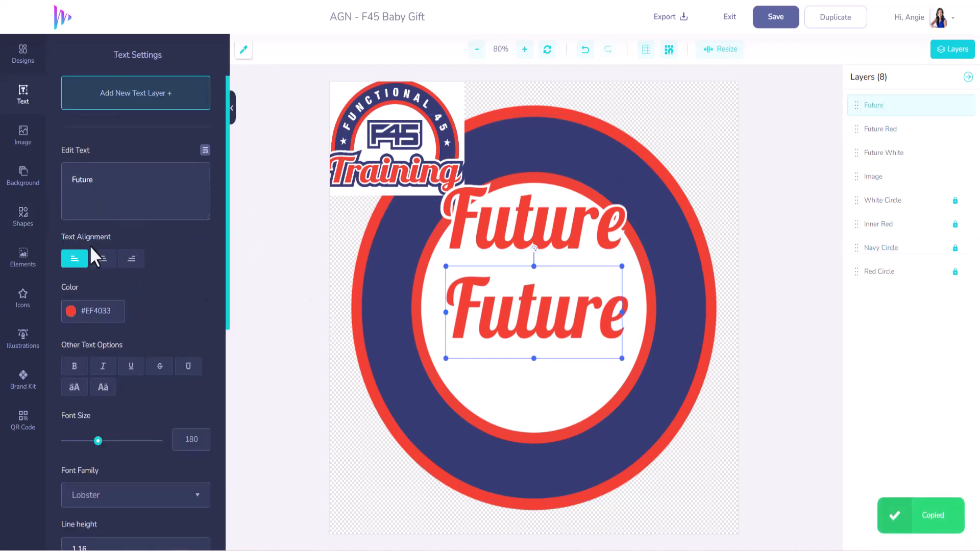
{"action": "left_click", "coordinate": [98, 312]}
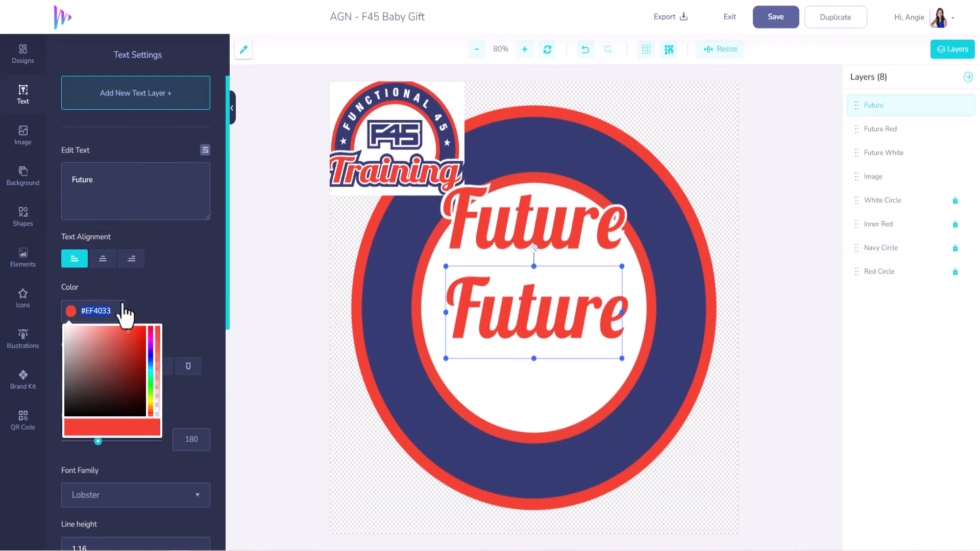
{"action": "key", "text": "ctrl+v"}
{"action": "left_click", "coordinate": [201, 295]}
Step: Add a navy #363B73 stroke with a width of 15.6 to the duplicated Future text
{"action": "scroll", "coordinate": [194, 350], "scroll_direction": "down", "scroll_amount": 1}
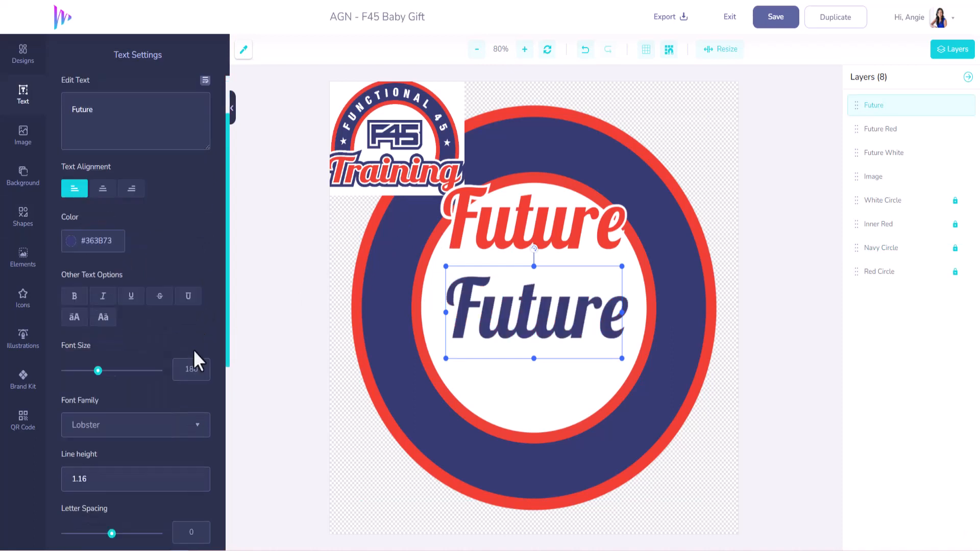
{"action": "scroll", "coordinate": [193, 350], "scroll_direction": "down", "scroll_amount": 5}
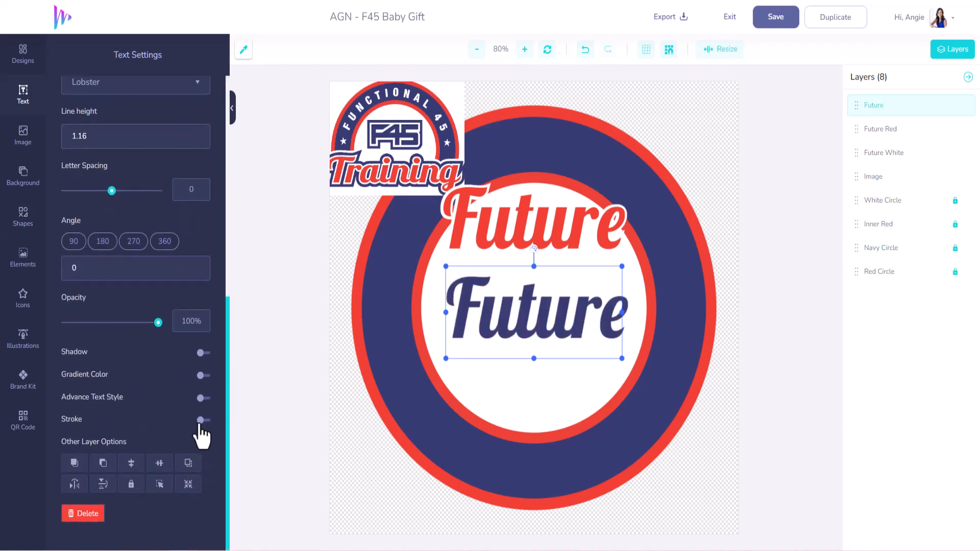
{"action": "left_click", "coordinate": [200, 421]}
{"action": "left_click", "coordinate": [89, 449]}
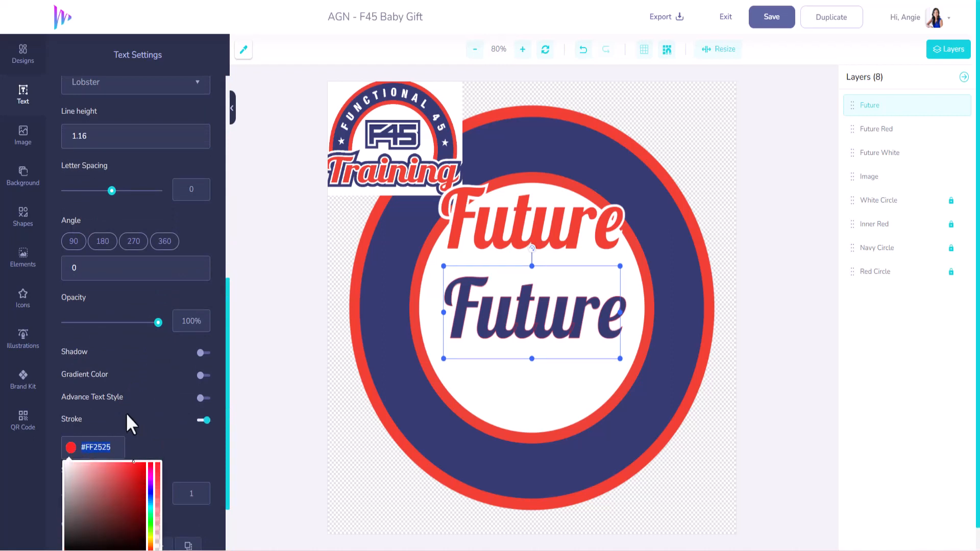
{"action": "key", "text": "ctrl+v"}
{"action": "left_click", "coordinate": [193, 443]}
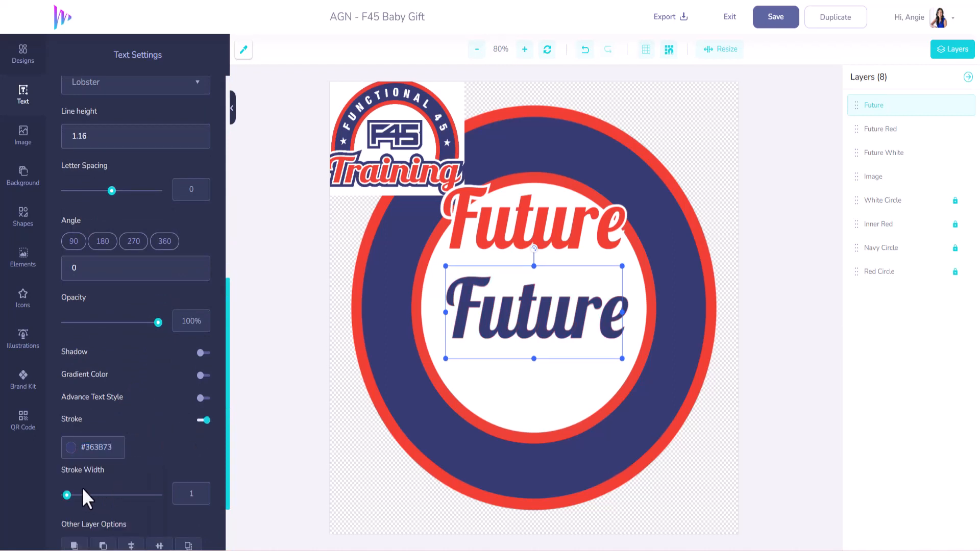
{"action": "left_click_drag", "start_coordinate": [67, 495], "coordinate": [94, 495]}
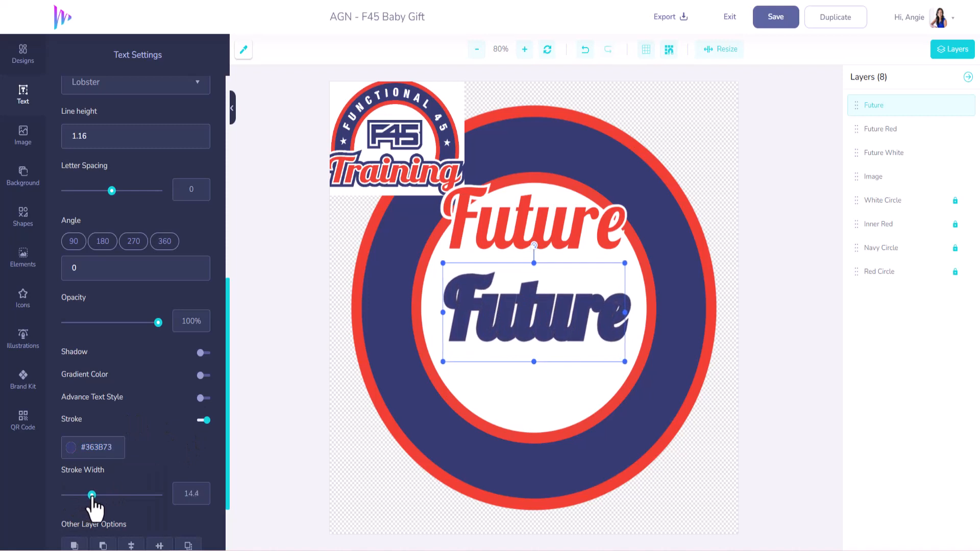
Step: Align the navy Future text behind the red and white lettering, beneath the Future White layer, and widen its stroke to 47.8
{"action": "left_click_drag", "start_coordinate": [535, 323], "coordinate": [537, 241]}
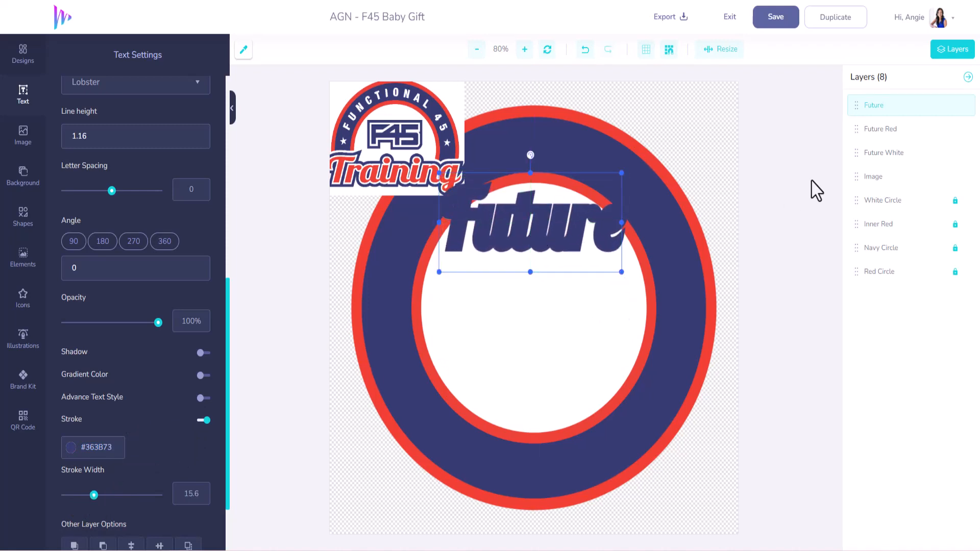
{"action": "left_click_drag", "start_coordinate": [861, 114], "coordinate": [853, 158]}
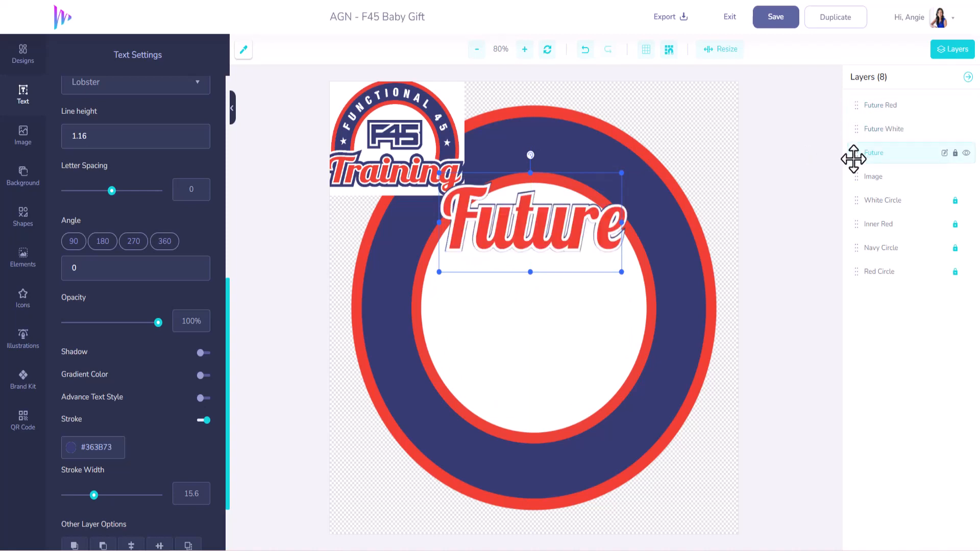
{"action": "left_click_drag", "start_coordinate": [93, 495], "coordinate": [155, 495]}
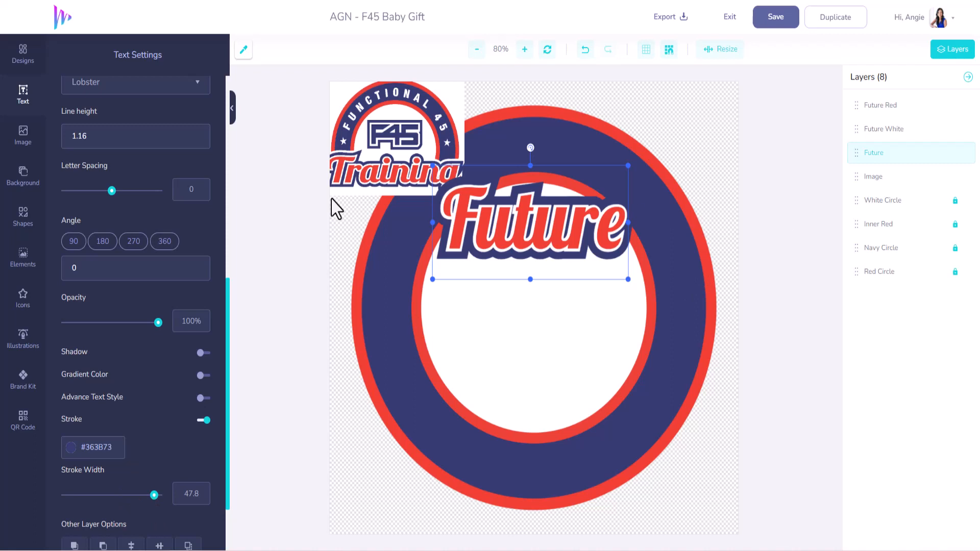
Step: Add a new text layer reading Trainer and place it at the bottom of the white inner circle
{"action": "scroll", "coordinate": [72, 196], "scroll_direction": "up", "scroll_amount": 8}
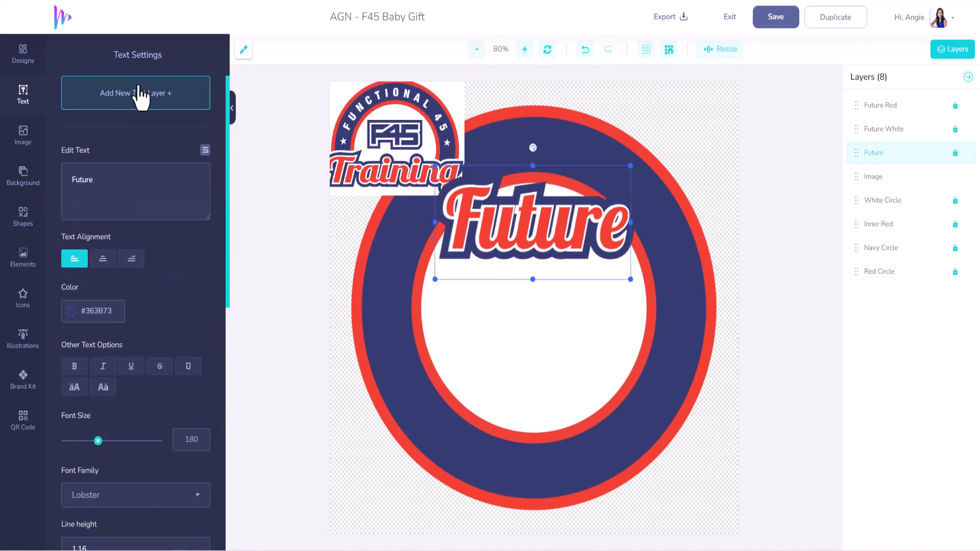
{"action": "left_click", "coordinate": [145, 97]}
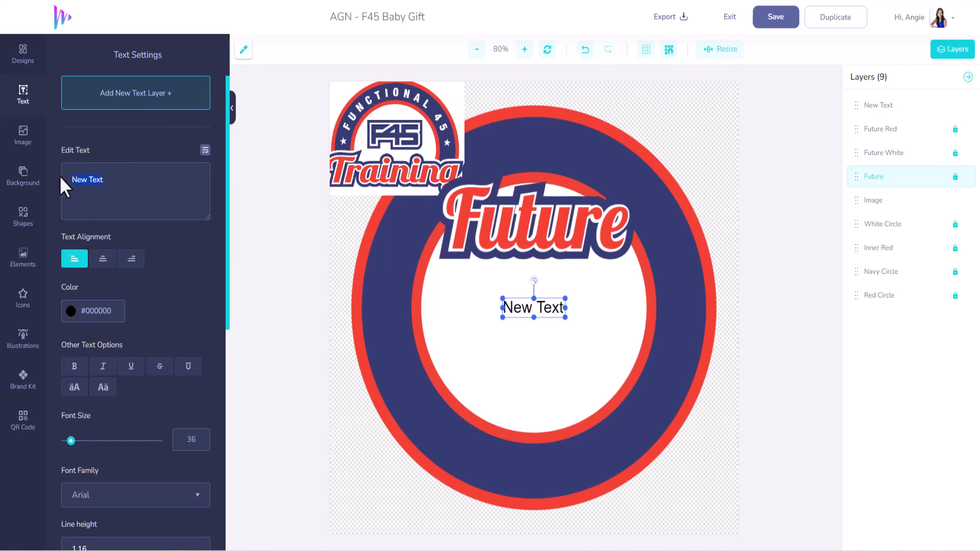
{"action": "type", "text": "Traijner"}
{"action": "key", "text": "BackSpace"}
{"action": "key", "text": "BackSpace"}
{"action": "key", "text": "BackSpace"}
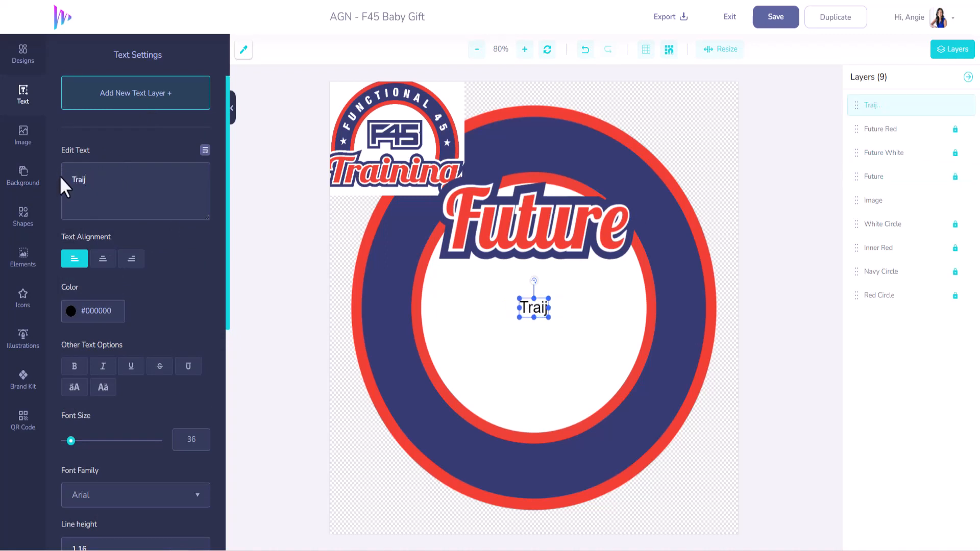
{"action": "key", "text": "BackSpace"}
{"action": "type", "text": "ner"}
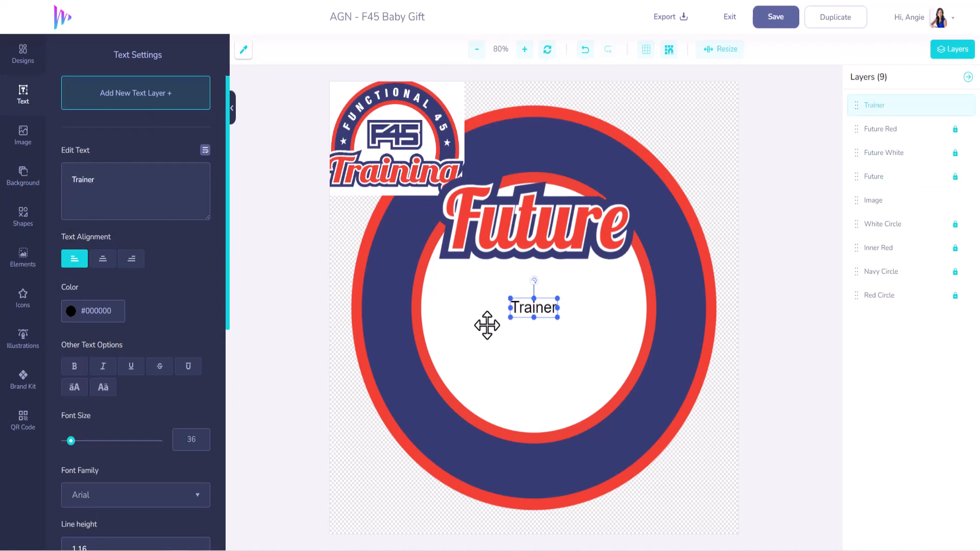
{"action": "left_click_drag", "start_coordinate": [536, 307], "coordinate": [529, 418]}
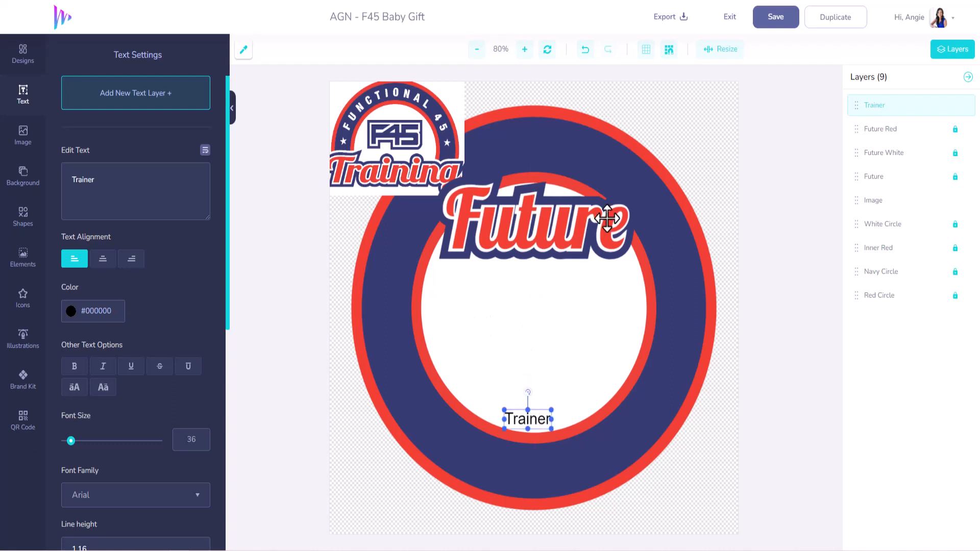
Step: Change the Trainer text's font family to Shrikhand
{"action": "scroll", "coordinate": [169, 408], "scroll_direction": "down", "scroll_amount": 5}
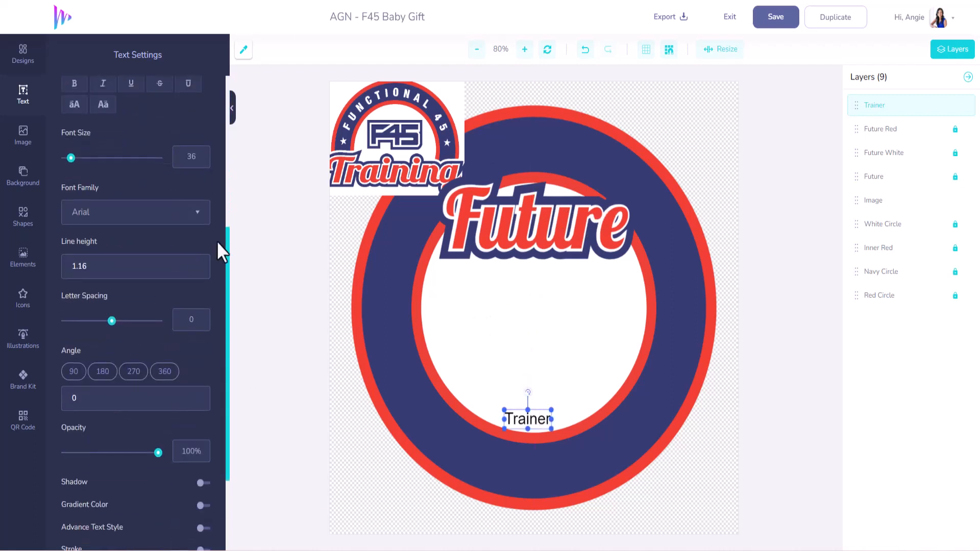
{"action": "left_click", "coordinate": [197, 214]}
{"action": "left_click_drag", "start_coordinate": [206, 267], "coordinate": [201, 397]}
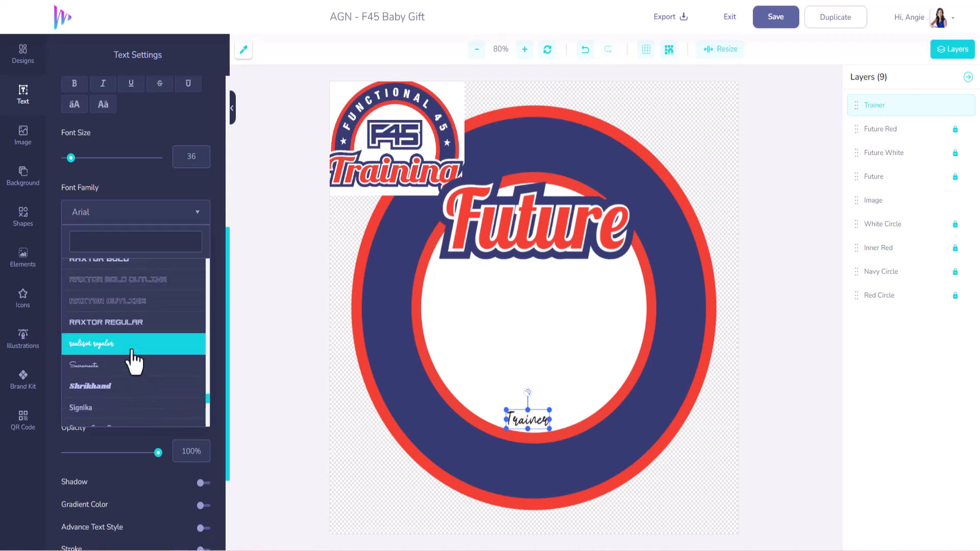
{"action": "left_click", "coordinate": [129, 388]}
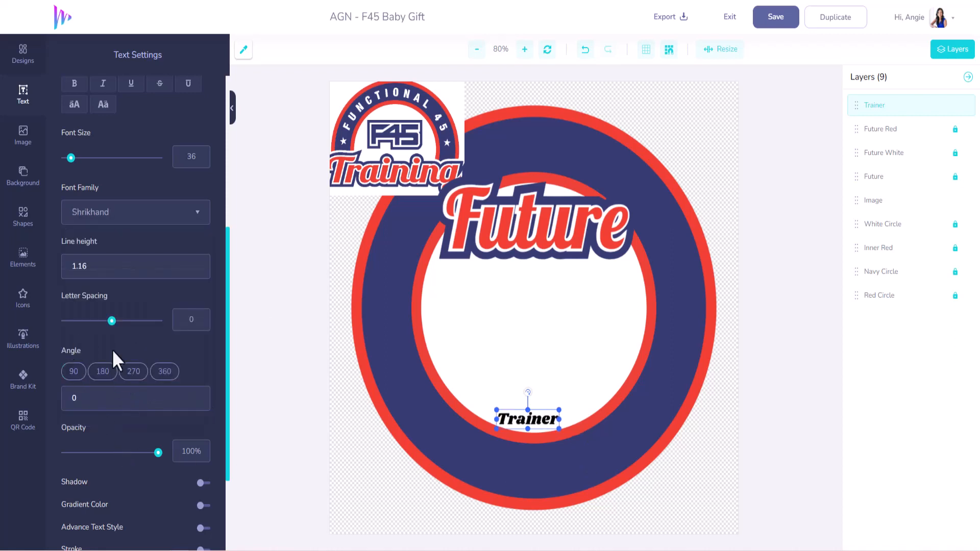
Step: Set the Trainer text to font size 128 with letter spacing 0, and position it across the lower part of the inner circle
{"action": "mouse_move", "coordinate": [112, 320]}
{"action": "left_mouse_down"}
{"action": "mouse_move", "coordinate": [131, 321]}
{"action": "mouse_move", "coordinate": [116, 321]}
{"action": "left_mouse_up"}
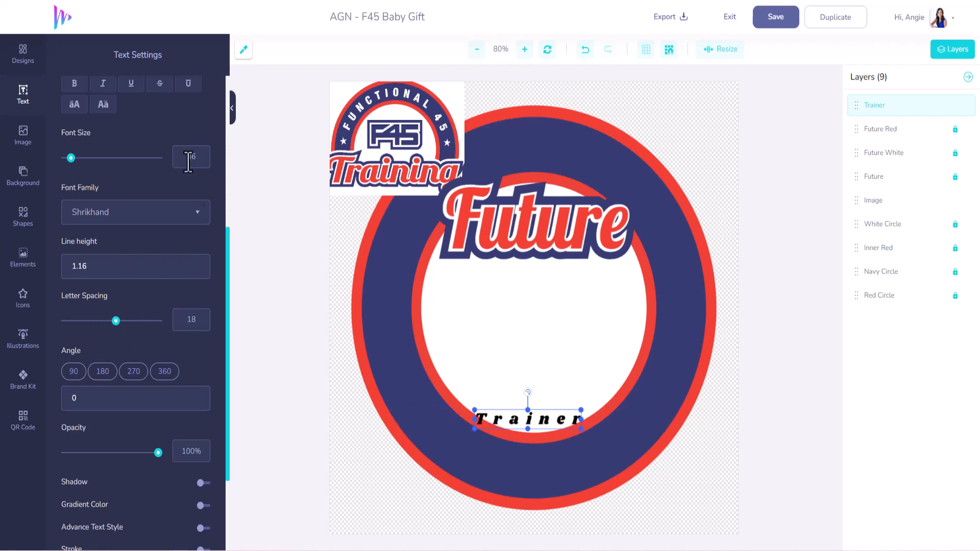
{"action": "mouse_move", "coordinate": [72, 157]}
{"action": "left_mouse_down"}
{"action": "mouse_move", "coordinate": [97, 158]}
{"action": "mouse_move", "coordinate": [88, 159]}
{"action": "left_mouse_up"}
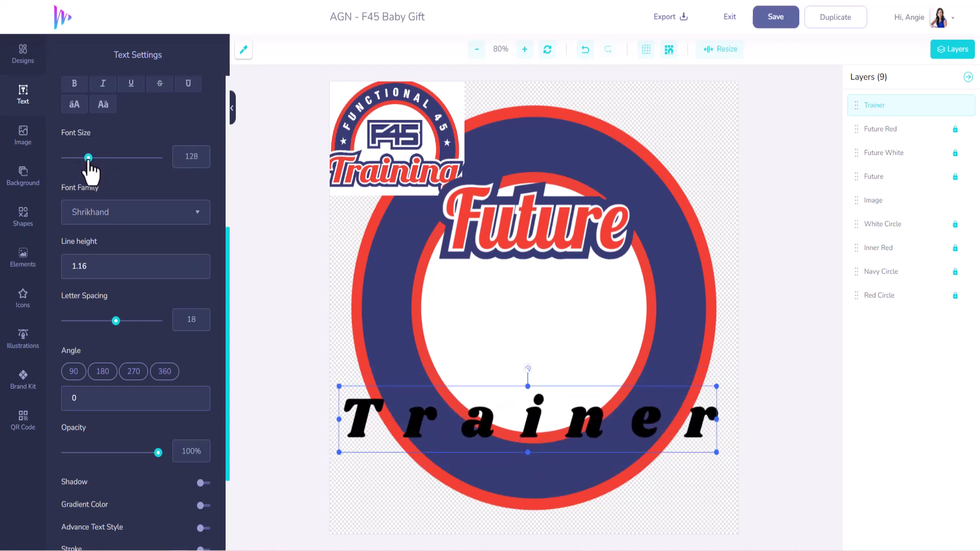
{"action": "left_click_drag", "start_coordinate": [114, 322], "coordinate": [112, 321]}
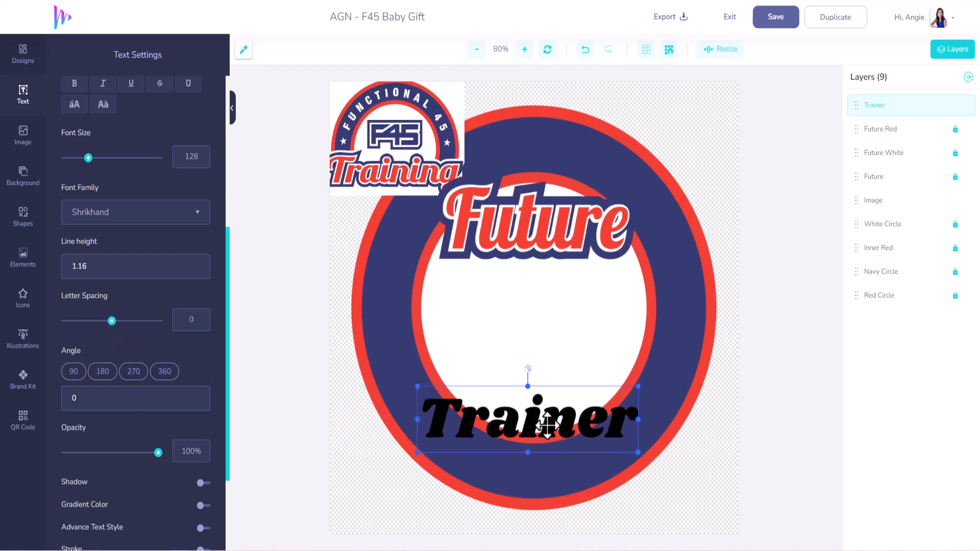
{"action": "left_click_drag", "start_coordinate": [547, 432], "coordinate": [556, 412]}
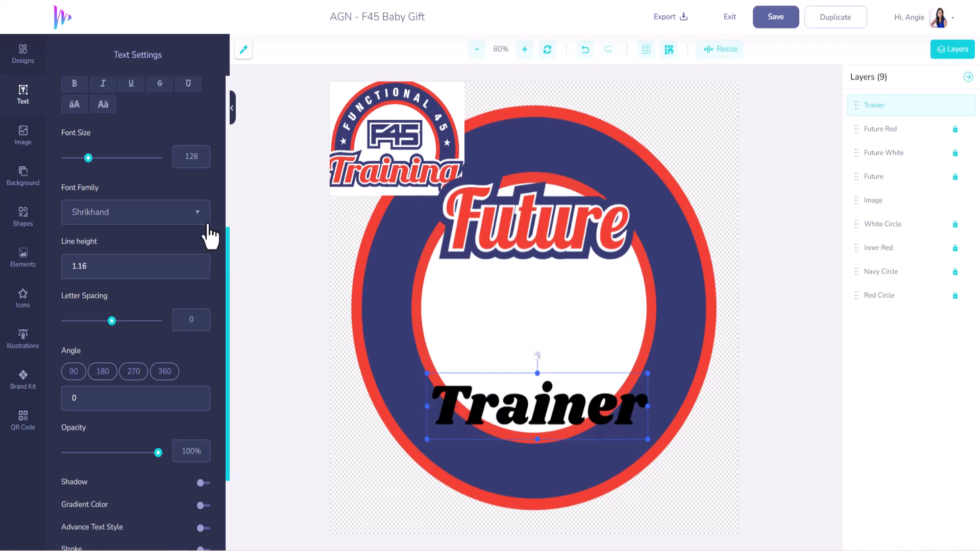
Step: Set the Trainer text's colour to #EF4033
{"action": "scroll", "coordinate": [129, 322], "scroll_direction": "up", "scroll_amount": 5}
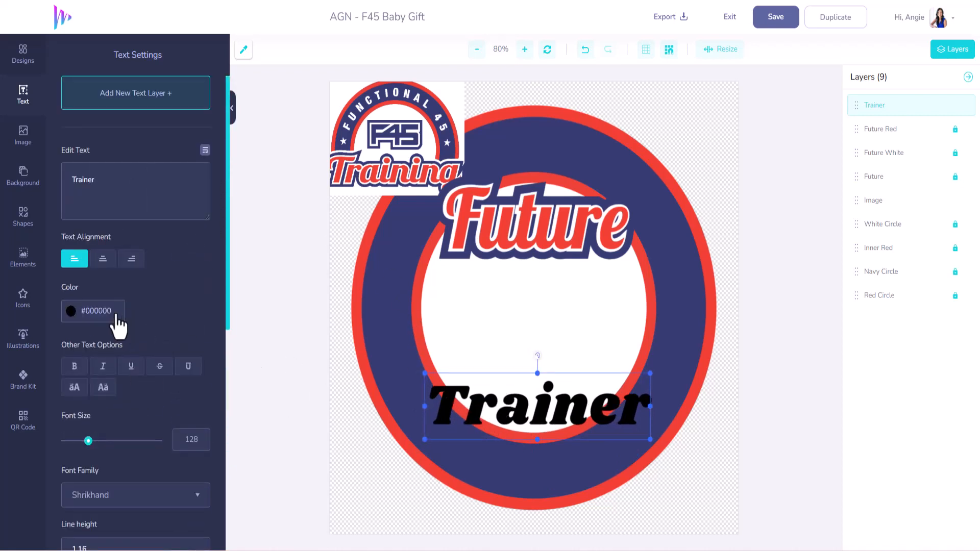
{"action": "left_click", "coordinate": [96, 312]}
{"action": "type", "text": "#EF4033"}
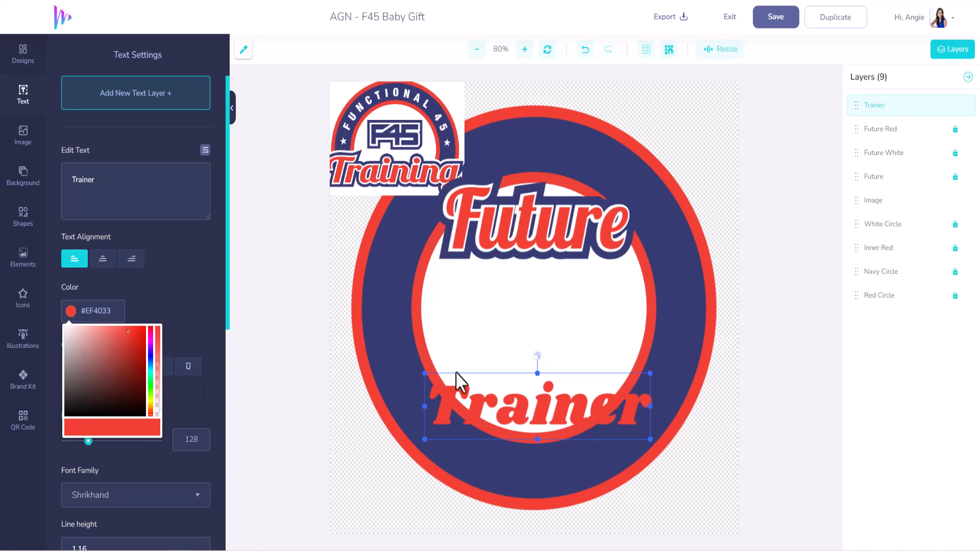
Step: Move the Trainer text up slightly, paste two copies of it, and place one copy over the original
{"action": "left_click_drag", "start_coordinate": [453, 383], "coordinate": [450, 354]}
{"action": "key", "text": "ctrl+v"}
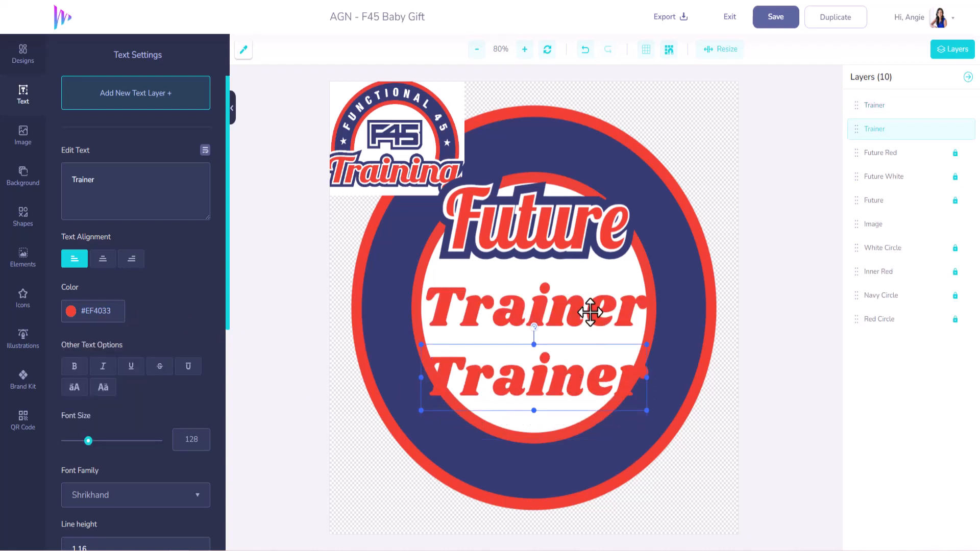
{"action": "key", "text": "ctrl+v"}
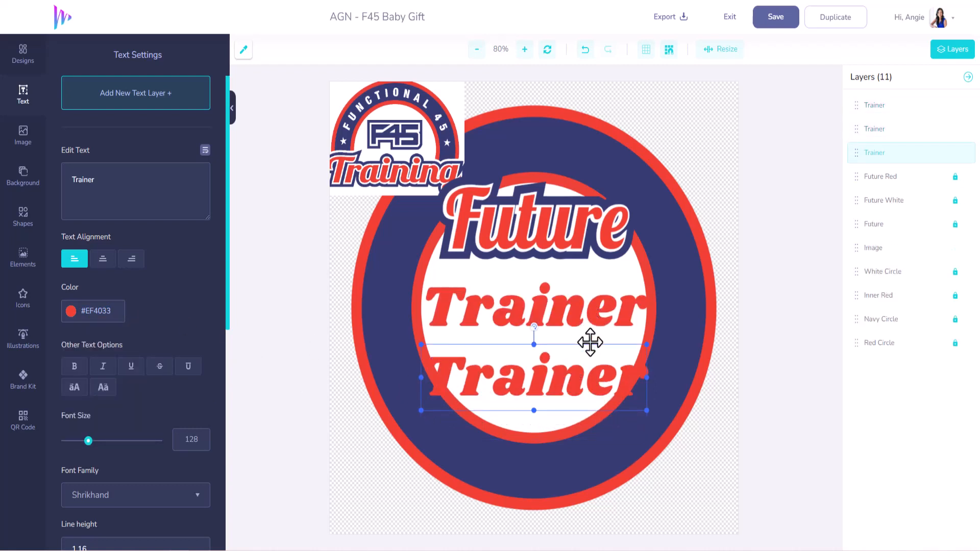
{"action": "left_click_drag", "start_coordinate": [586, 324], "coordinate": [585, 386]}
Step: Set the overlaid Trainer copy's colour to #FFFFFF and nudge it down to line up with the red text behind it
{"action": "left_click", "coordinate": [94, 312]}
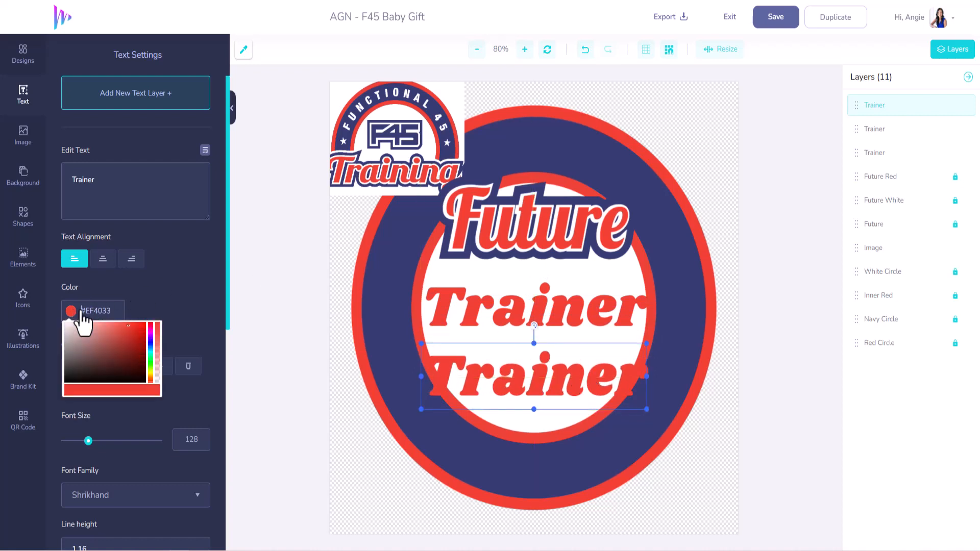
{"action": "left_click_drag", "start_coordinate": [98, 345], "coordinate": [53, 324]}
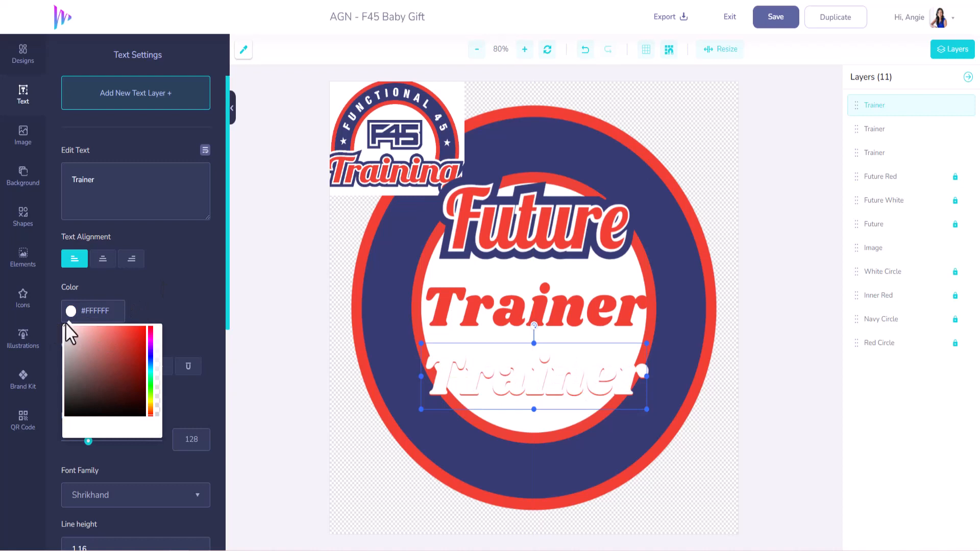
{"action": "left_click", "coordinate": [213, 351]}
{"action": "scroll", "coordinate": [194, 404], "scroll_direction": "down", "scroll_amount": 5}
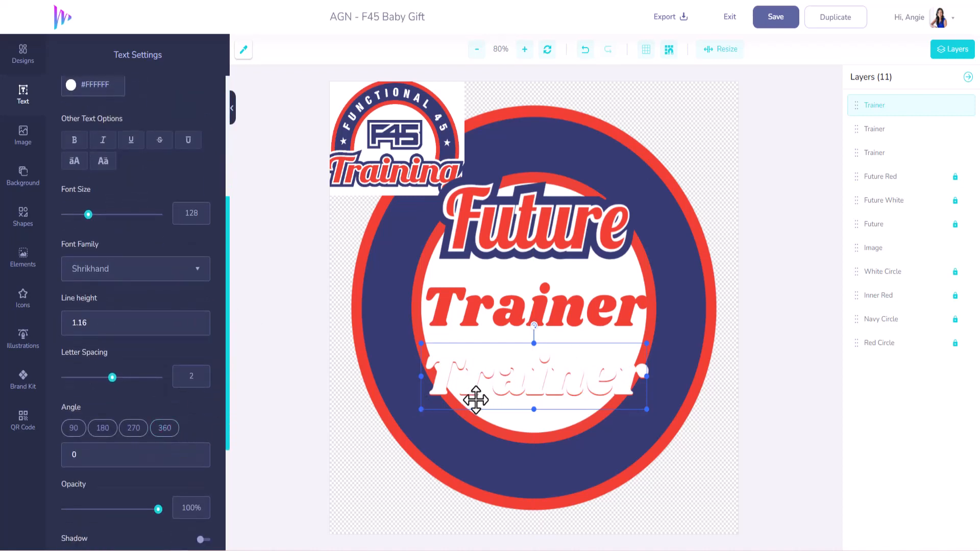
{"action": "key", "text": "Down"}
{"action": "key", "text": "Down"}
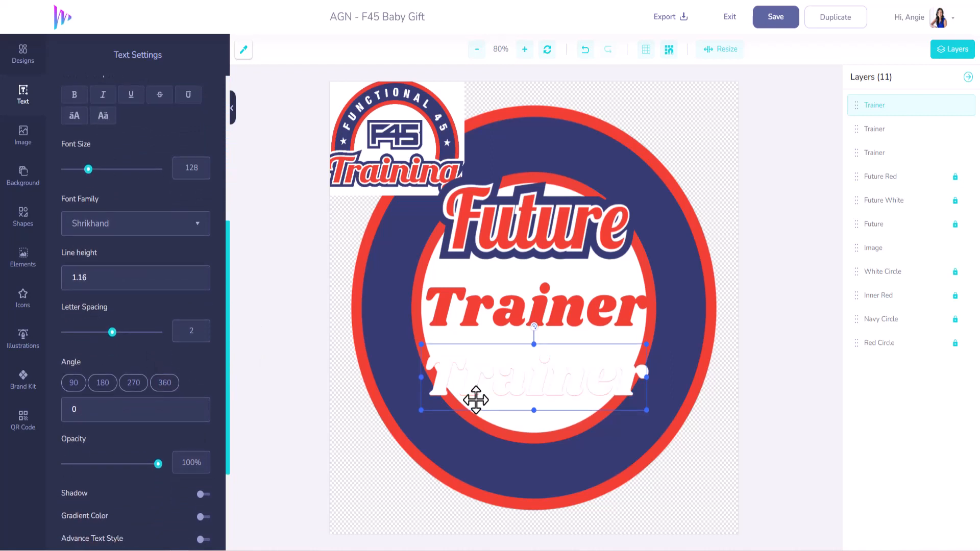
Step: Give the white Trainer text a #FFFFFF stroke with a width of 5.2
{"action": "scroll", "coordinate": [131, 453], "scroll_direction": "down", "scroll_amount": 3}
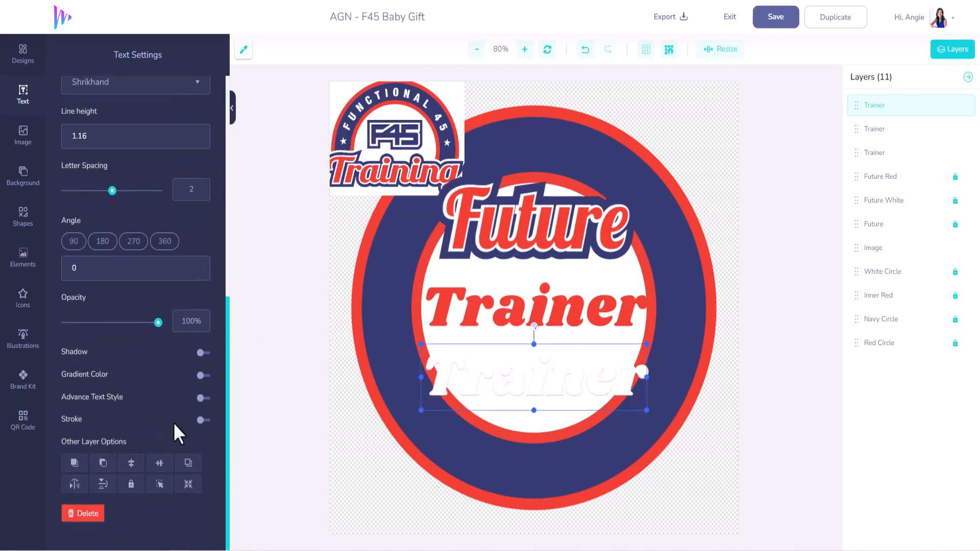
{"action": "left_click", "coordinate": [201, 420]}
{"action": "left_click", "coordinate": [97, 452]}
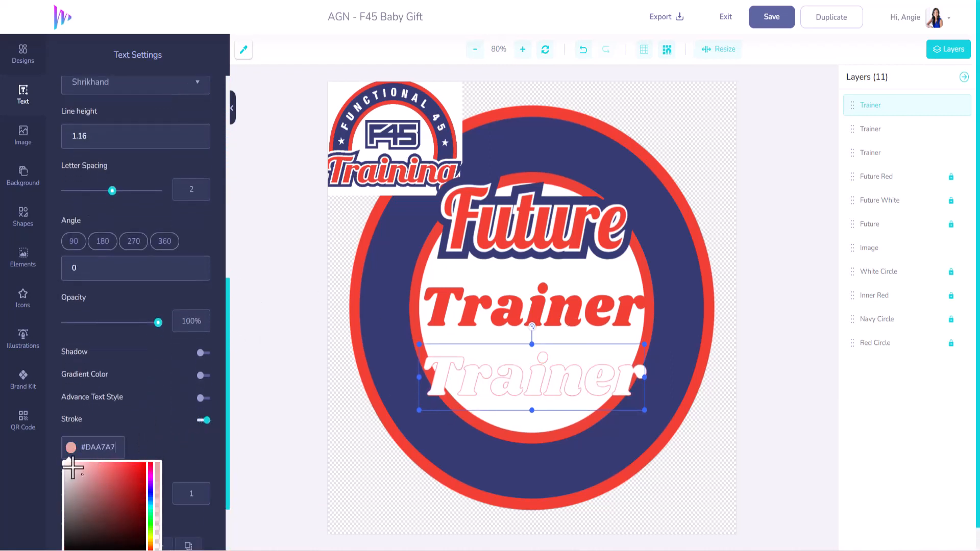
{"action": "left_click", "coordinate": [221, 470]}
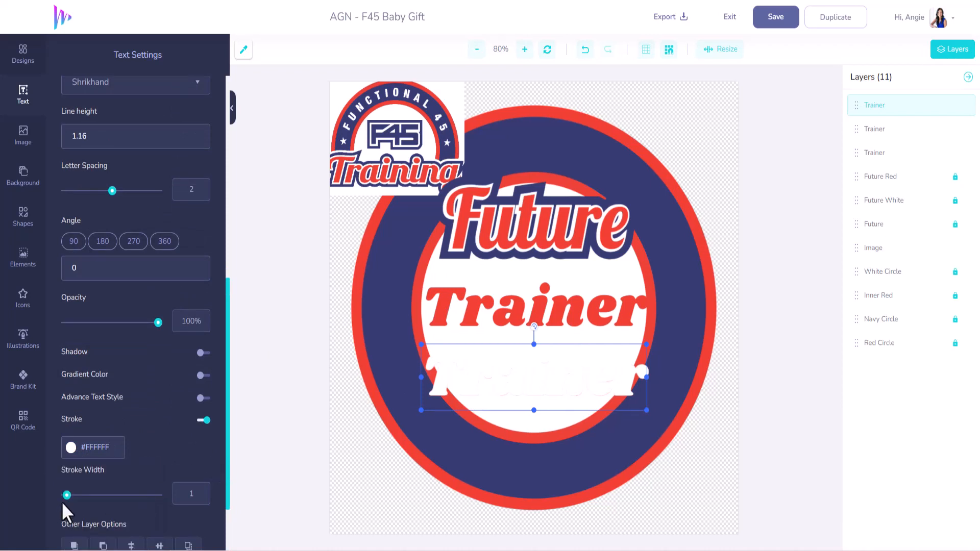
{"action": "left_click_drag", "start_coordinate": [67, 496], "coordinate": [75, 496]}
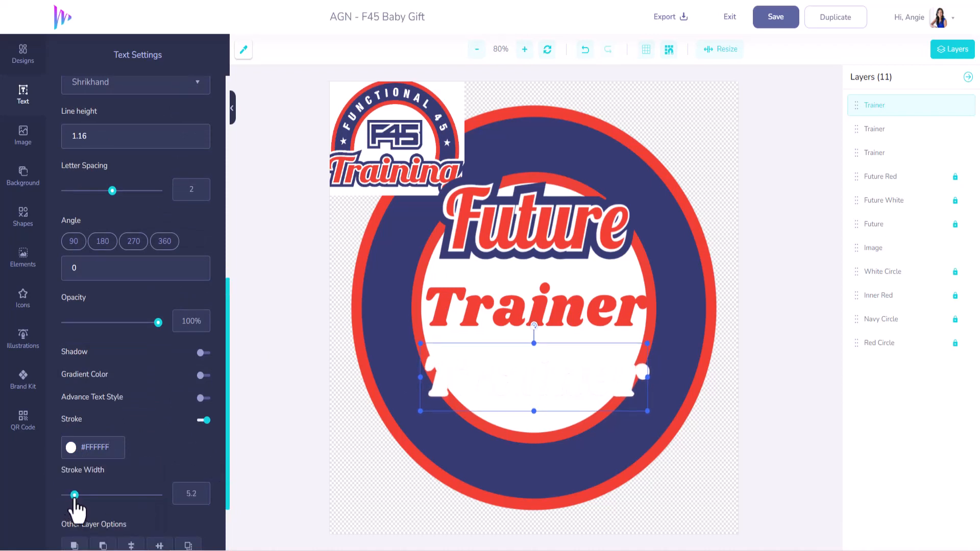
Step: Identify the white Trainer text's layer by toggling its visibility, and rename it Trainer White
{"action": "left_click", "coordinate": [510, 302]}
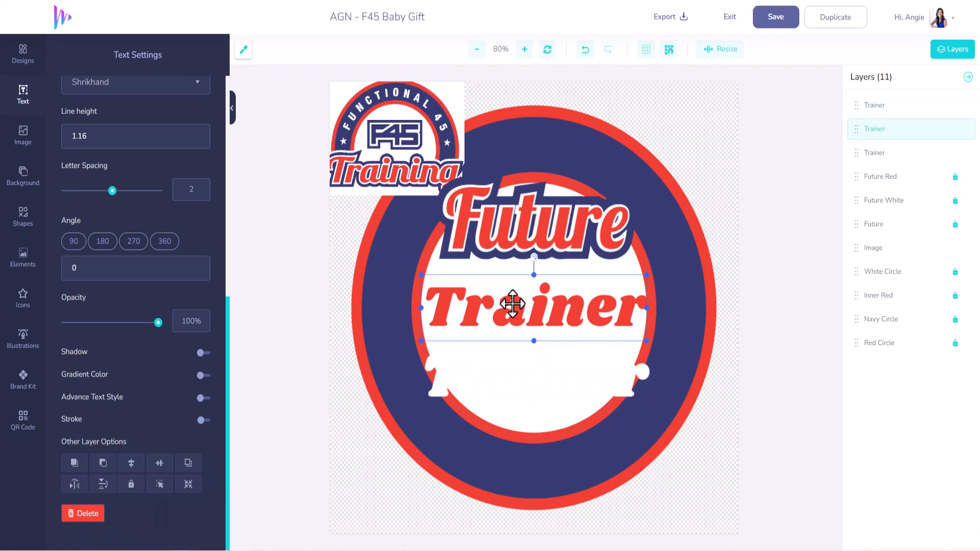
{"action": "left_click", "coordinate": [515, 382]}
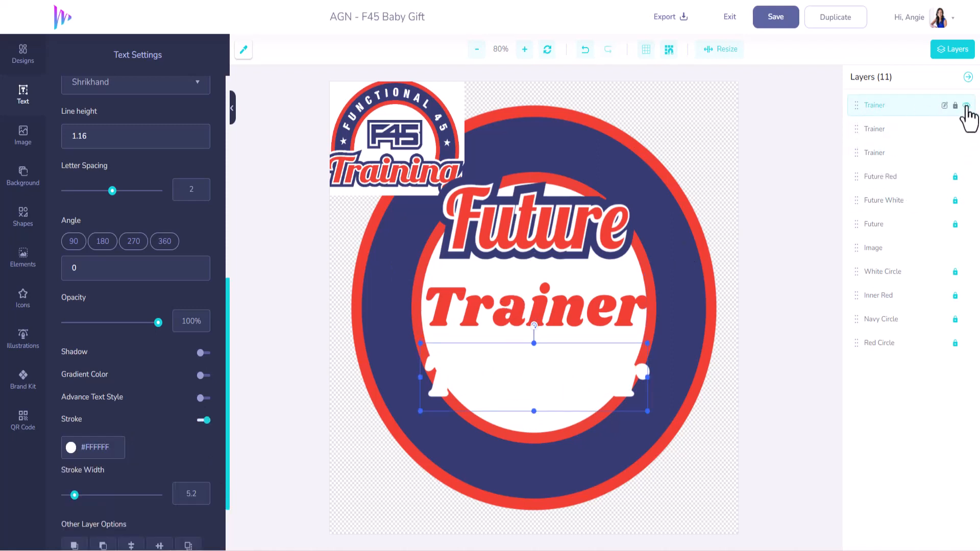
{"action": "left_click", "coordinate": [965, 106]}
{"action": "left_click", "coordinate": [965, 105]}
{"action": "left_click", "coordinate": [944, 105]}
{"action": "type", "text": "White"}
{"action": "key", "text": "Return"}
Step: Identify the layer of the red Trainer copy in the circle's middle by toggling its visibility, and rename it Trainer Red
{"action": "left_click", "coordinate": [950, 134]}
{"action": "left_click", "coordinate": [966, 131]}
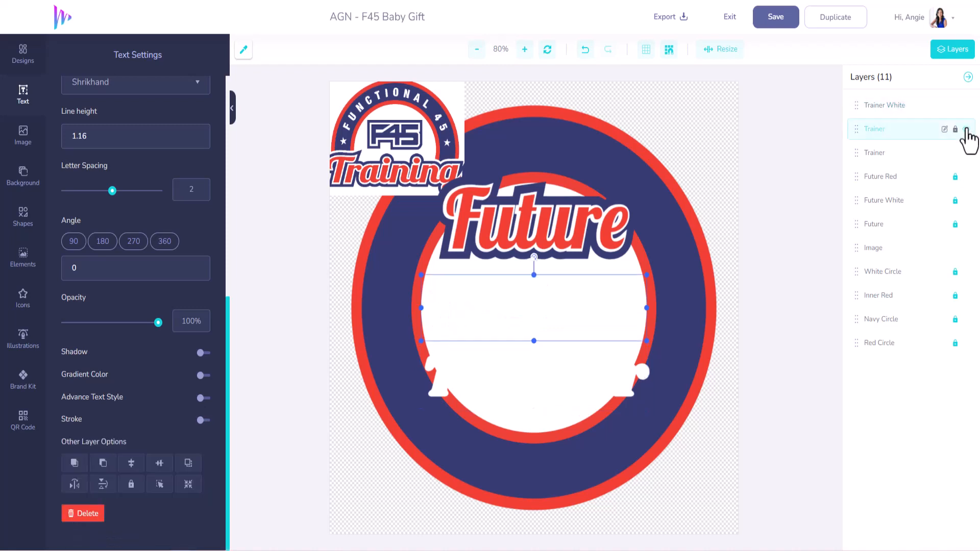
{"action": "left_click", "coordinate": [966, 131]}
{"action": "left_click", "coordinate": [944, 129]}
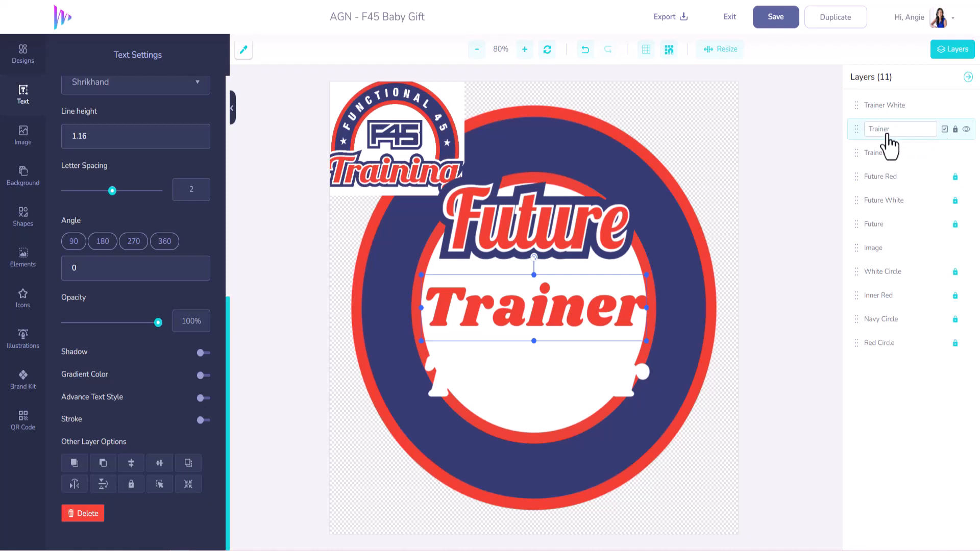
{"action": "double_click", "coordinate": [902, 129]}
{"action": "type", "text": "Red"}
{"action": "key", "text": "Return"}
Step: Place Trainer Red over Trainer White, above it in the layer order, and widen Trainer White's stroke to 14.2
{"action": "left_click_drag", "start_coordinate": [587, 318], "coordinate": [586, 387]}
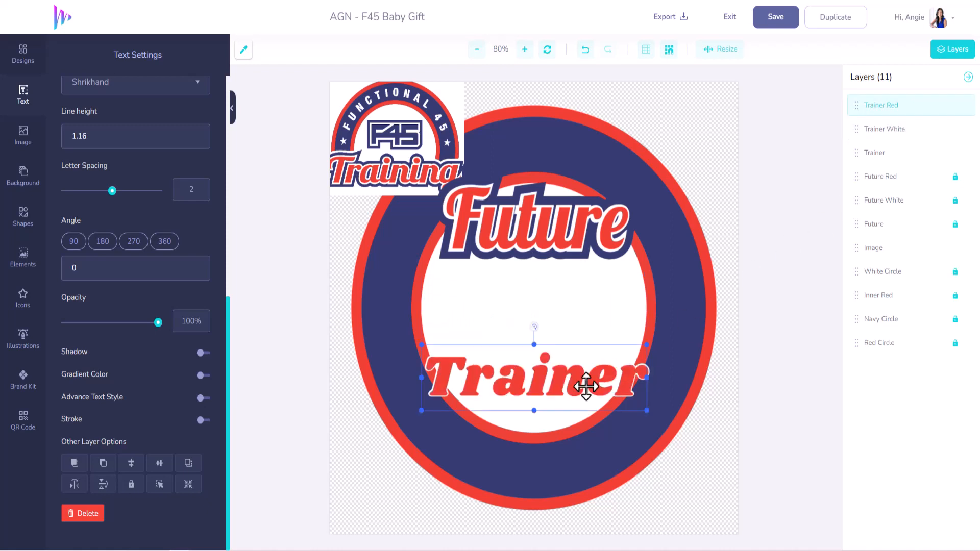
{"action": "left_click", "coordinate": [901, 133]}
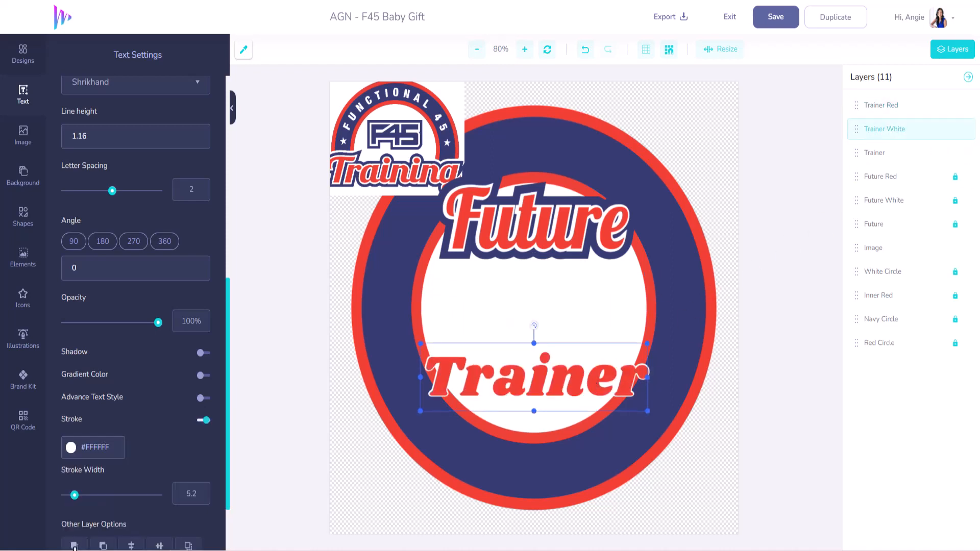
{"action": "left_click_drag", "start_coordinate": [75, 495], "coordinate": [91, 495]}
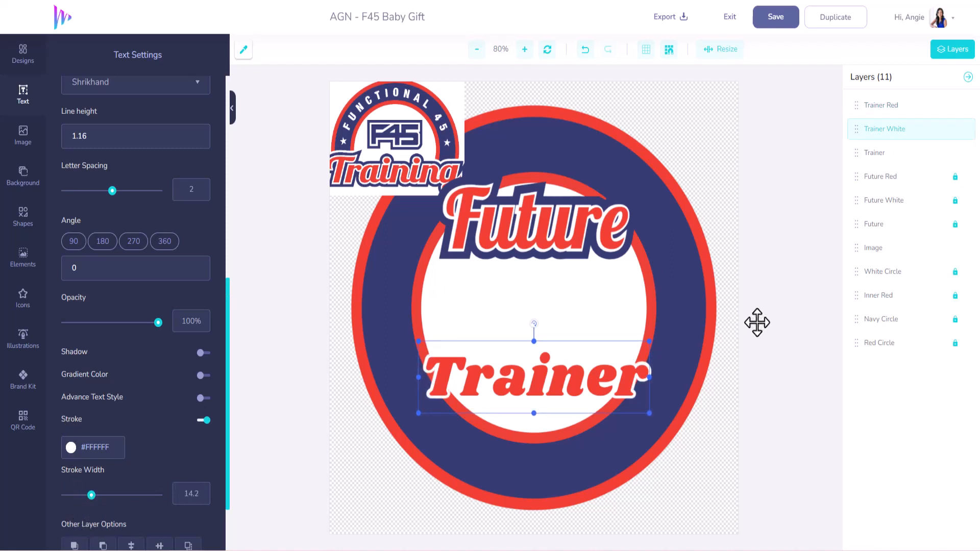
Step: Rename the remaining Trainer layer as Trainer Blue
{"action": "left_click", "coordinate": [937, 155]}
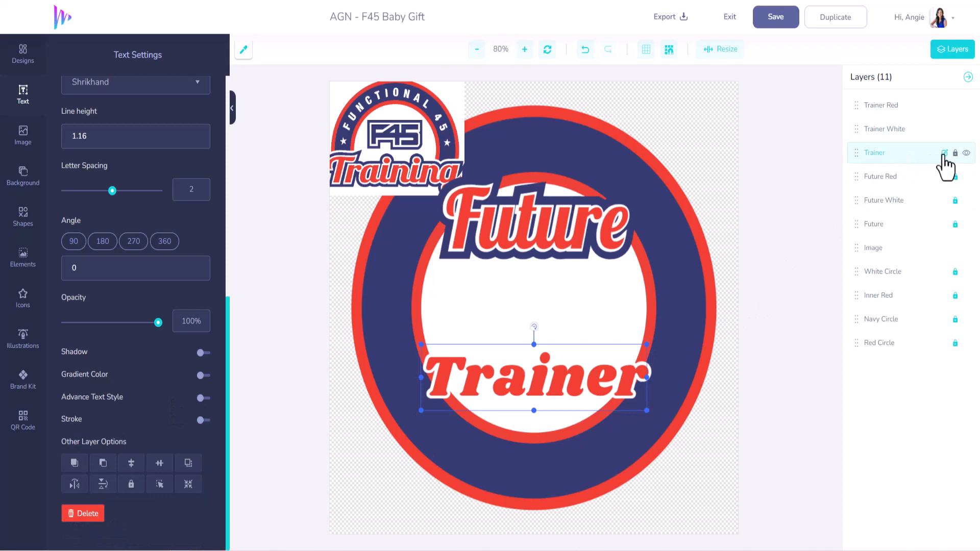
{"action": "double_click", "coordinate": [908, 154]}
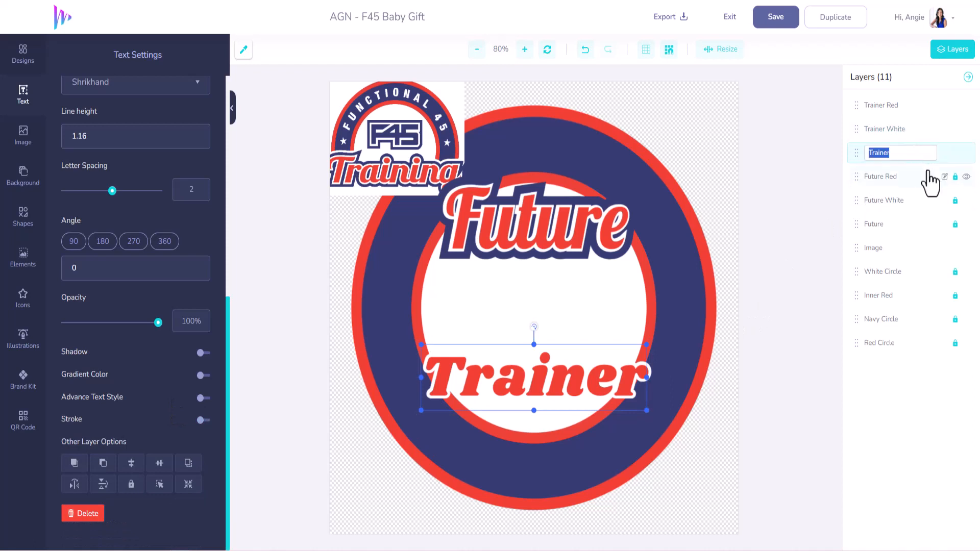
{"action": "key", "text": "Return"}
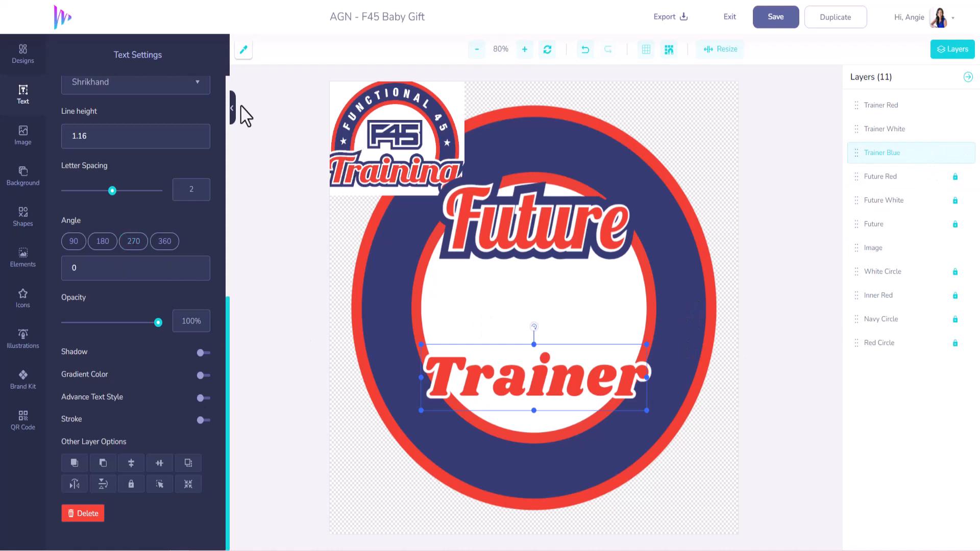
Step: Sample the navy circle's colour #363B73 and apply it as the Trainer Blue text's fill
{"action": "left_click", "coordinate": [244, 51]}
{"action": "left_click", "coordinate": [510, 129]}
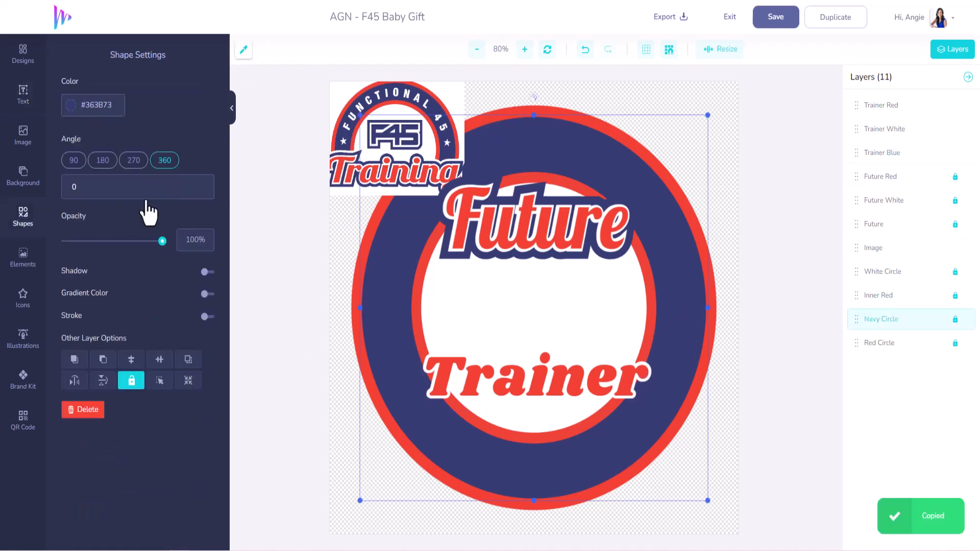
{"action": "left_click", "coordinate": [109, 109]}
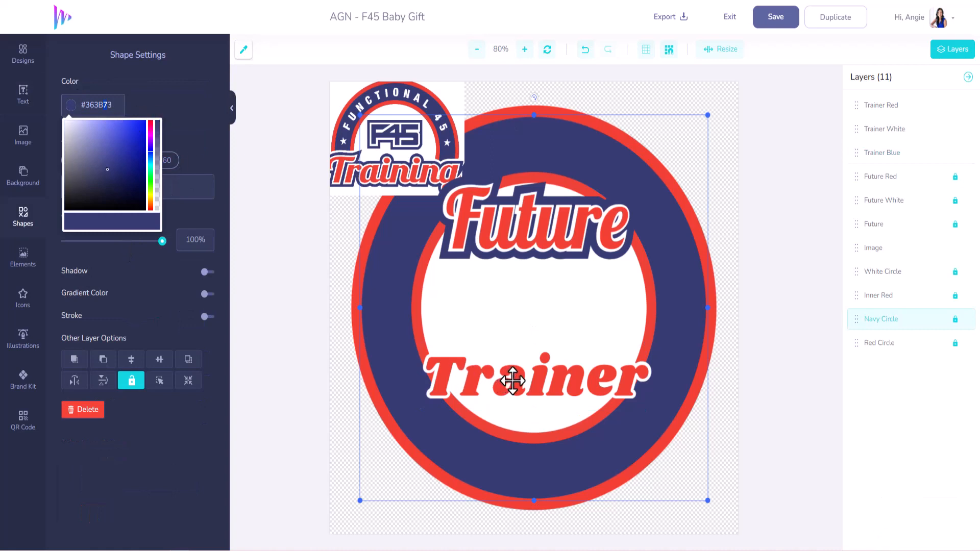
{"action": "left_click", "coordinate": [882, 153]}
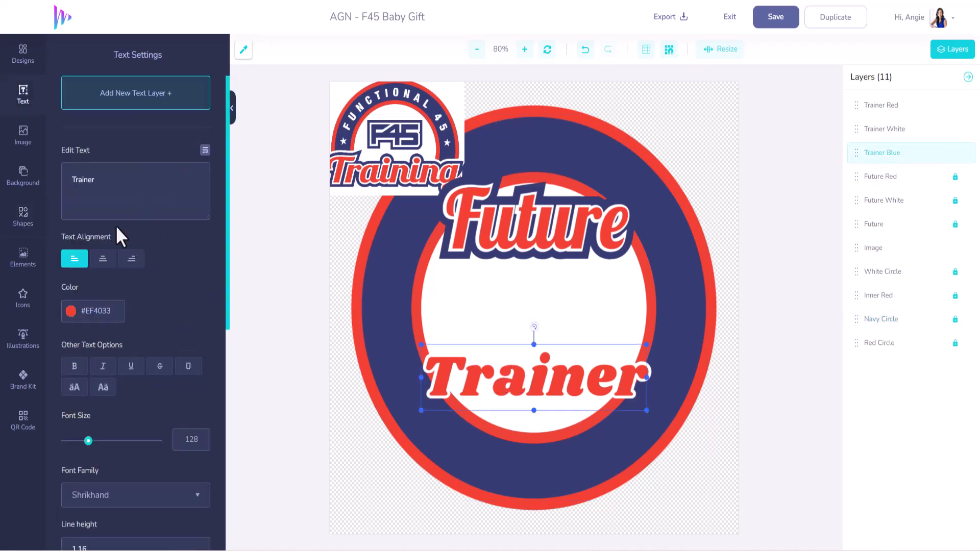
{"action": "left_click", "coordinate": [71, 316]}
{"action": "left_click_drag", "start_coordinate": [110, 343], "coordinate": [50, 329]}
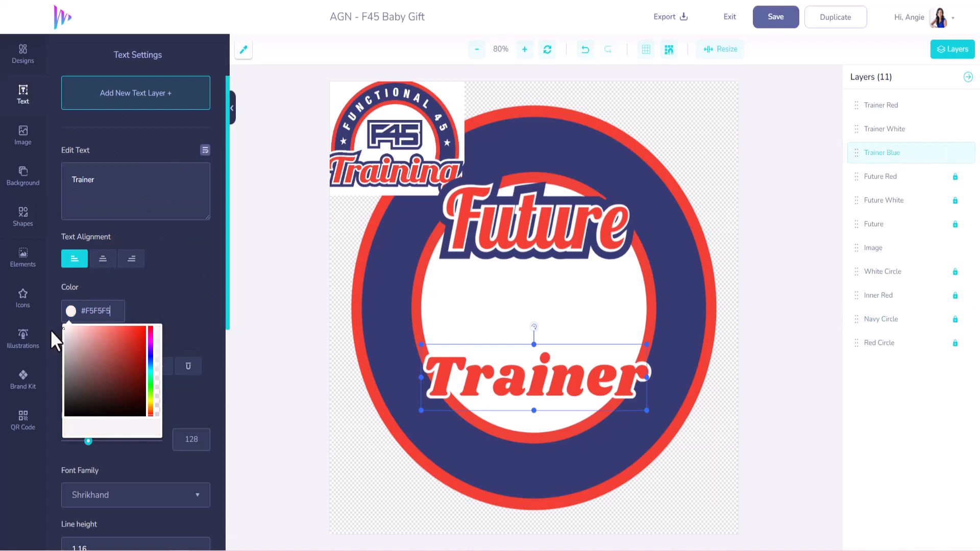
{"action": "left_click_drag", "start_coordinate": [110, 311], "coordinate": [72, 313]}
{"action": "key", "text": "ctrl+v"}
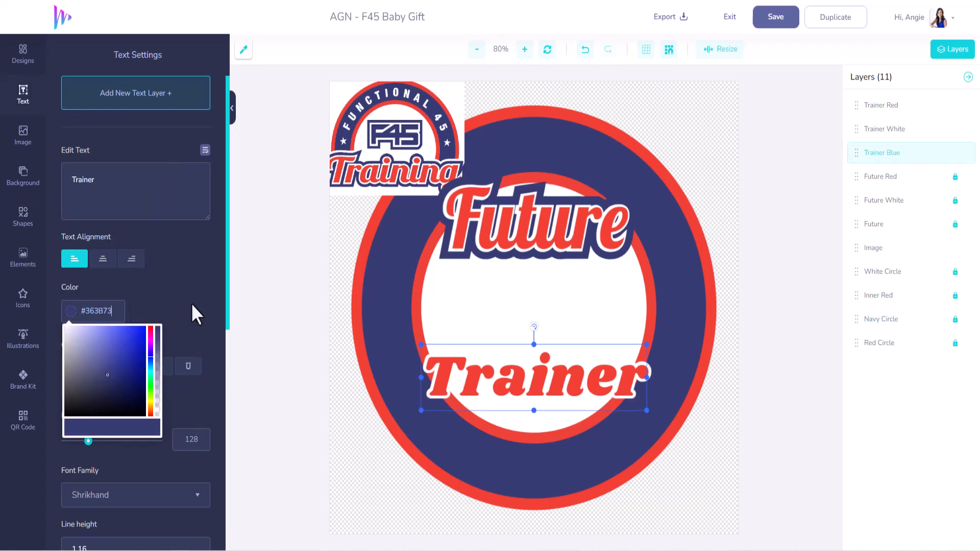
{"action": "left_click", "coordinate": [195, 304]}
Step: Add a #363B73 stroke with a width of 45.4 to Trainer Blue, and lock all three Trainer layers
{"action": "scroll", "coordinate": [140, 400], "scroll_direction": "down", "scroll_amount": 8}
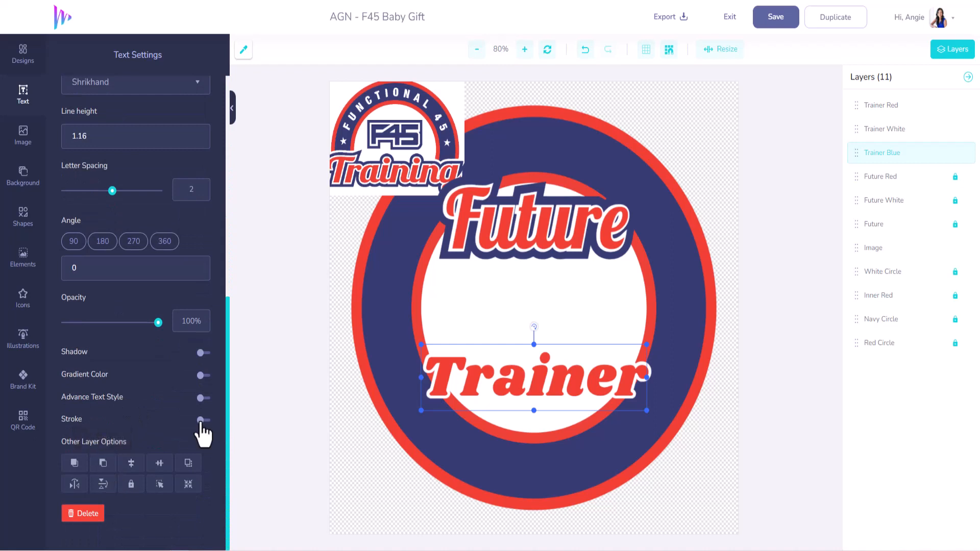
{"action": "left_click", "coordinate": [202, 420]}
{"action": "left_click_drag", "start_coordinate": [112, 452], "coordinate": [73, 452]}
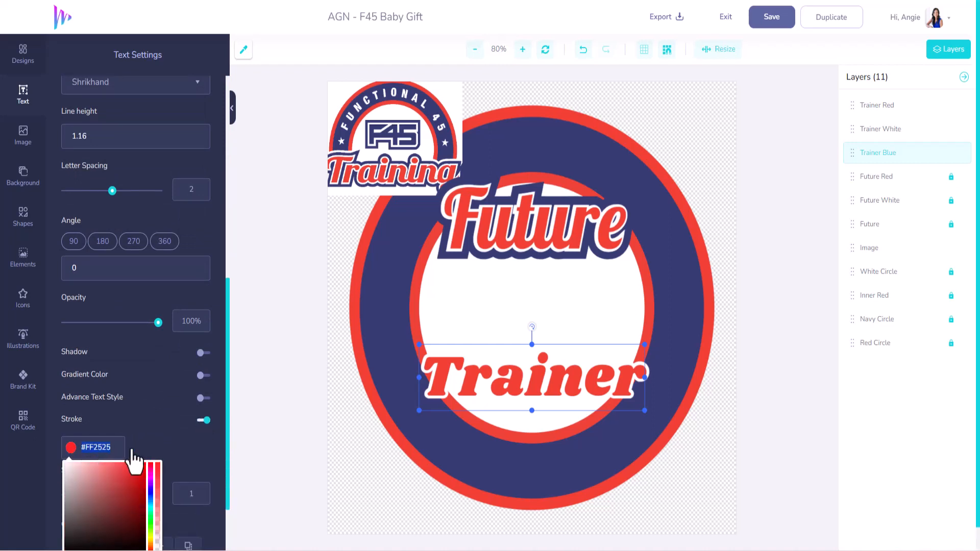
{"action": "key", "text": "ctrl+v"}
{"action": "left_click", "coordinate": [195, 452]}
{"action": "left_click_drag", "start_coordinate": [69, 494], "coordinate": [149, 495]}
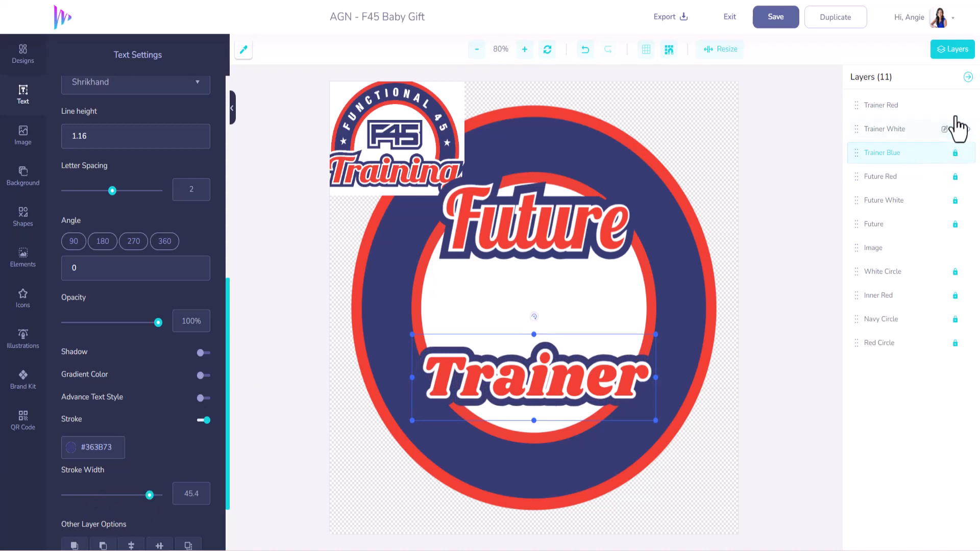
{"action": "left_click", "coordinate": [952, 127]}
{"action": "left_click", "coordinate": [953, 105]}
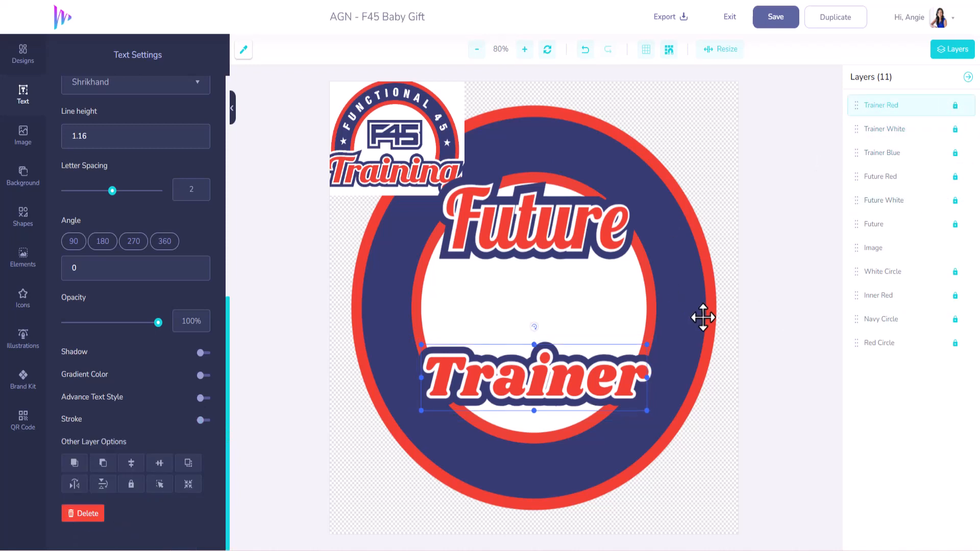
Step: Bring the F45 Training logo image to the top of the layer order, then enlarge and position it over the inner circle
{"action": "left_click", "coordinate": [23, 136]}
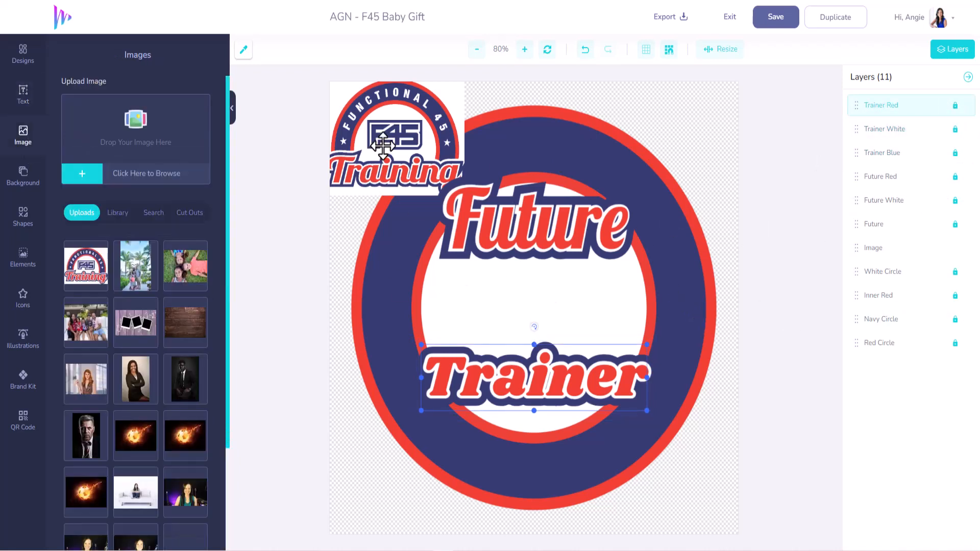
{"action": "left_click_drag", "start_coordinate": [384, 146], "coordinate": [410, 158]}
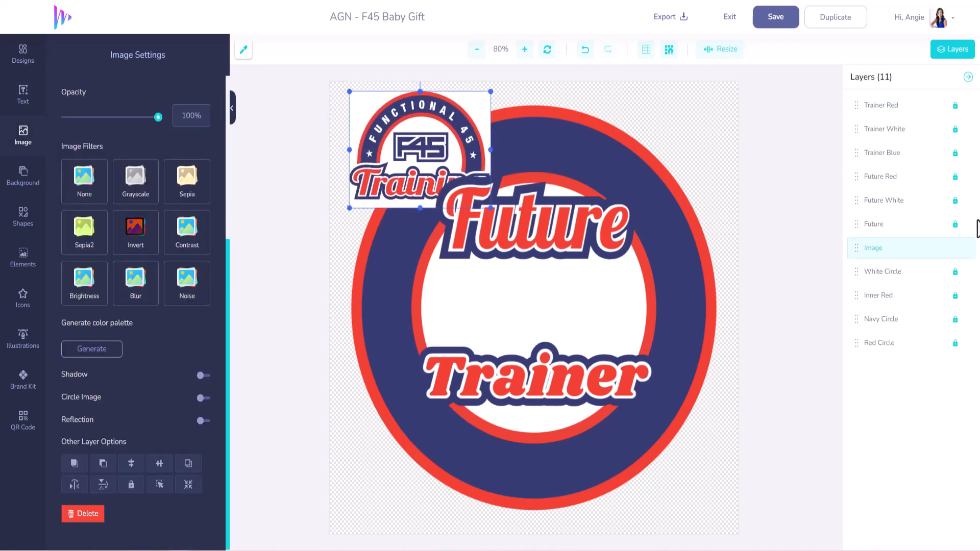
{"action": "left_click_drag", "start_coordinate": [852, 246], "coordinate": [855, 102]}
{"action": "left_click_drag", "start_coordinate": [418, 146], "coordinate": [513, 292]}
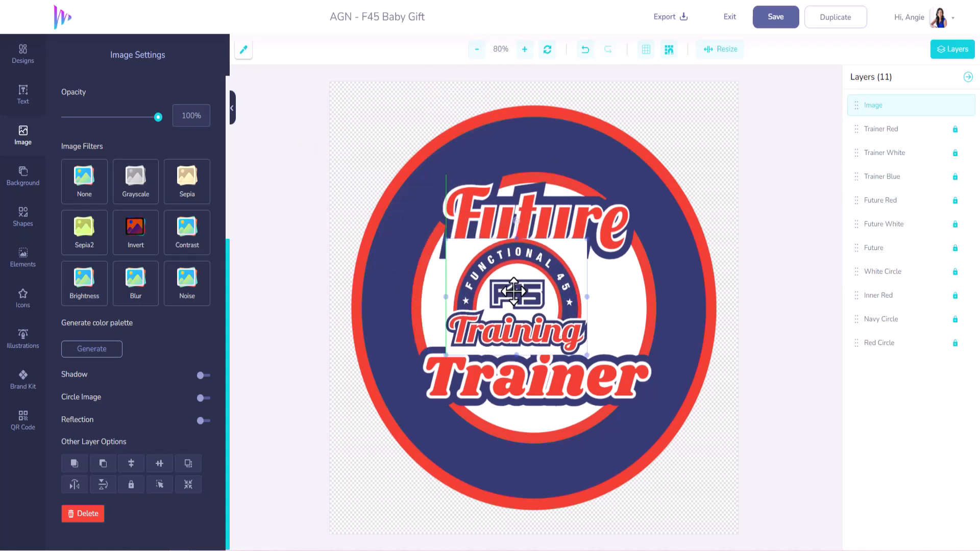
{"action": "left_click_drag", "start_coordinate": [445, 238], "coordinate": [345, 154]}
{"action": "left_click_drag", "start_coordinate": [449, 273], "coordinate": [503, 280]}
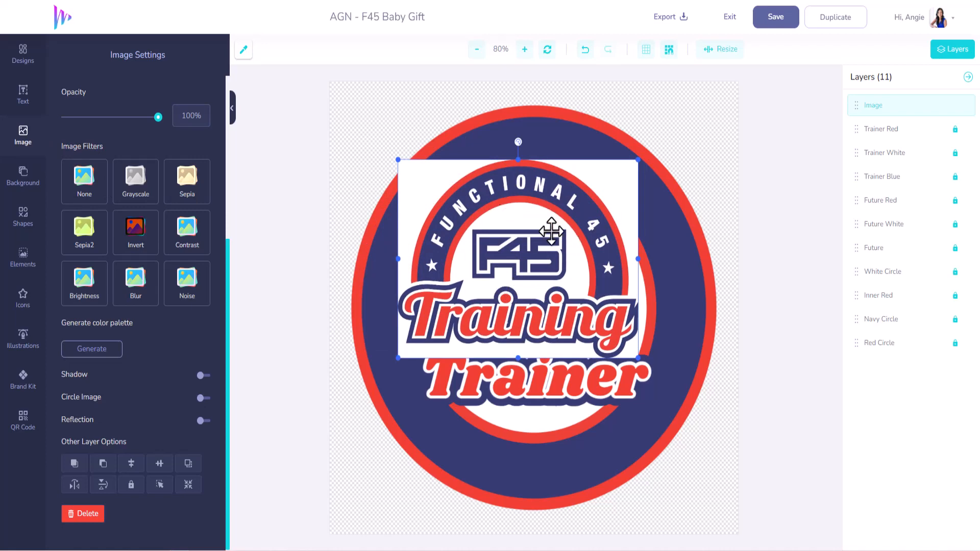
Step: Crop the F45 Training logo image on all four sides so only the outlined F45 emblem remains
{"action": "left_click", "coordinate": [31, 148]}
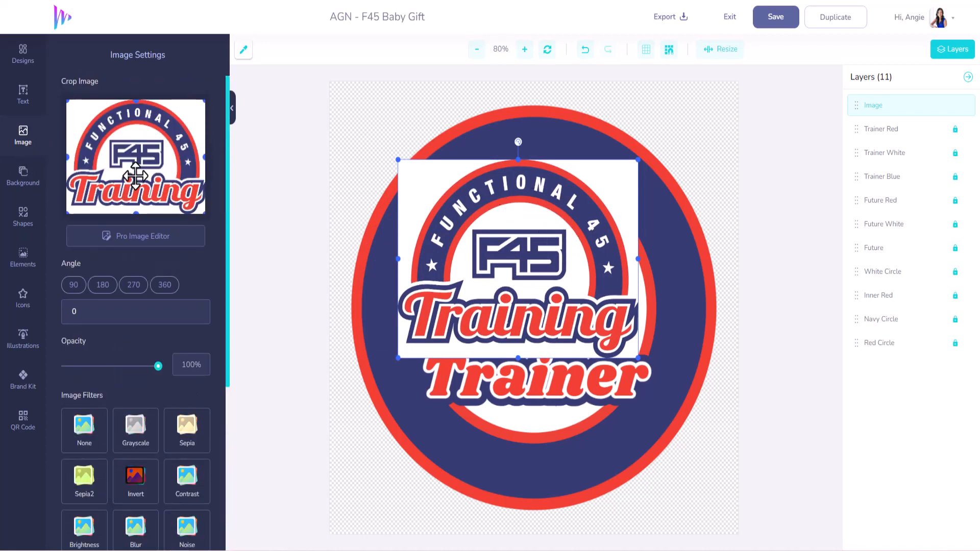
{"action": "left_click_drag", "start_coordinate": [135, 100], "coordinate": [131, 136]}
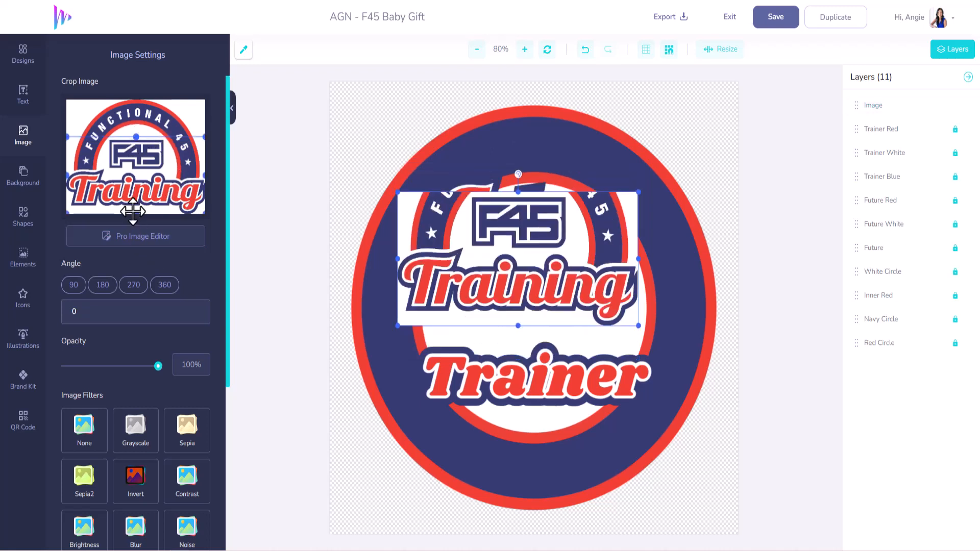
{"action": "left_click_drag", "start_coordinate": [135, 210], "coordinate": [137, 169]}
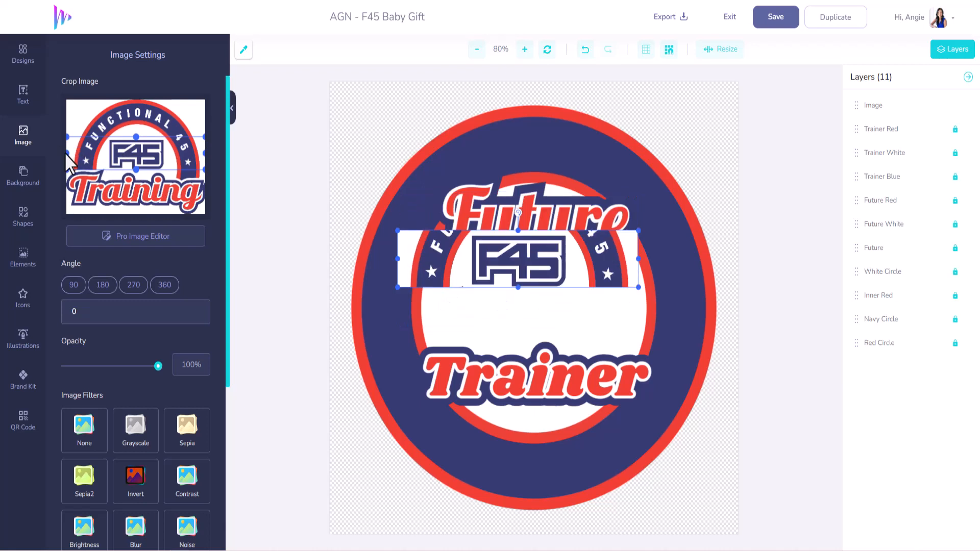
{"action": "left_click_drag", "start_coordinate": [68, 154], "coordinate": [106, 153]}
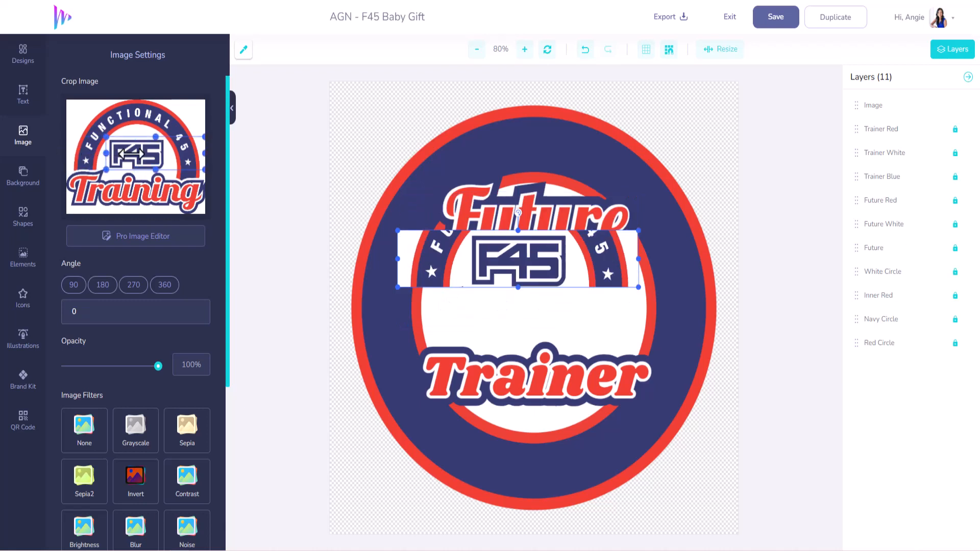
{"action": "left_click_drag", "start_coordinate": [202, 153], "coordinate": [166, 153]}
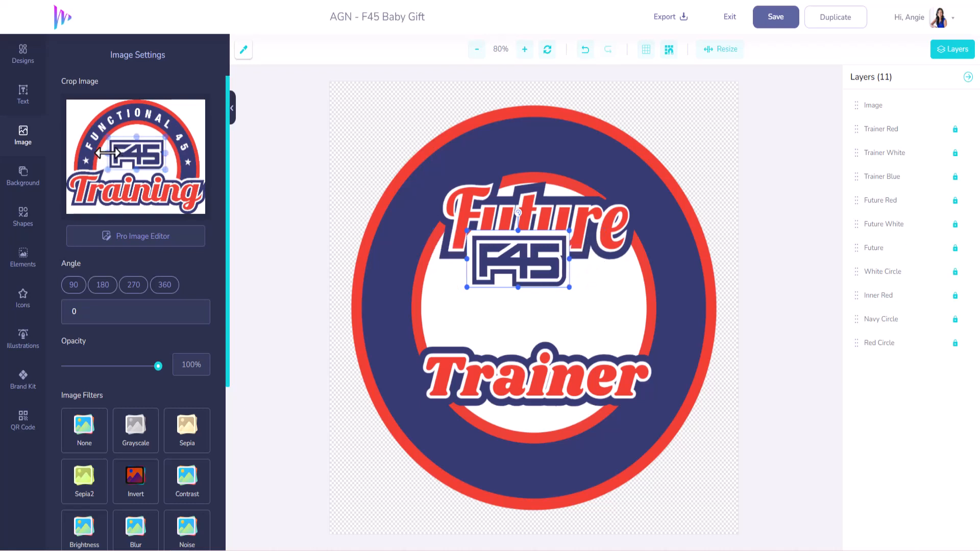
Step: Enlarge the cropped F45 emblem between the Future and Trainer lettering, and move its layer directly above White Circle
{"action": "left_click_drag", "start_coordinate": [521, 267], "coordinate": [606, 353]}
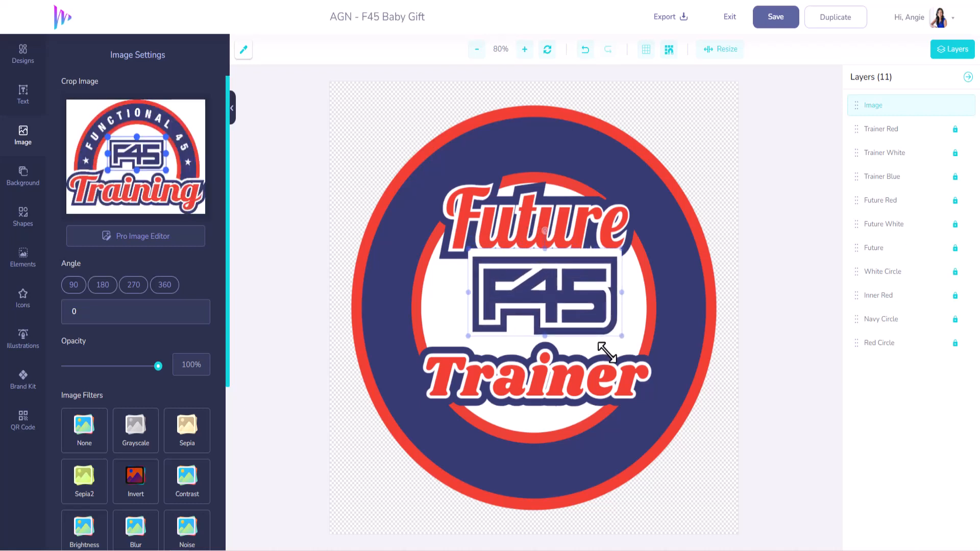
{"action": "left_click_drag", "start_coordinate": [580, 305], "coordinate": [566, 312]}
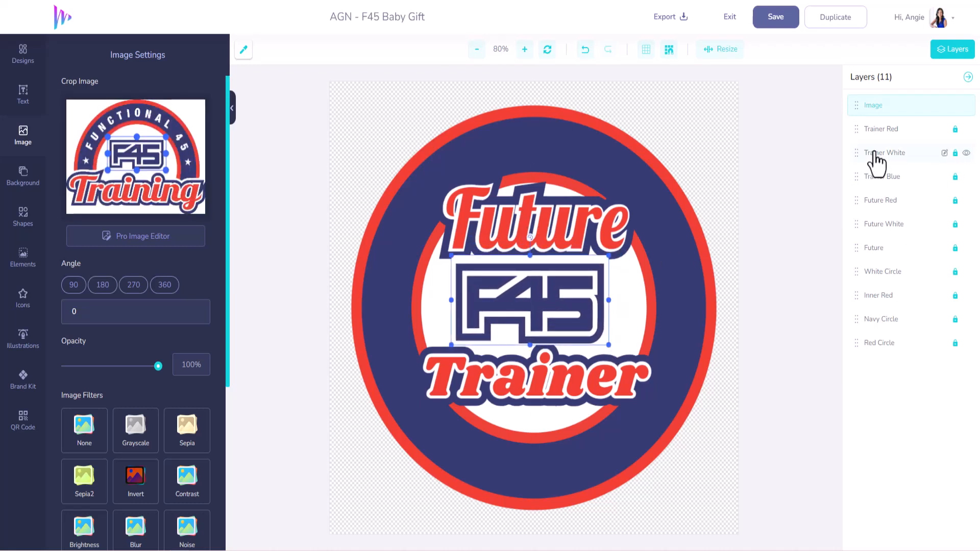
{"action": "left_click_drag", "start_coordinate": [863, 105], "coordinate": [853, 247]}
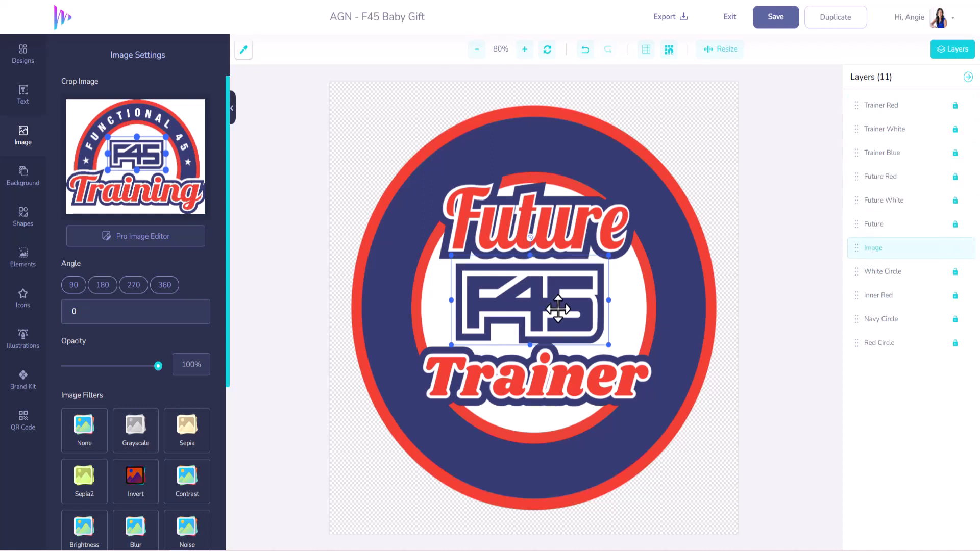
Step: Centre the F45 emblem horizontally in the white circle, nudge it slightly upward, and deselect it
{"action": "left_click_drag", "start_coordinate": [557, 309], "coordinate": [562, 309]}
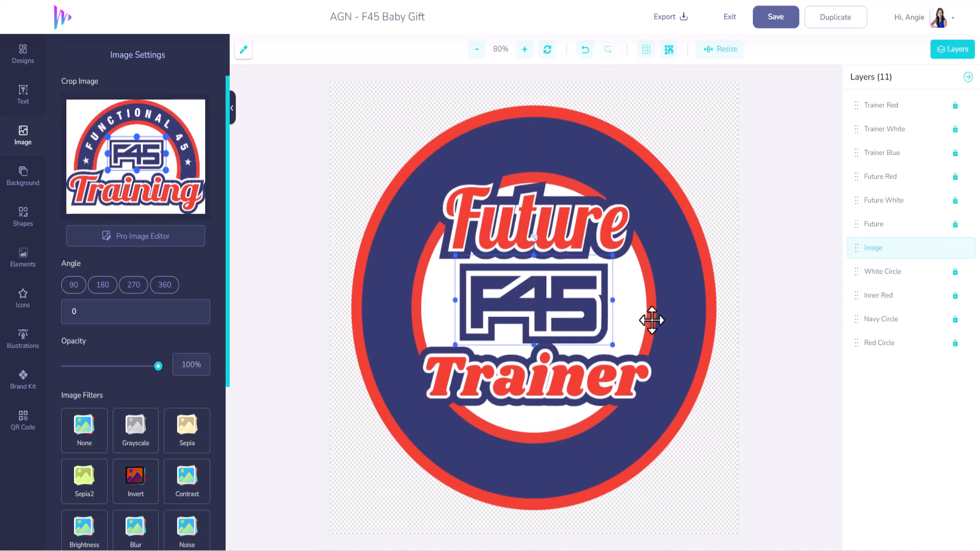
{"action": "key", "text": "Up"}
{"action": "key", "text": "Up"}
{"action": "key", "text": "Up"}
{"action": "key", "text": "Up"}
{"action": "key", "text": "Up"}
{"action": "left_click", "coordinate": [782, 91]}
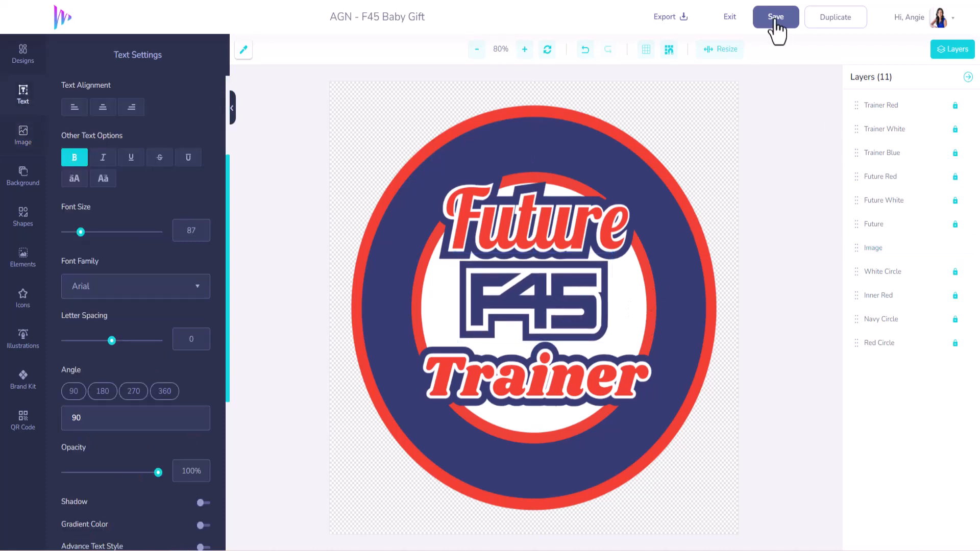
Step: Save the design and export it as a PNG at 300 DPI without a watermark
{"action": "left_click", "coordinate": [776, 21]}
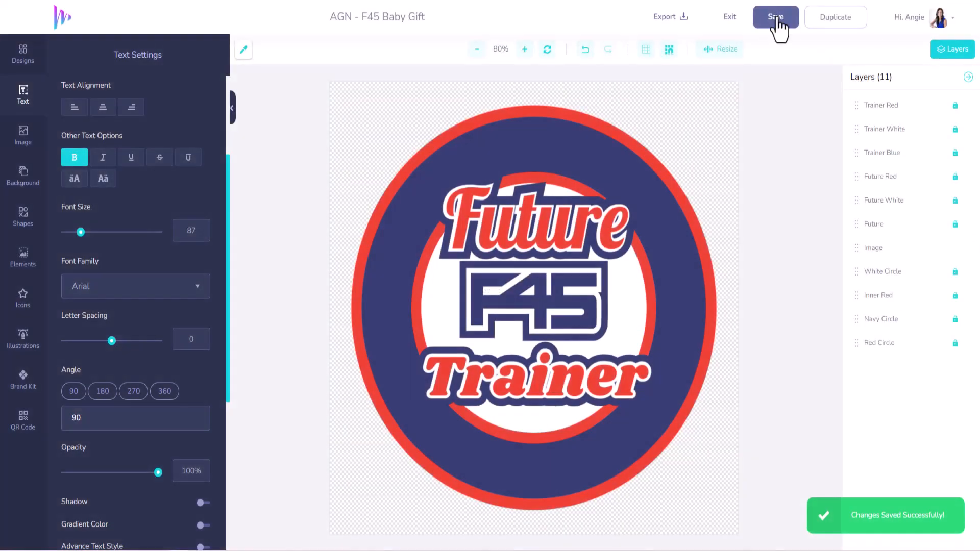
{"action": "left_click", "coordinate": [684, 18]}
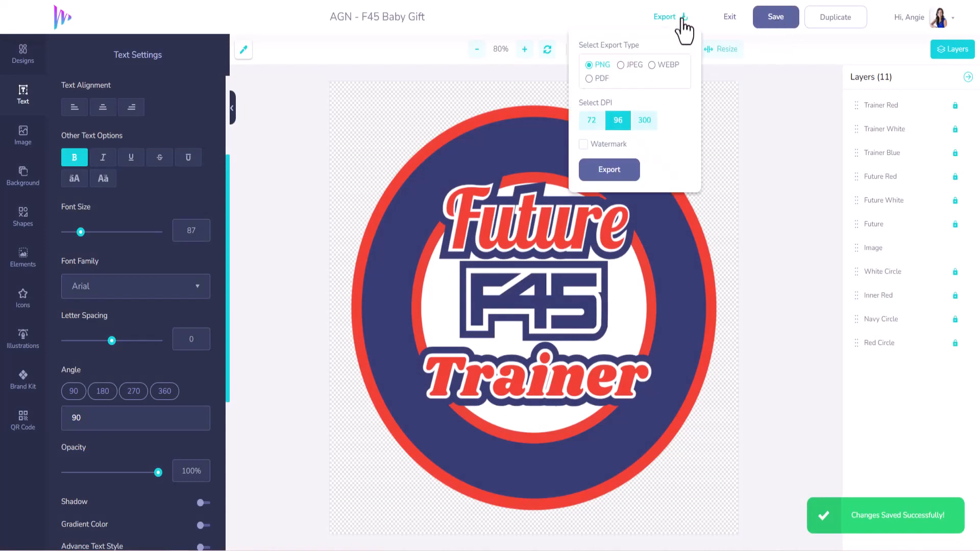
{"action": "left_click", "coordinate": [646, 122]}
{"action": "left_click", "coordinate": [610, 171]}
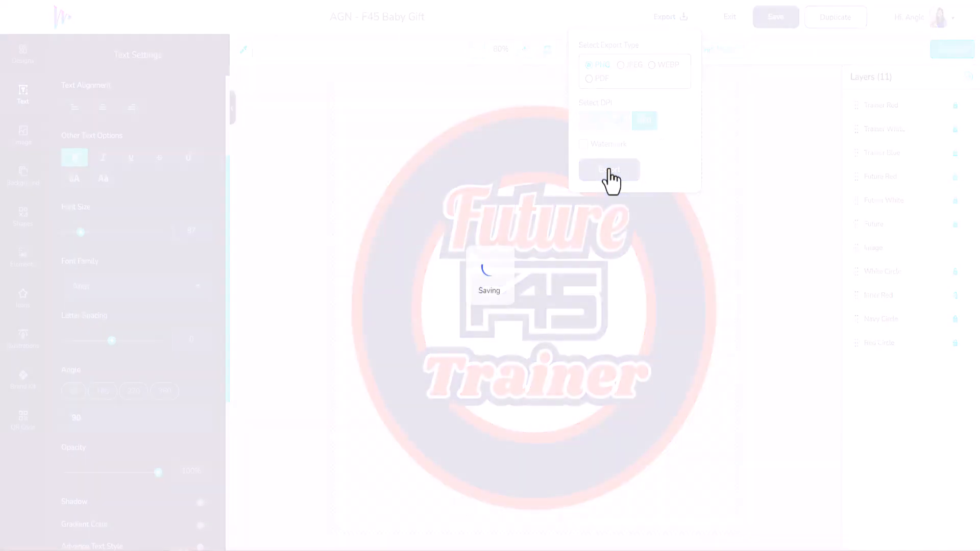